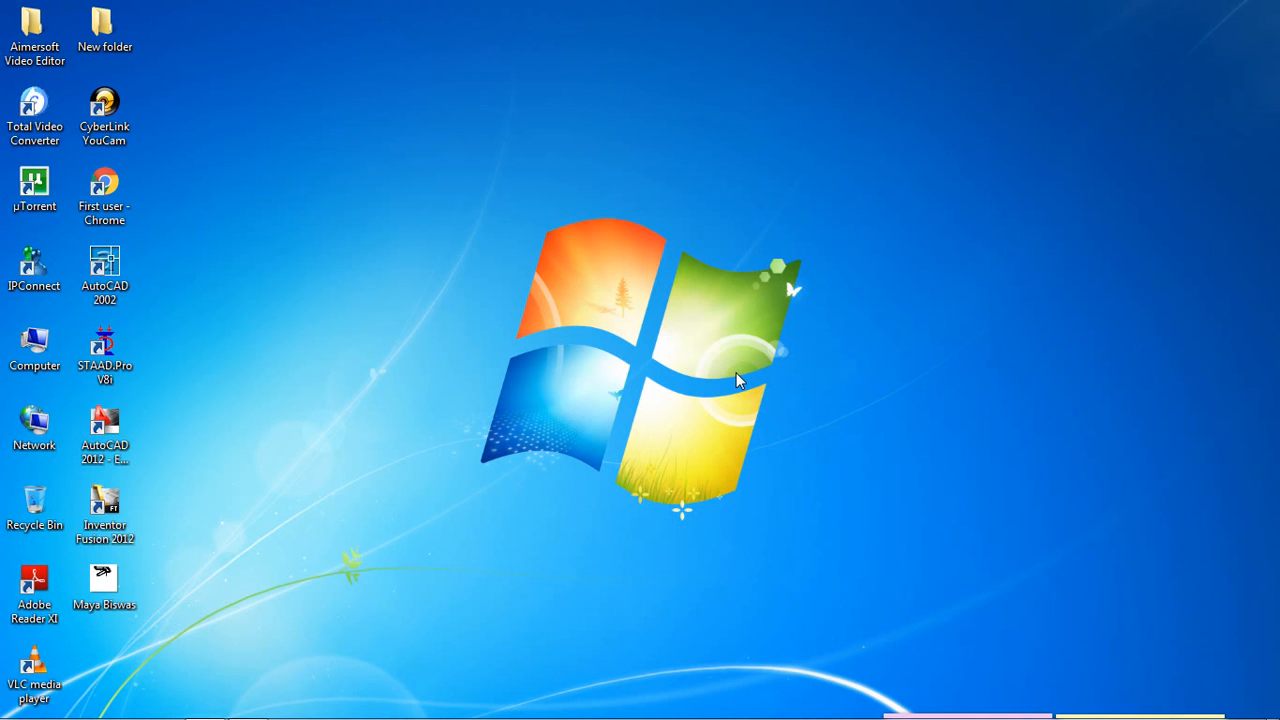
- Start STAAD.Pro and create the Space project Structure1 in metres and kilonewtons, overwriting the existing file and opening in Add Beam mode
double_click(105, 355)
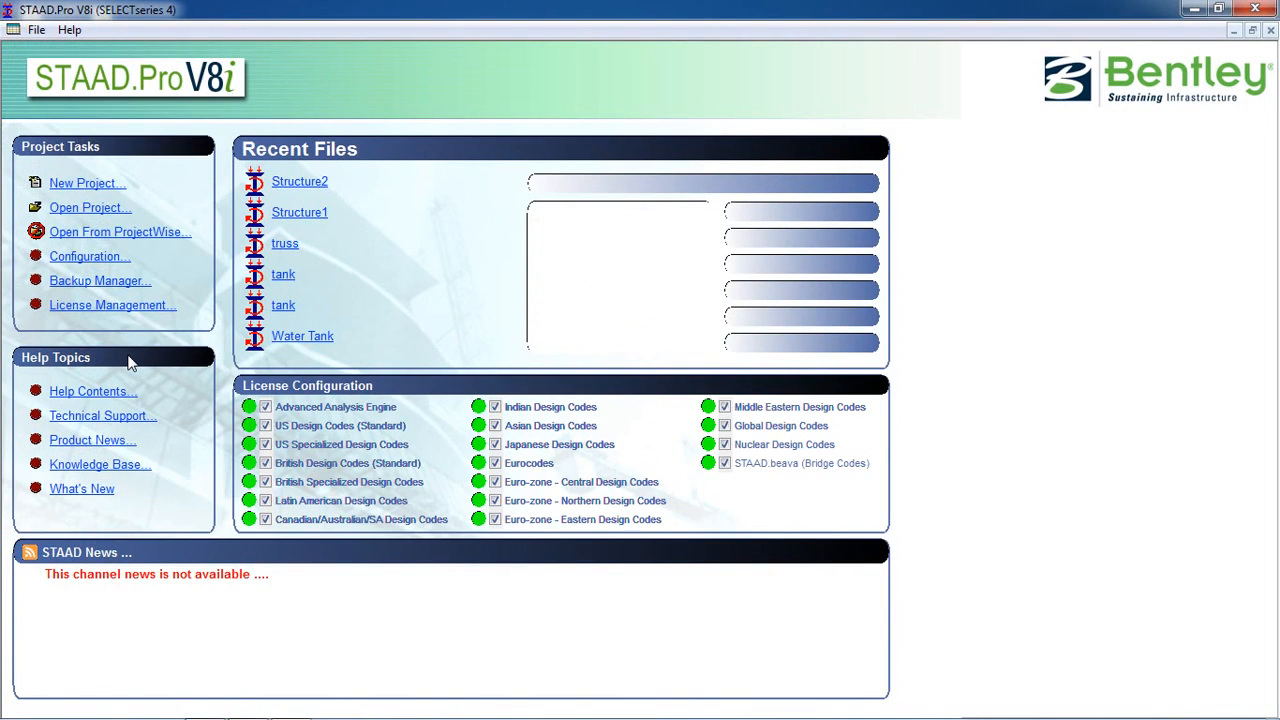
click(80, 184)
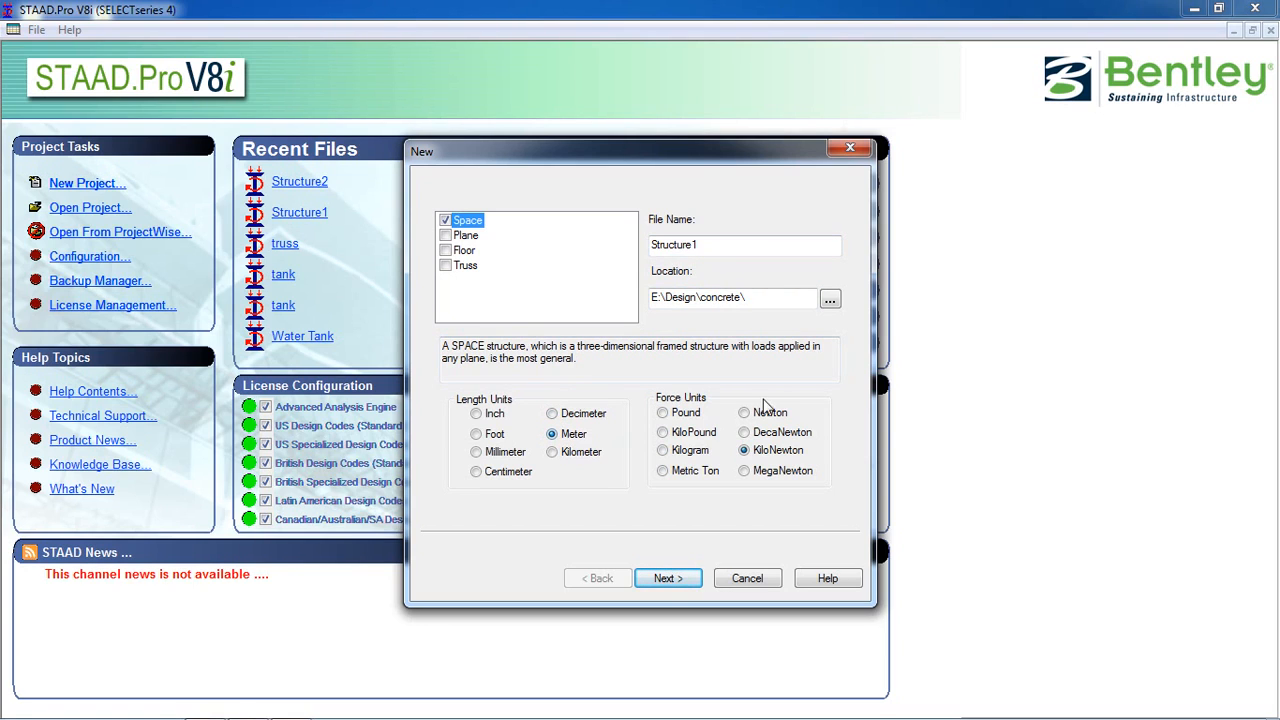
click(665, 578)
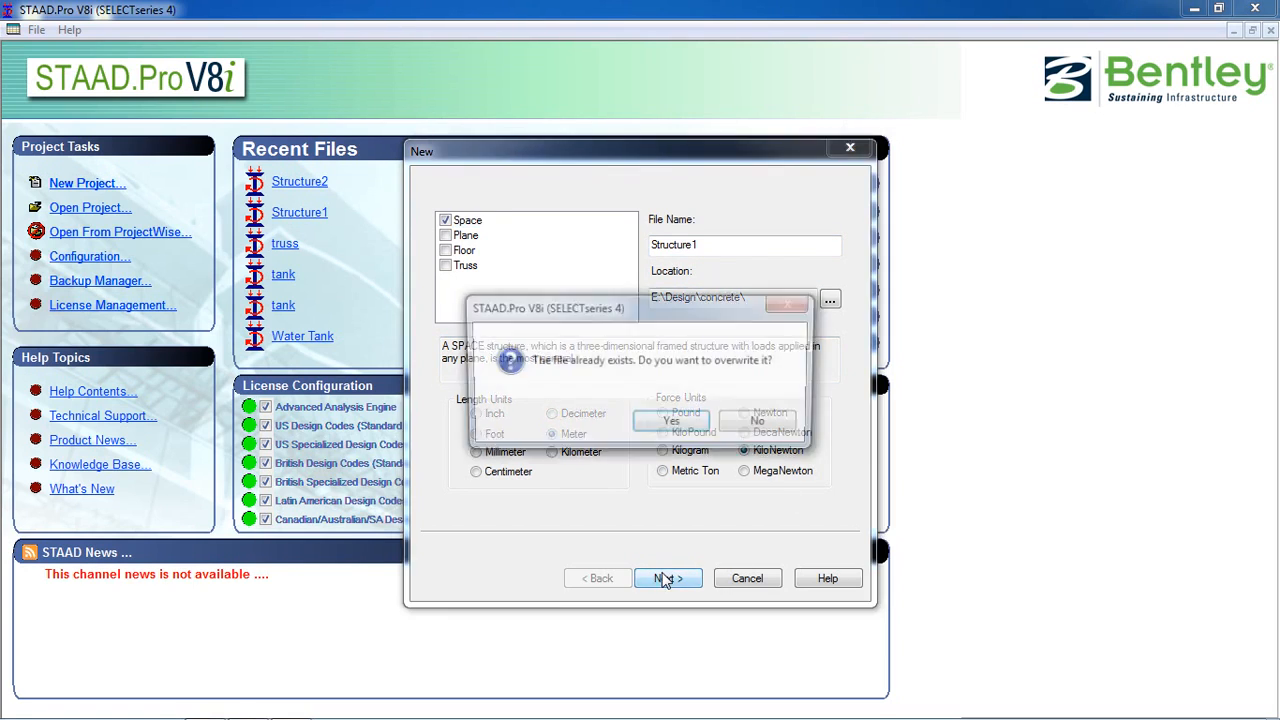
click(672, 422)
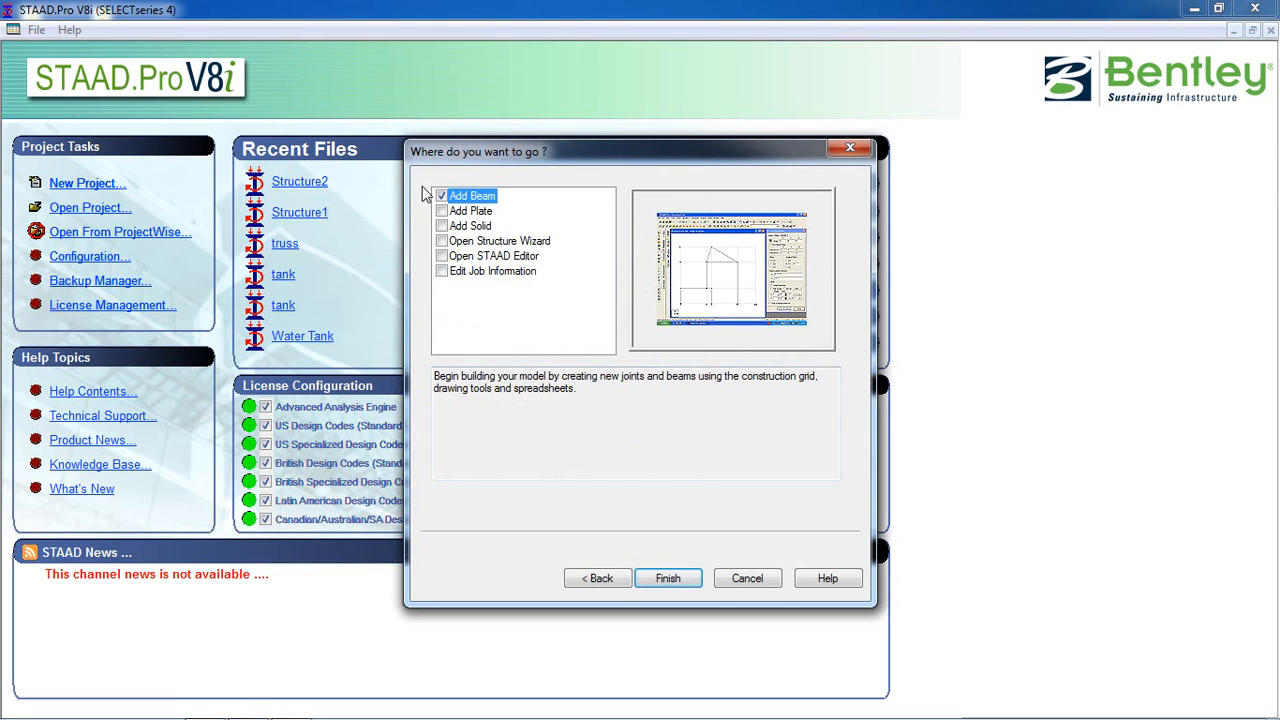
click(665, 578)
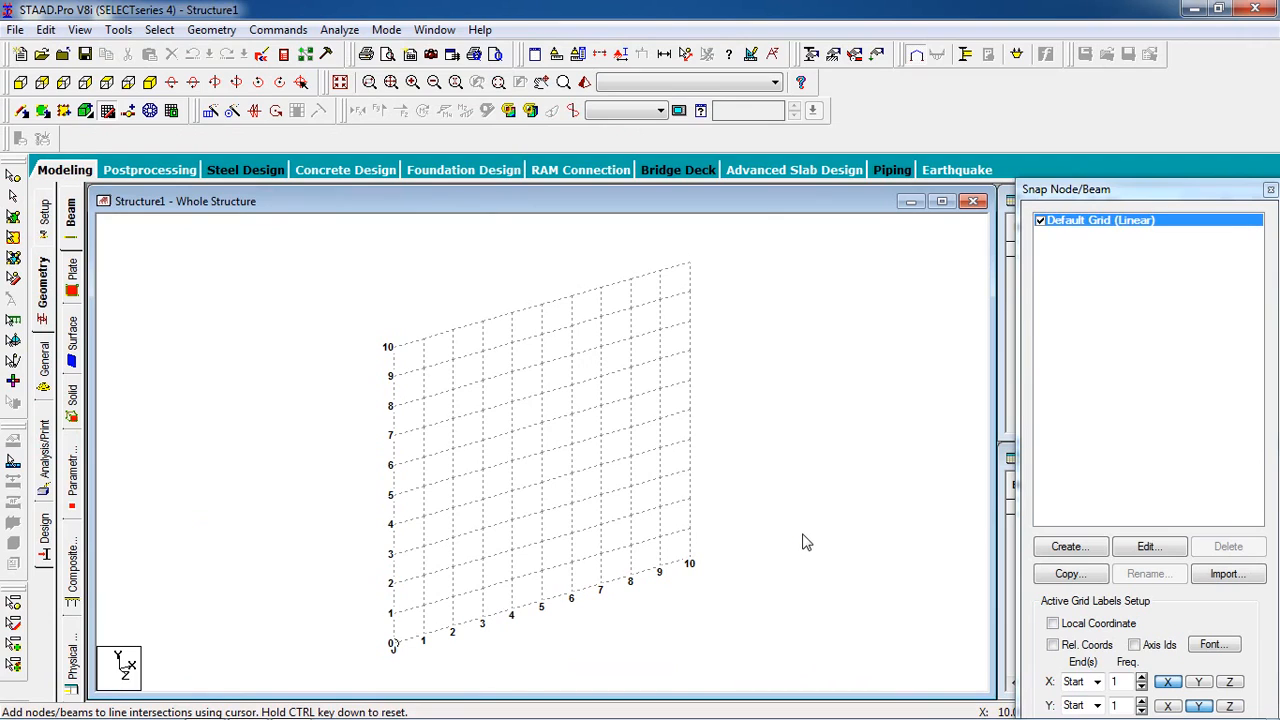
- Change the Default Grid's plane to X-Z, keeping 10 construction lines at 1 m spacing in each direction
middle_drag(808, 596, 808, 580)
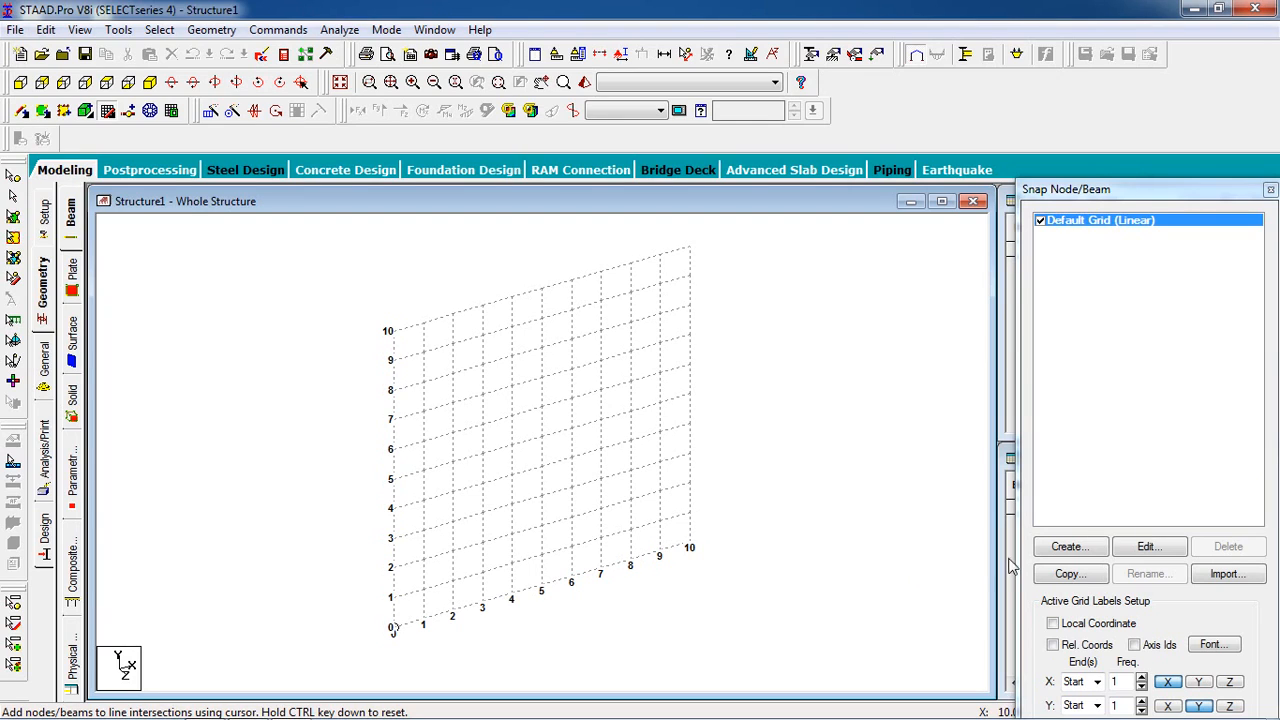
click(1146, 548)
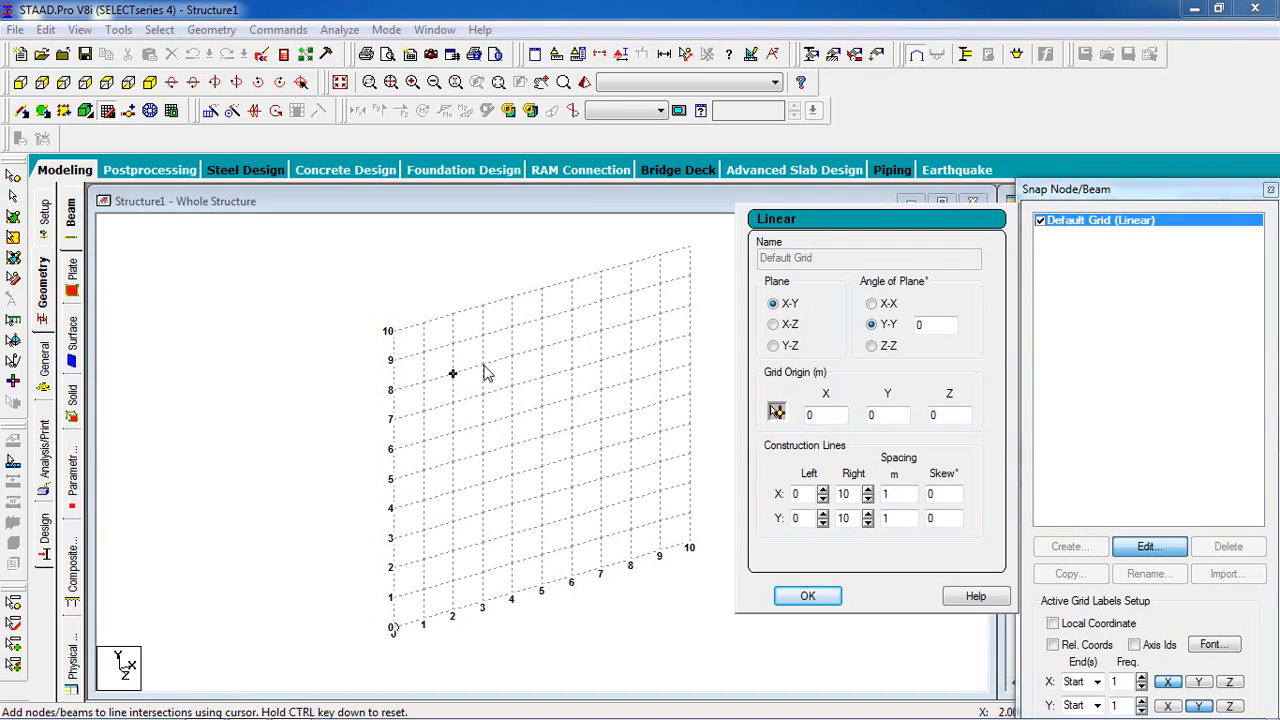
click(784, 328)
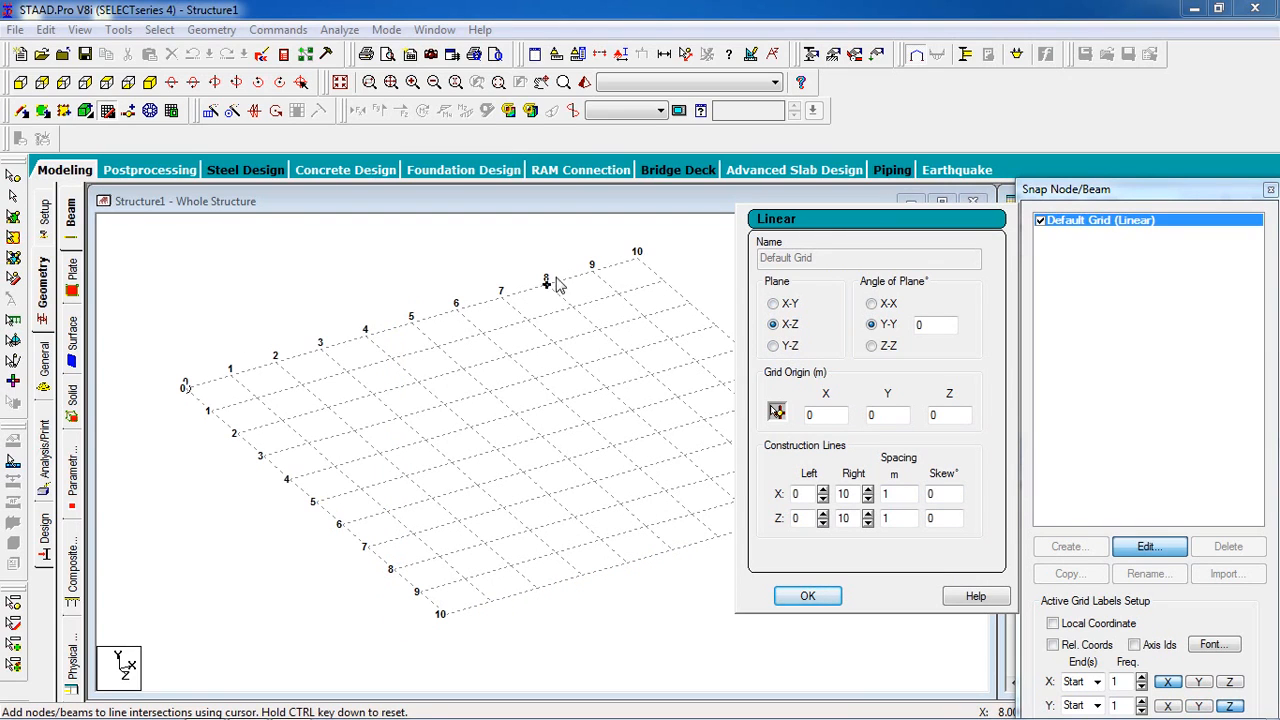
click(810, 597)
middle_drag(173, 487, 209, 526)
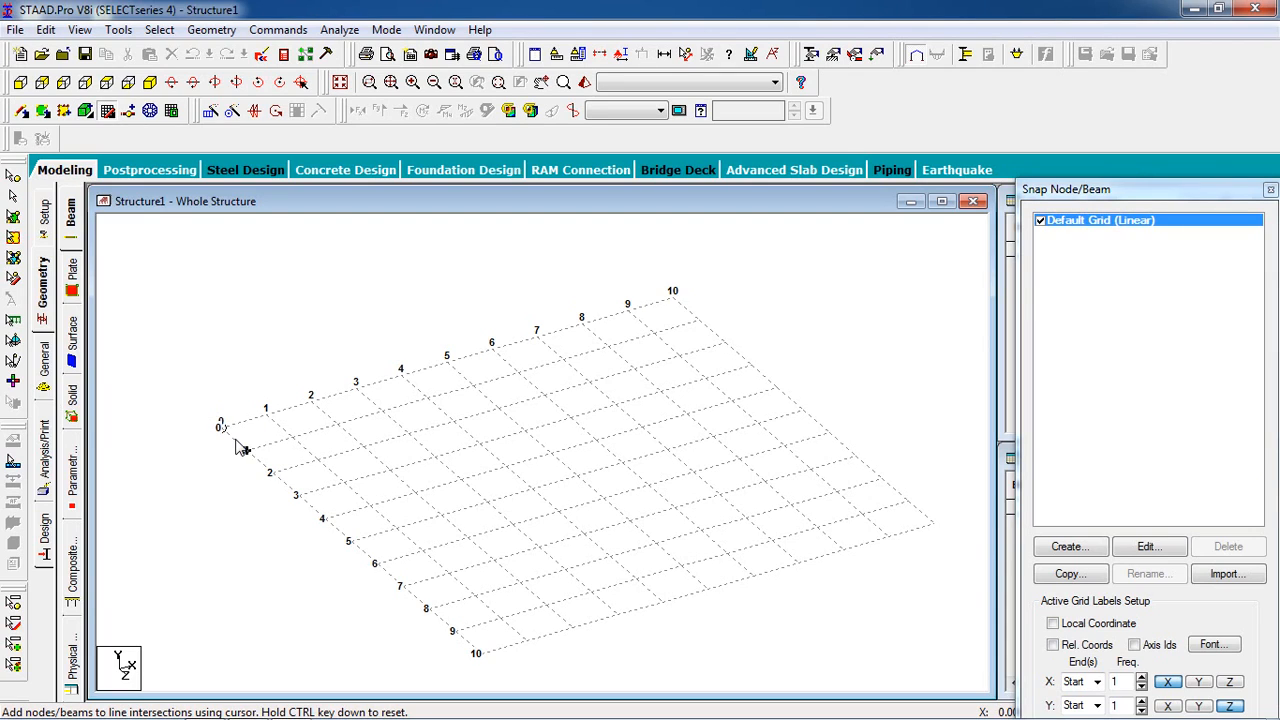
- Place nodes on the grid at X = 0, 3, 6 and 9 m along the Z = 0 and Z = 3 m lines
click(228, 440)
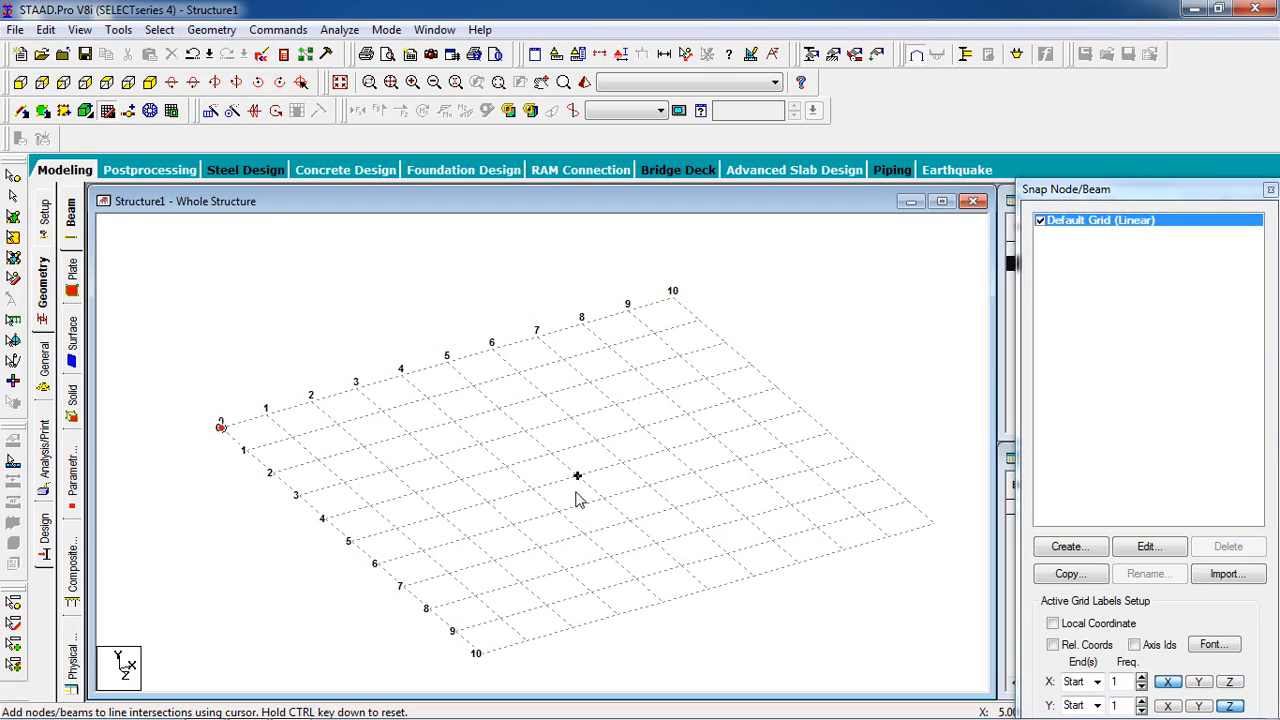
click(362, 394)
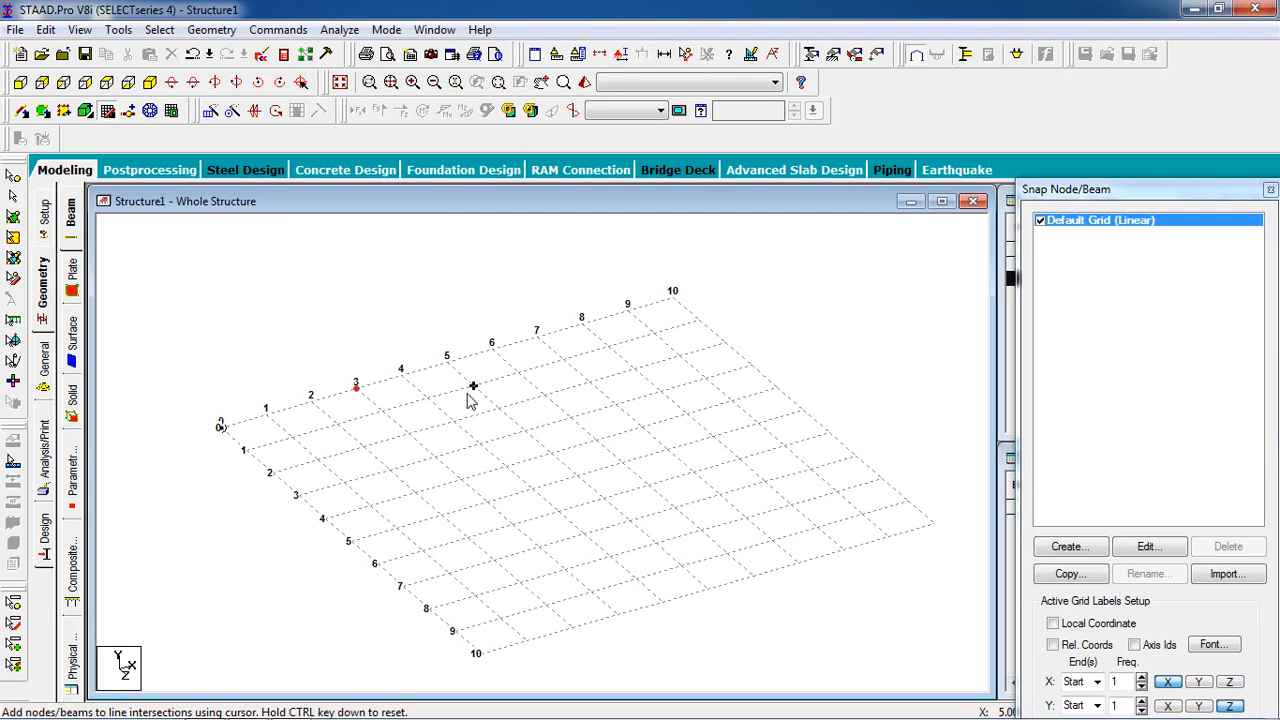
click(492, 348)
click(638, 318)
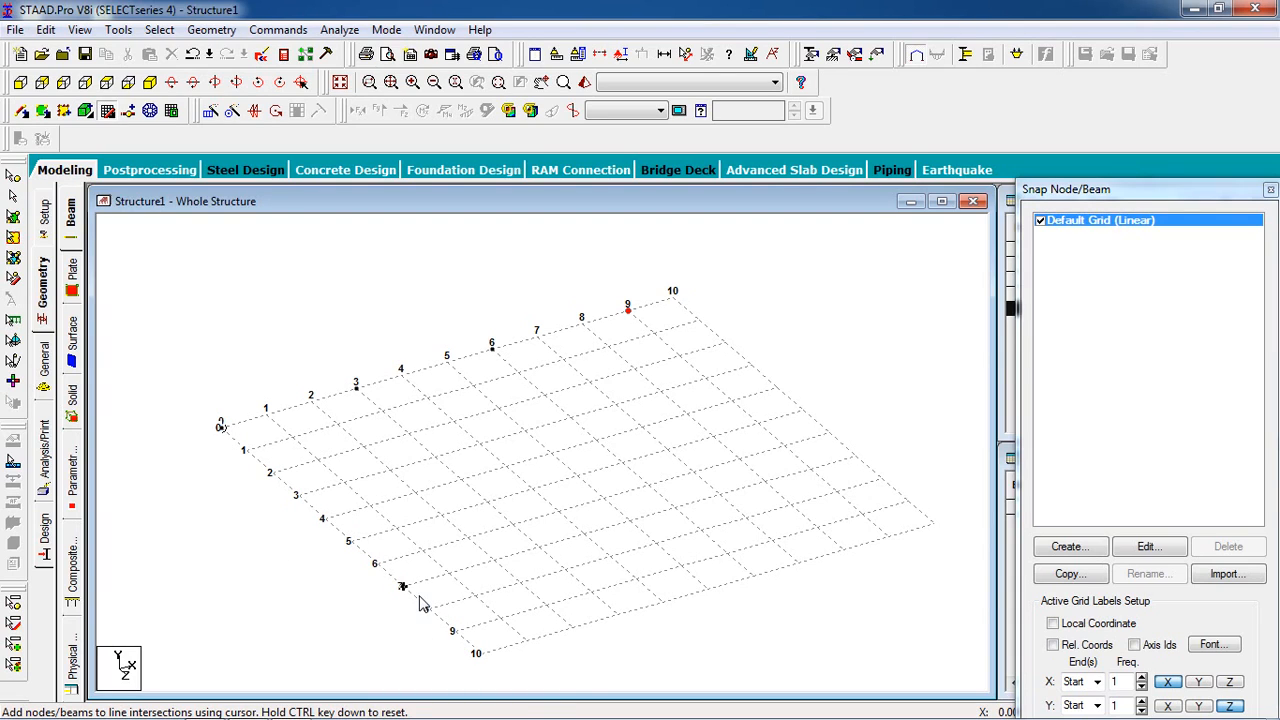
click(298, 496)
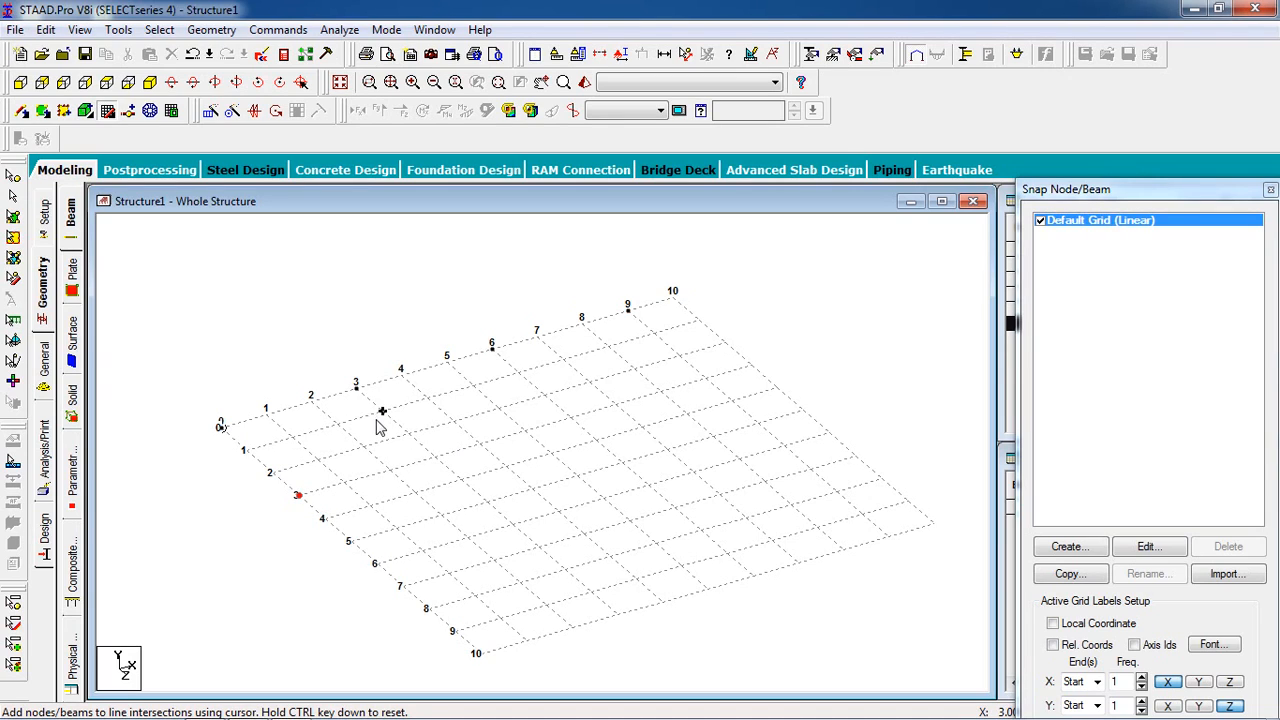
click(435, 458)
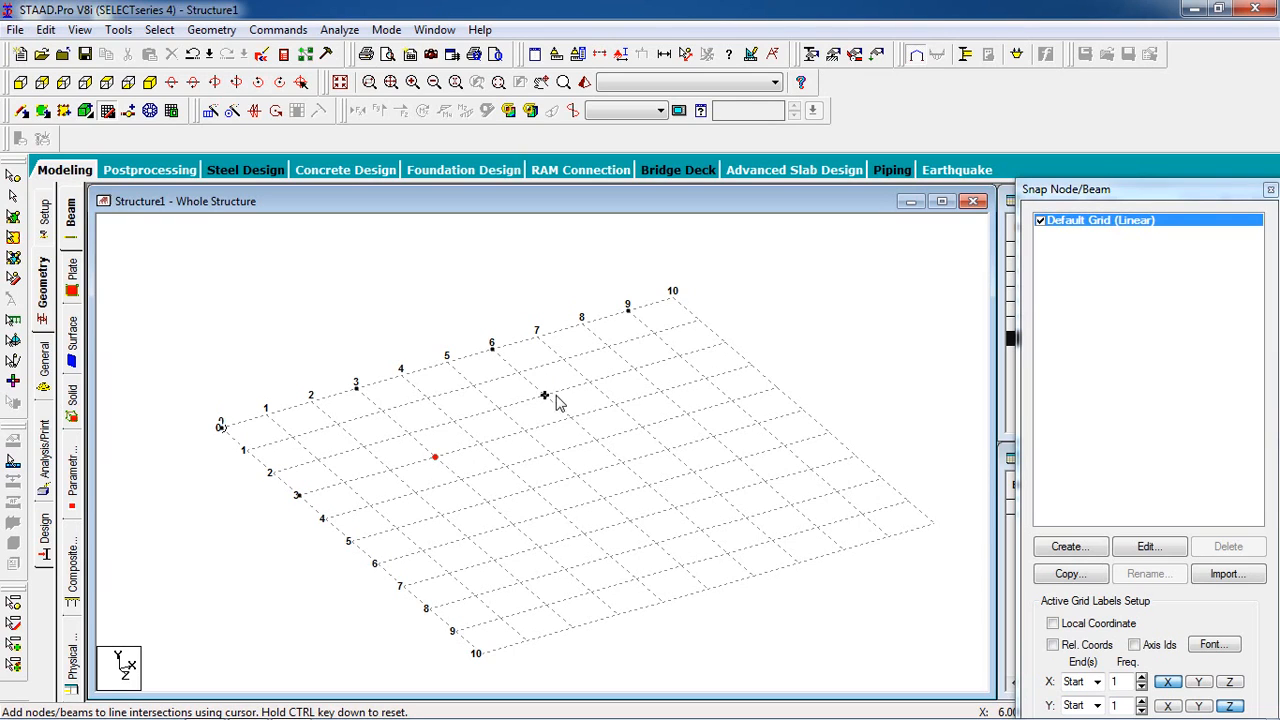
click(580, 424)
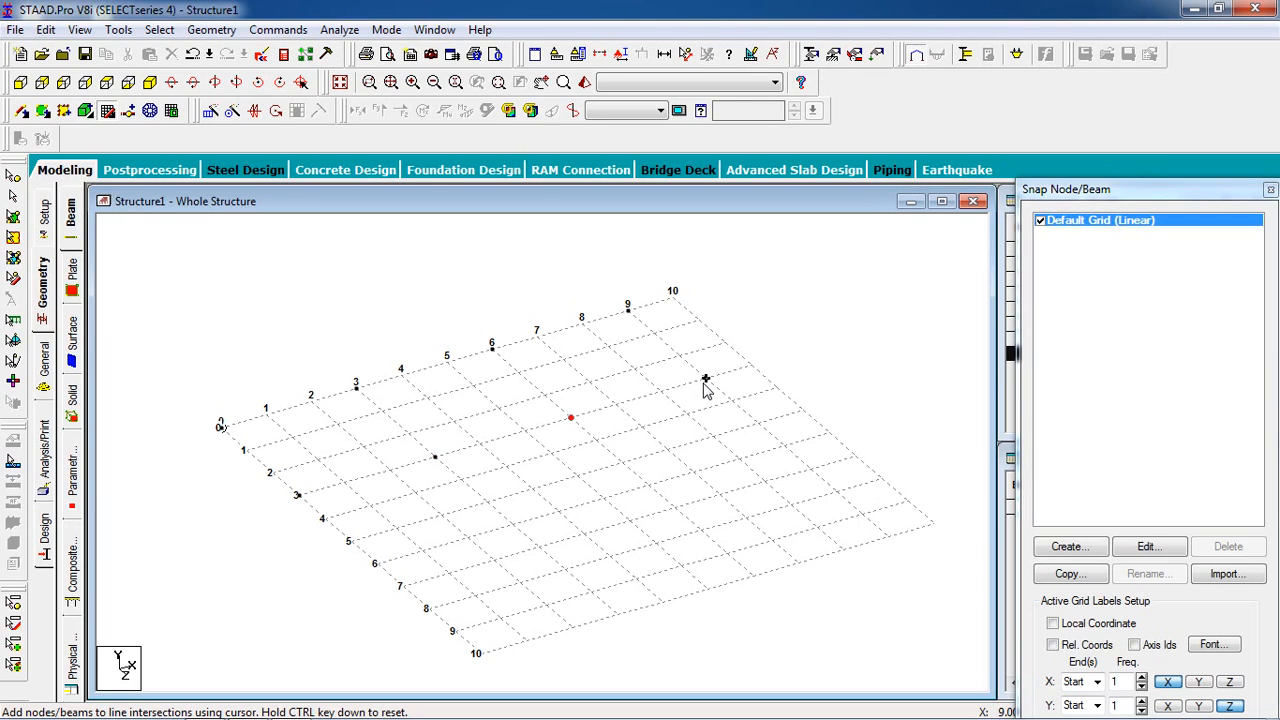
click(705, 384)
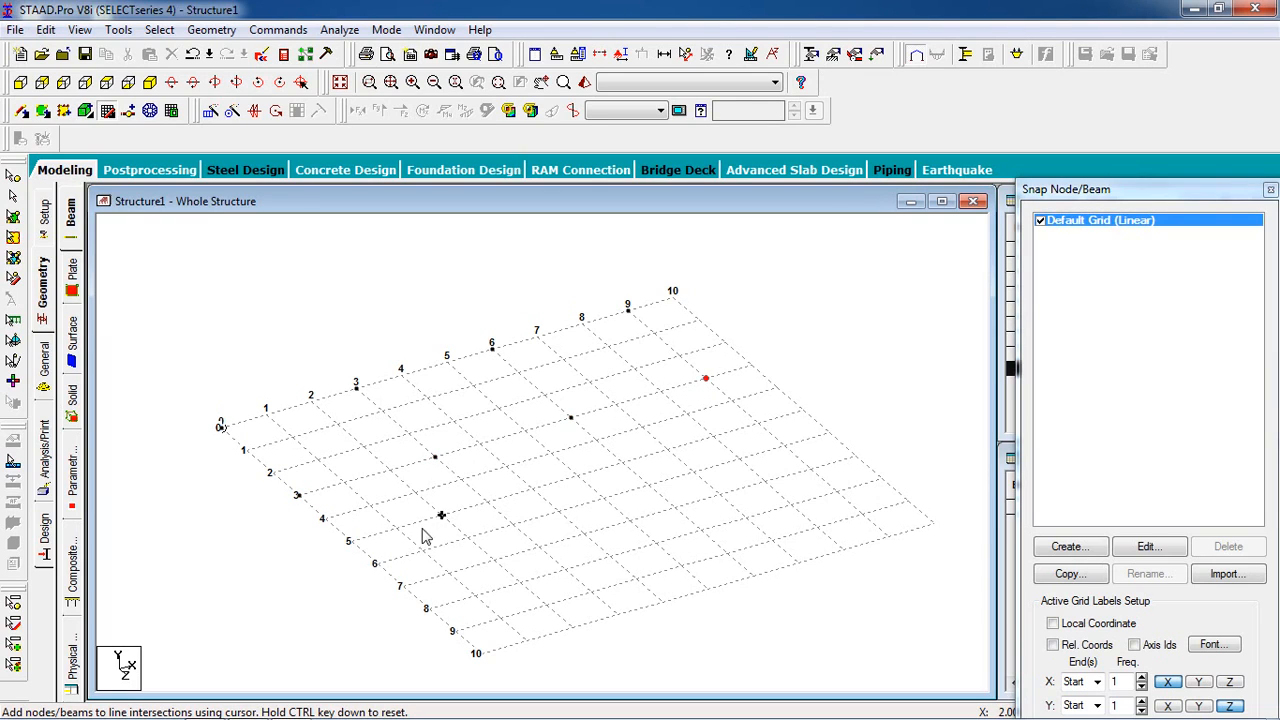
- Place nodes at X = 0, 3, 6 and 9 m along the Z = 6 and Z = 9 m lines, and turn off the snap grid
click(381, 569)
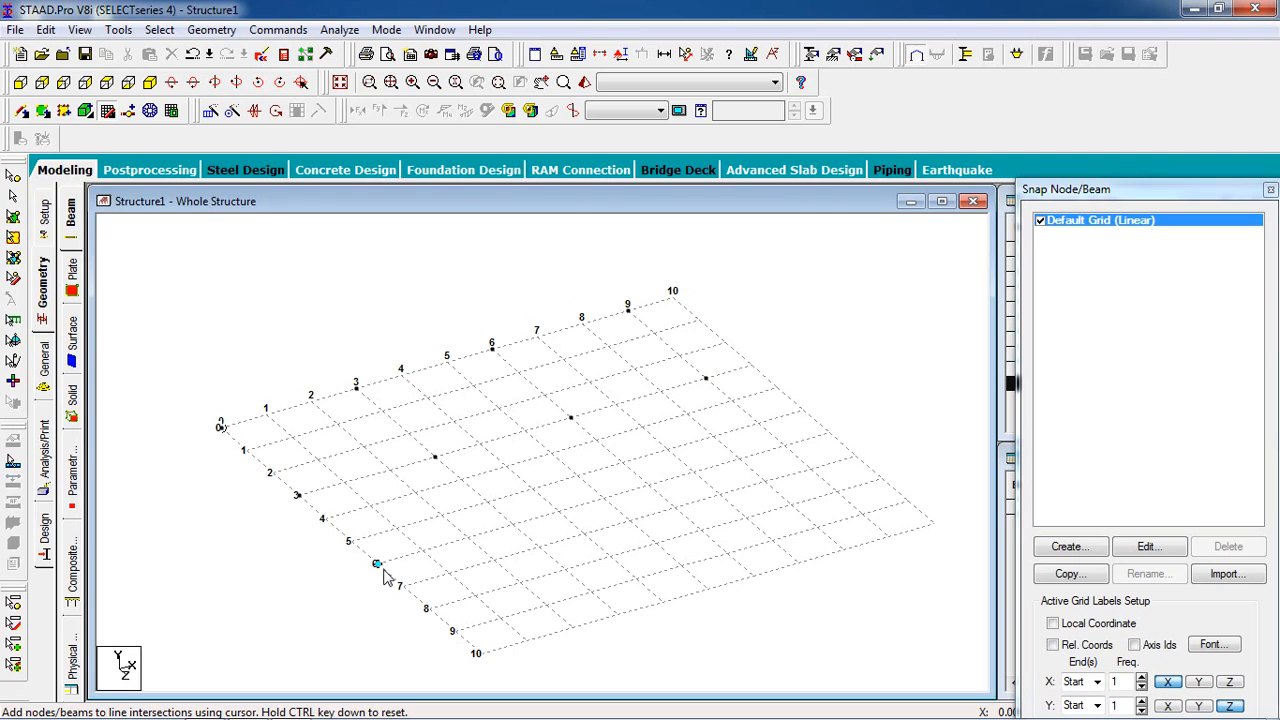
click(456, 636)
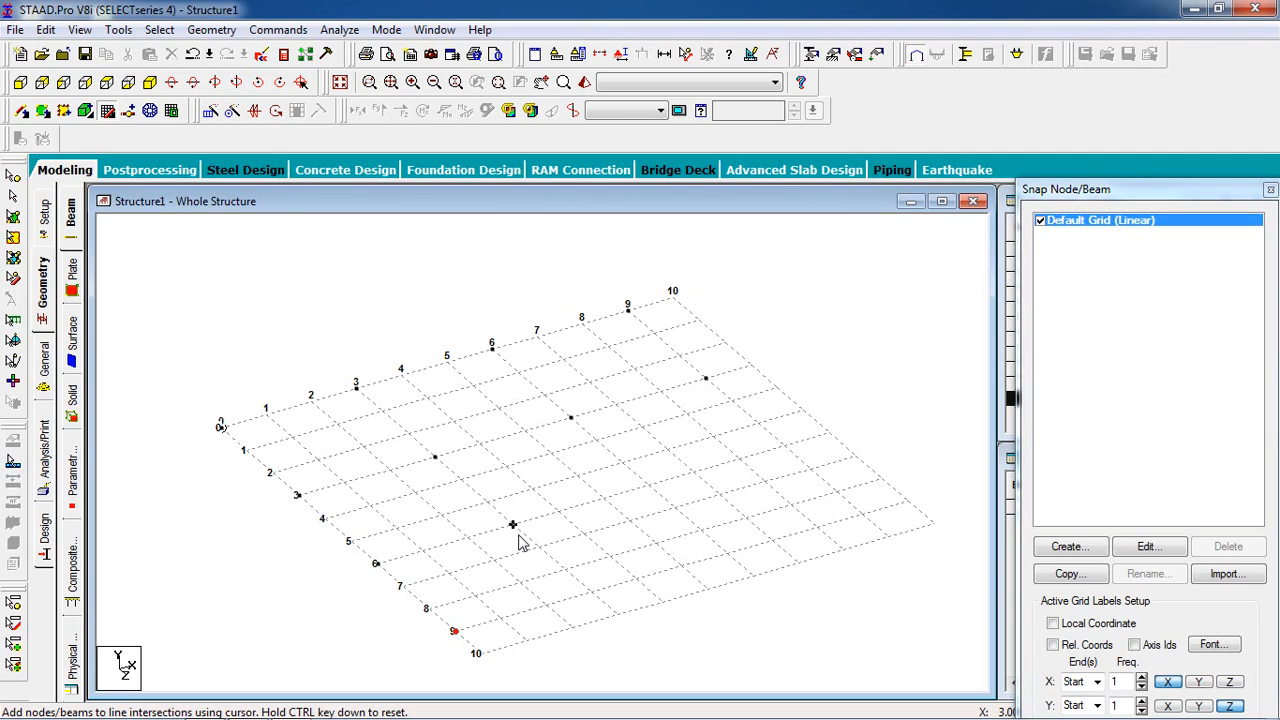
click(517, 531)
click(652, 491)
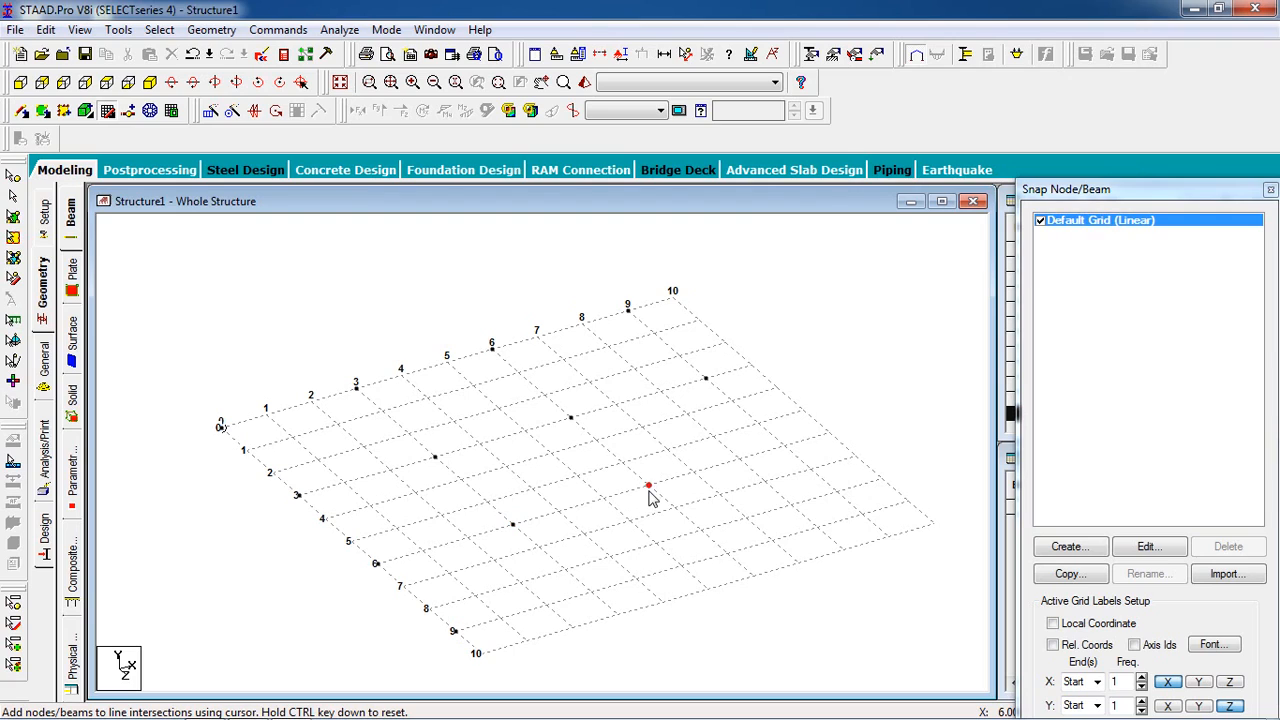
click(789, 452)
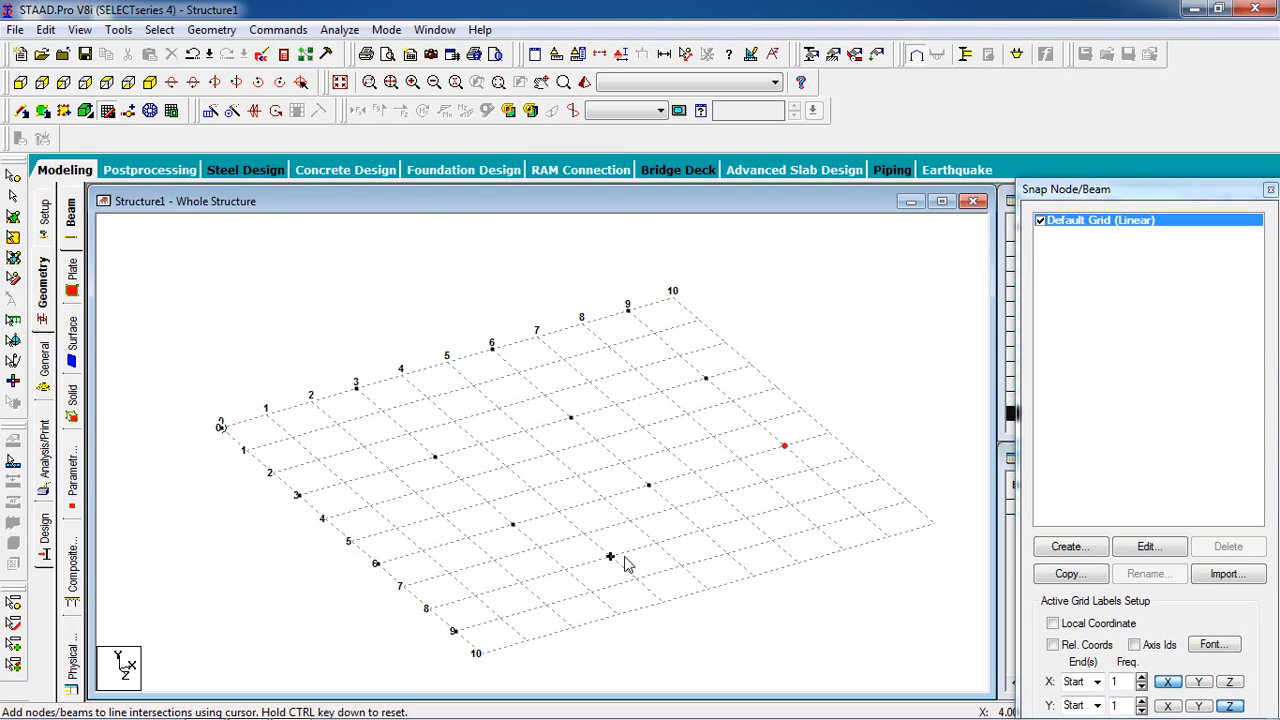
click(596, 599)
click(731, 559)
click(866, 520)
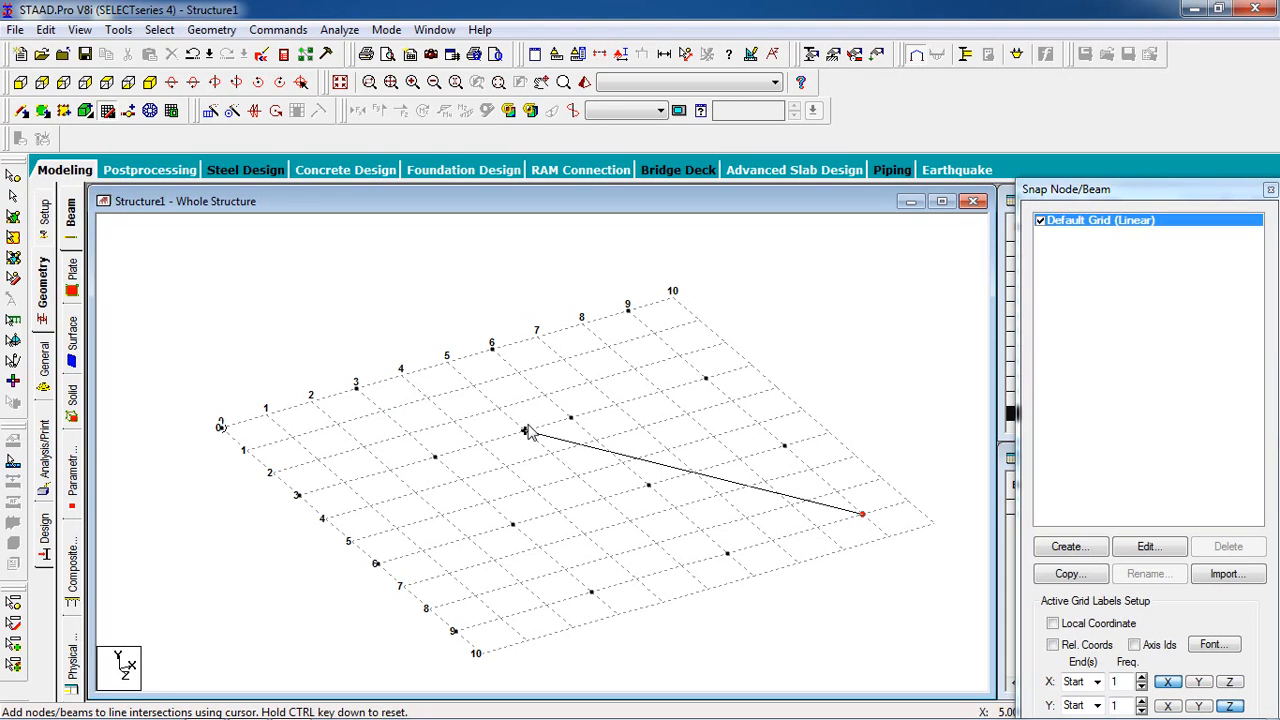
click(109, 113)
- Outline a surface mesh boundary through the four outer corner nodes and close the polygon at the origin node
scroll(486, 514, down, 3)
middle_drag(486, 520, 434, 471)
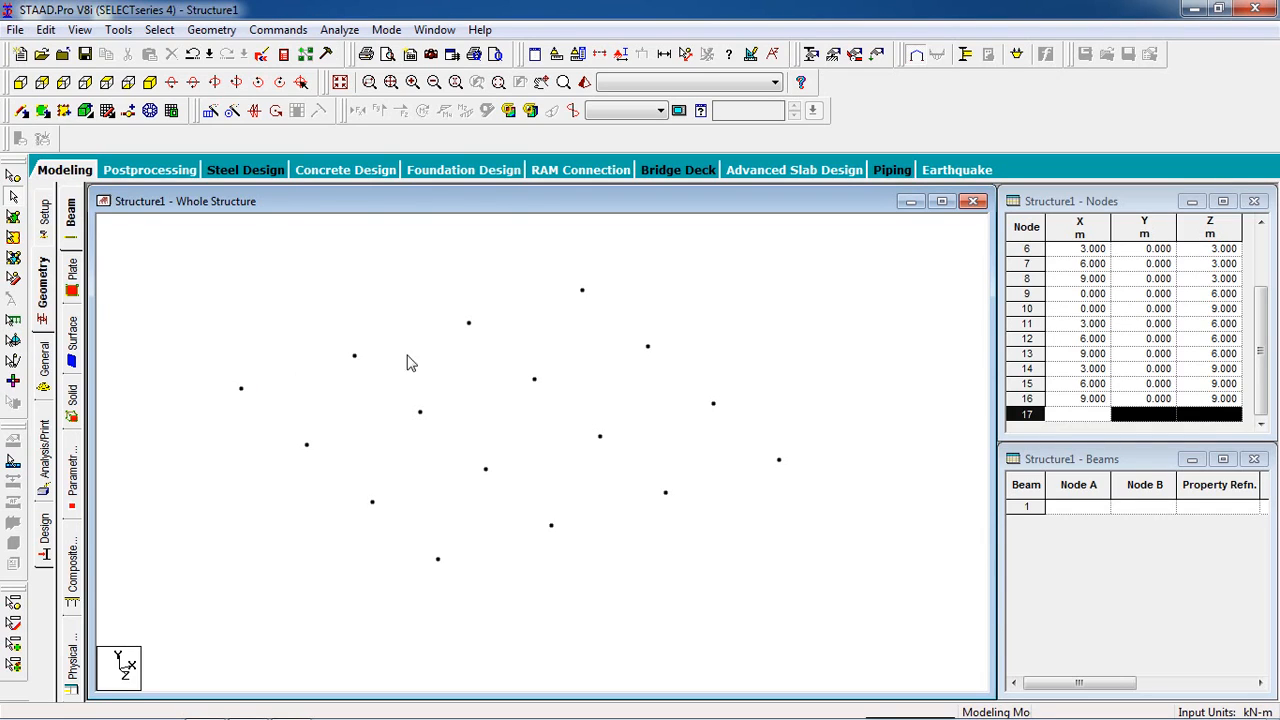
scroll(537, 429, down, 2)
middle_drag(537, 436, 532, 447)
scroll(532, 447, up, 3)
click(155, 116)
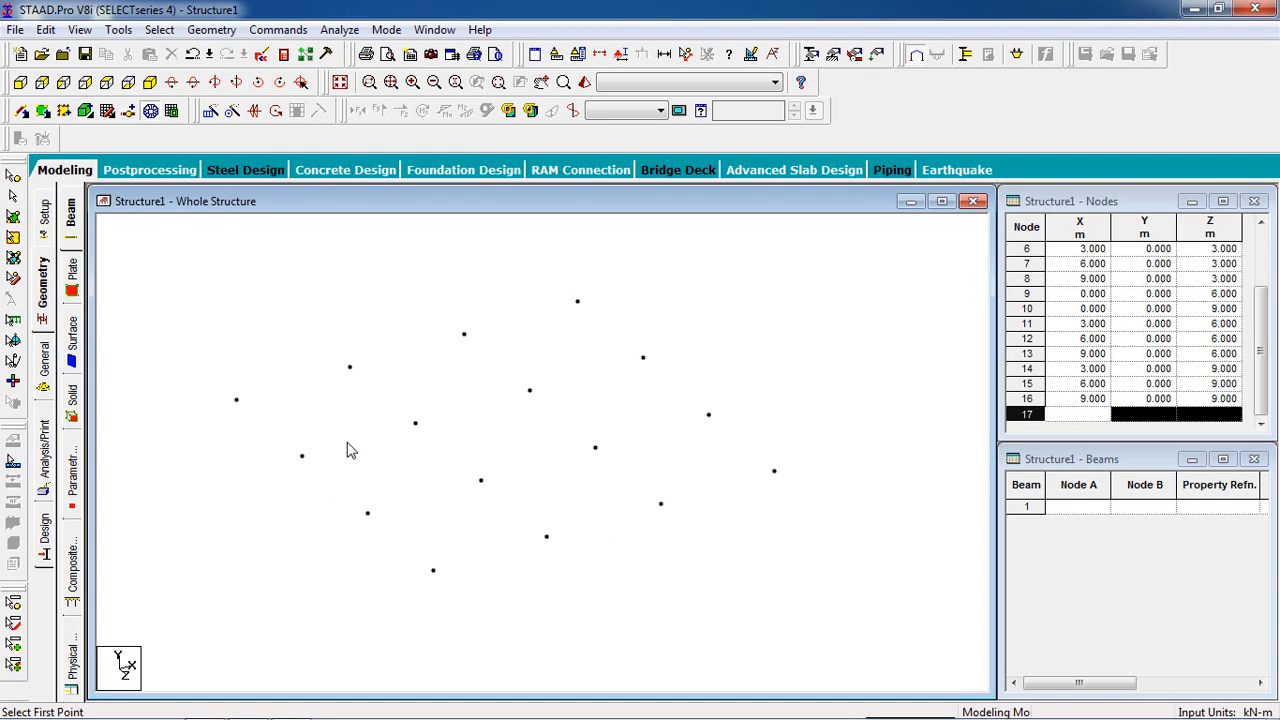
click(237, 400)
click(577, 302)
click(773, 473)
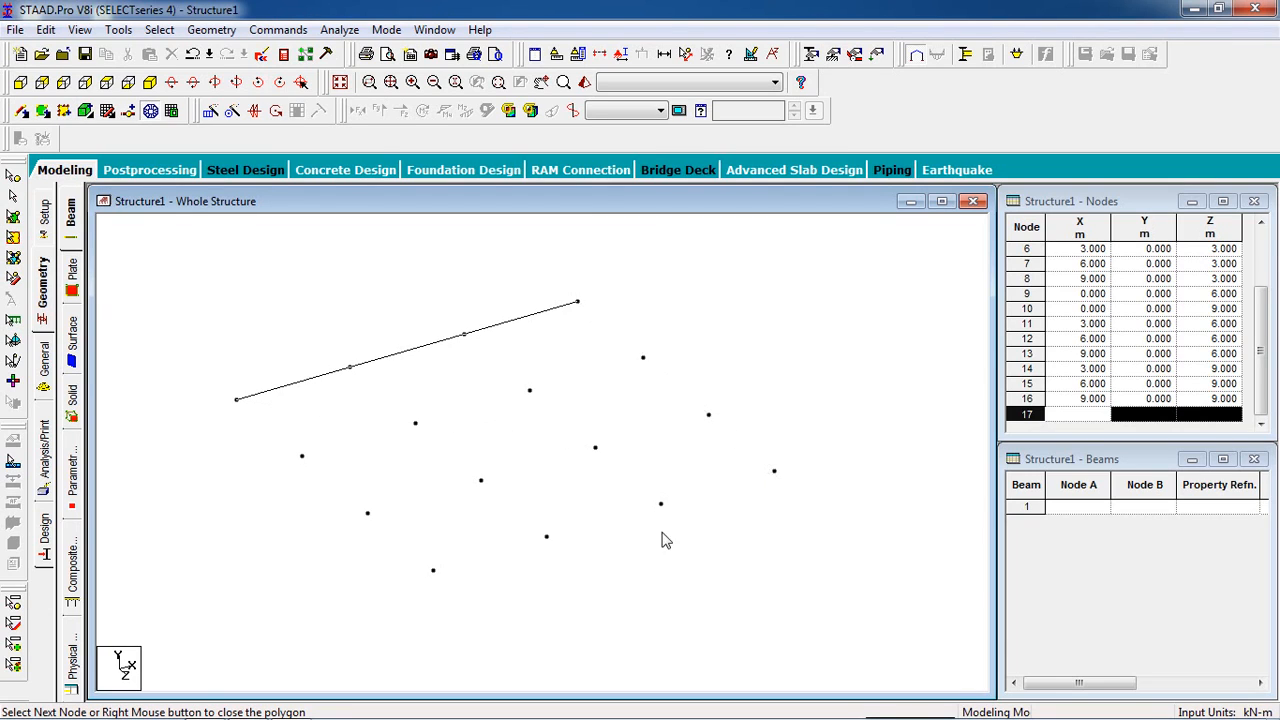
click(433, 570)
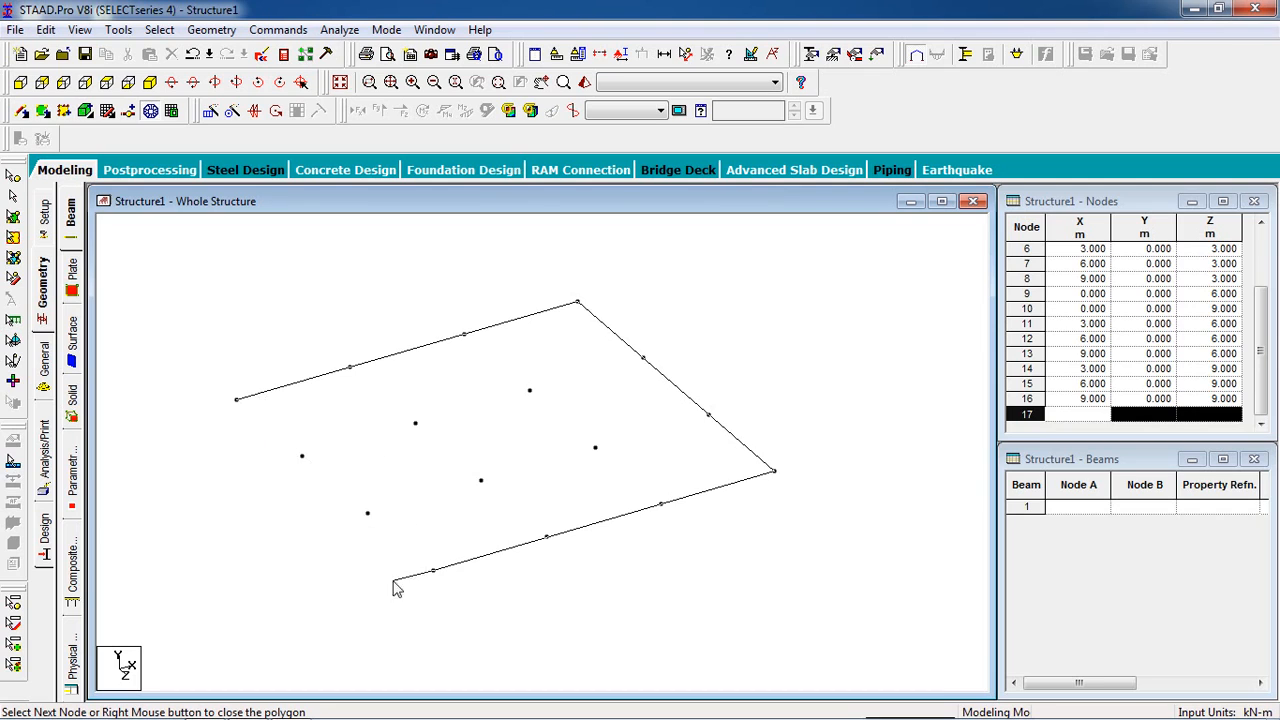
click(240, 408)
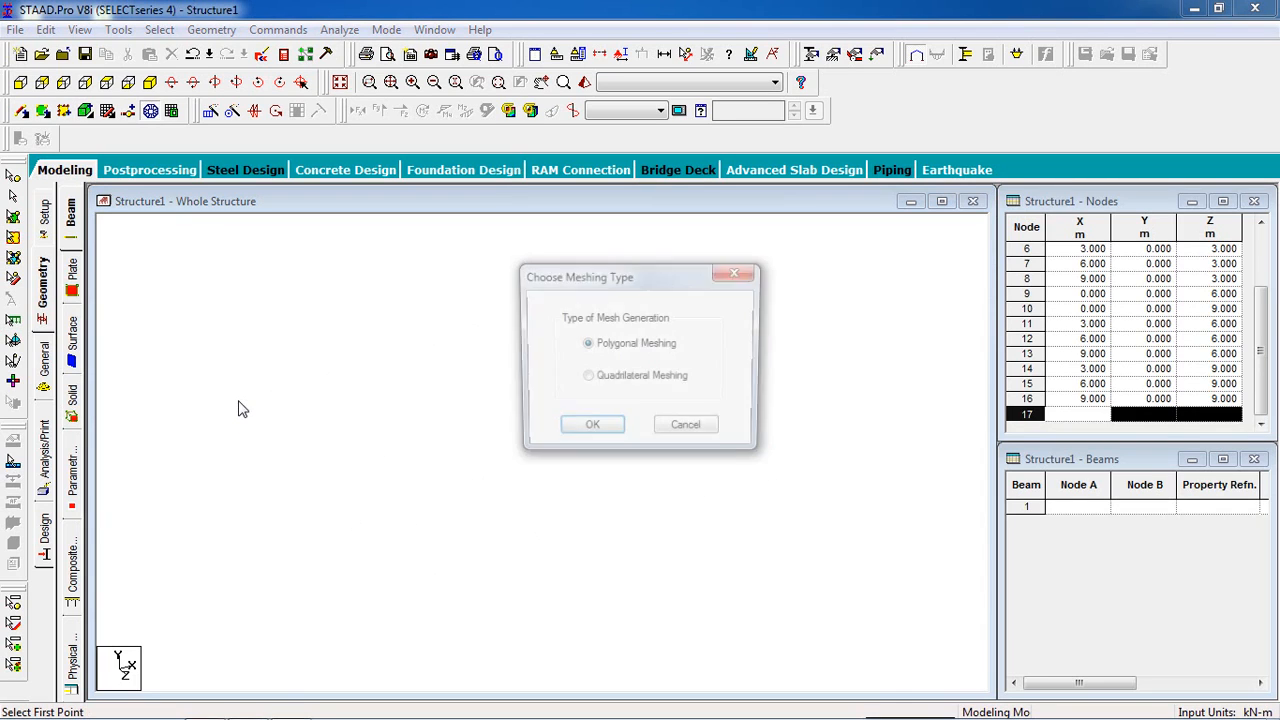
- Choose quadrilateral meshing for the outlined surface and set the divisions of edge AB to 3
click(612, 376)
click(598, 428)
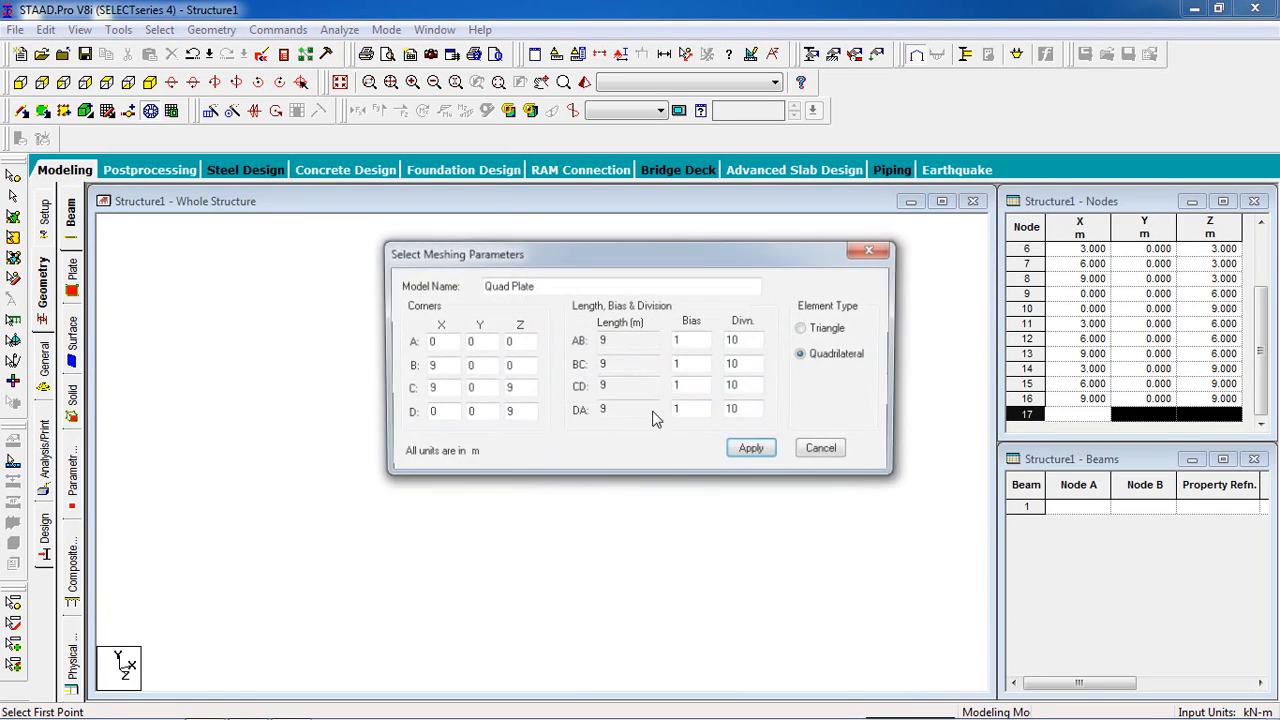
double_click(735, 341)
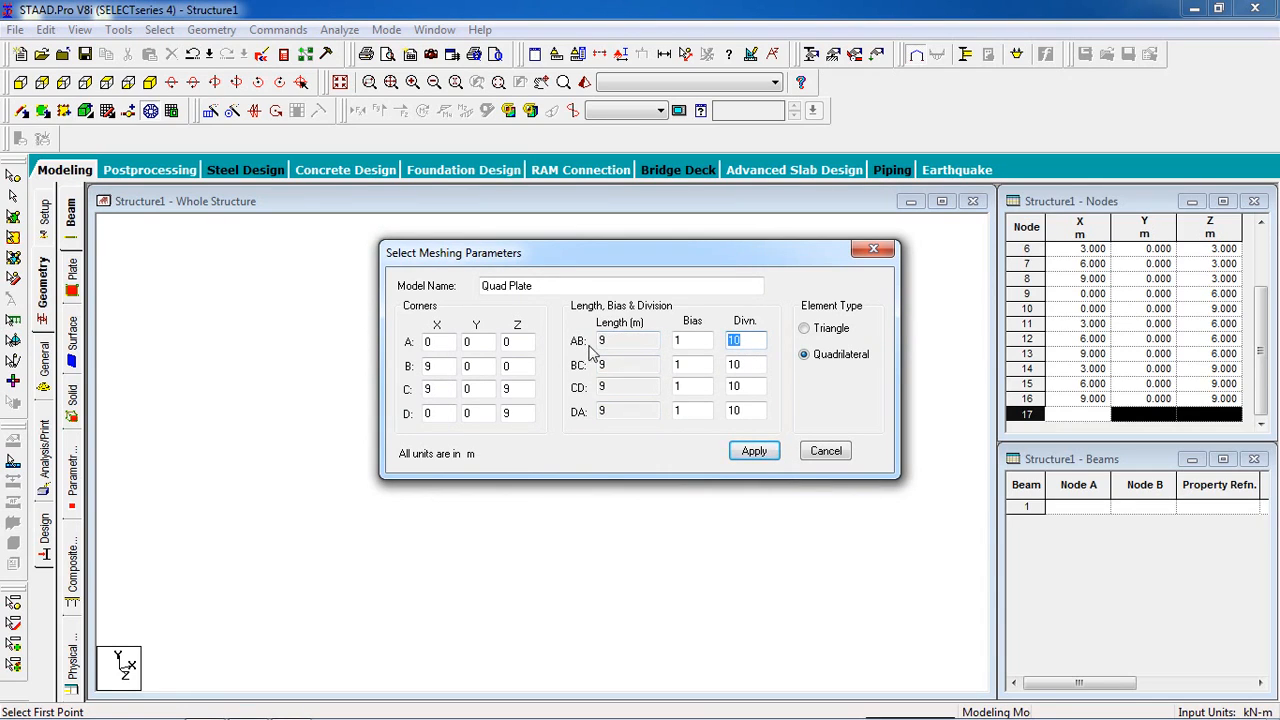
double_click(438, 345)
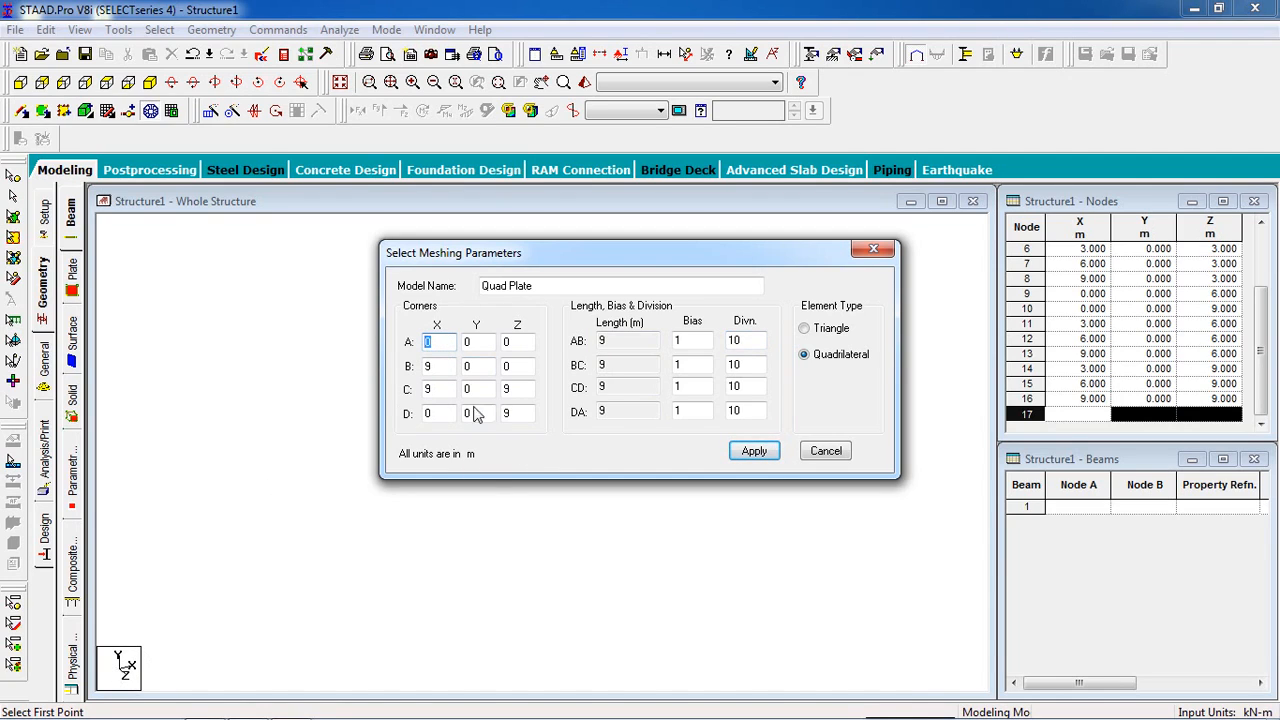
text(0)
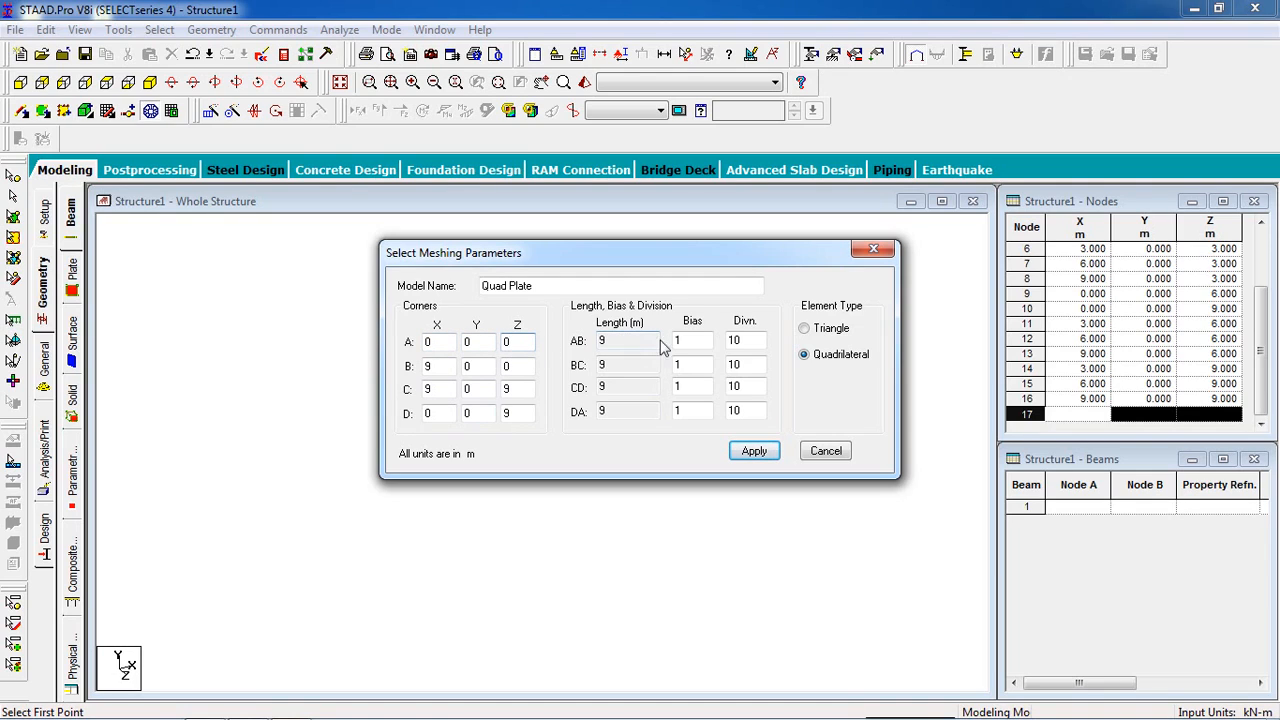
double_click(742, 344)
text(3)
- Set the divisions of edges BC, CD and DA to 3 and generate the plate mesh
click(448, 368)
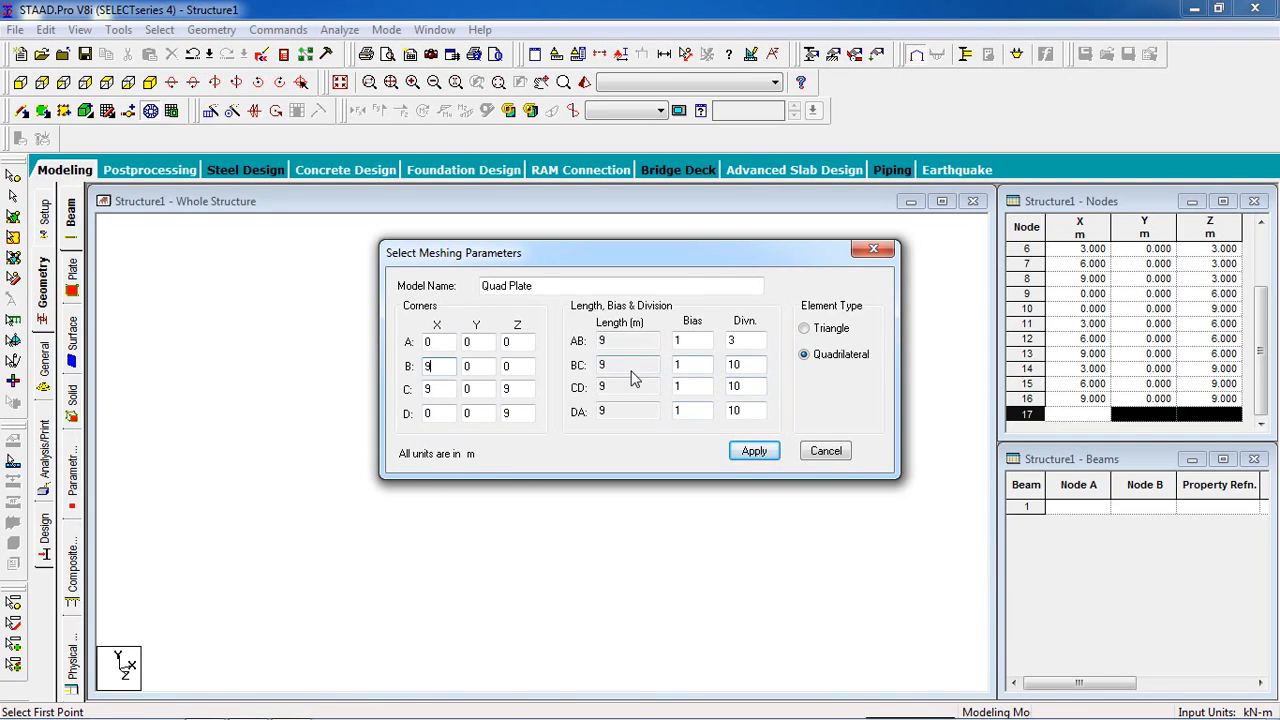
double_click(748, 367)
text(3)
drag(748, 388, 682, 384)
text(3)
drag(749, 414, 671, 411)
text(3)
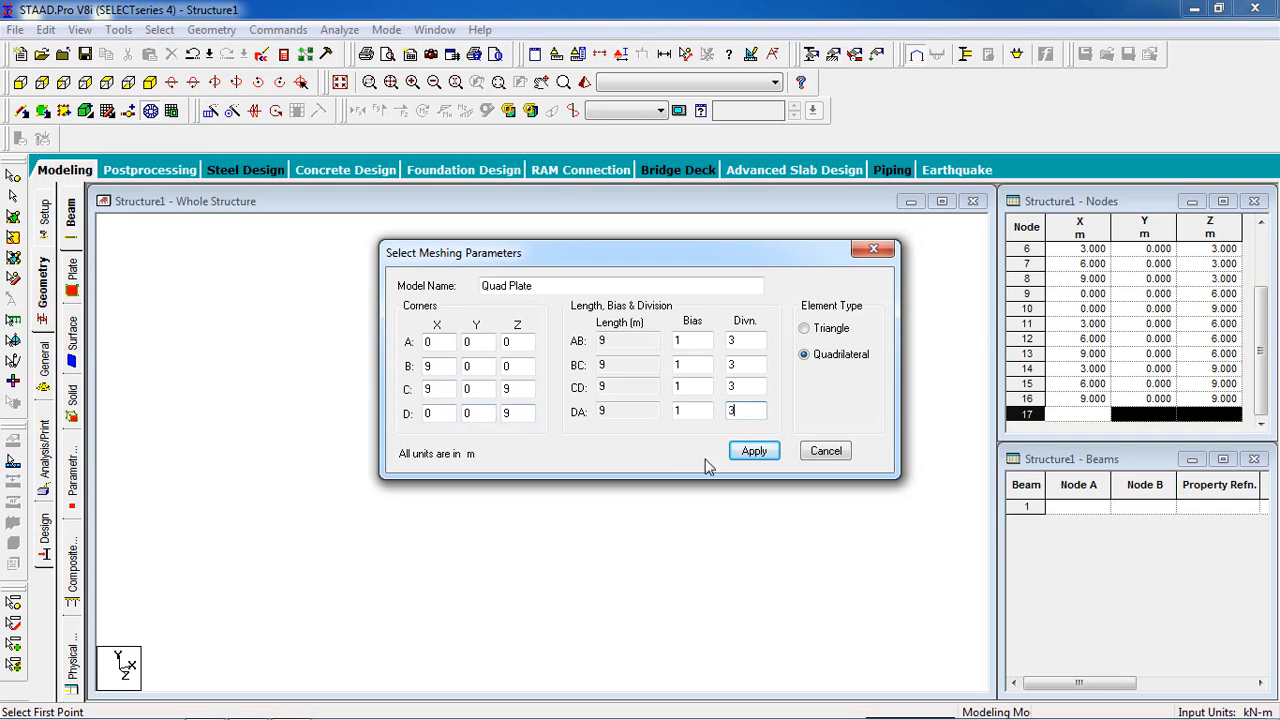
click(752, 452)
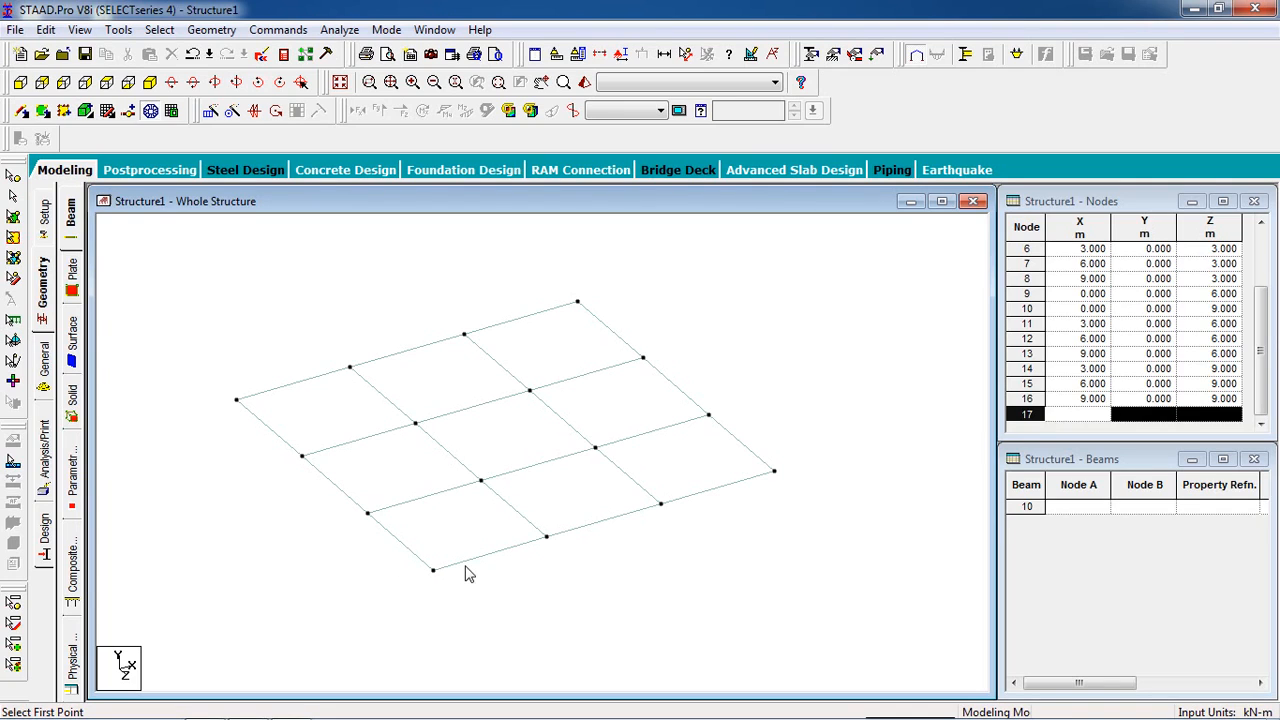
- Use the plates cursor to highlight the plate at the origin corner, and clear the selection
click(14, 218)
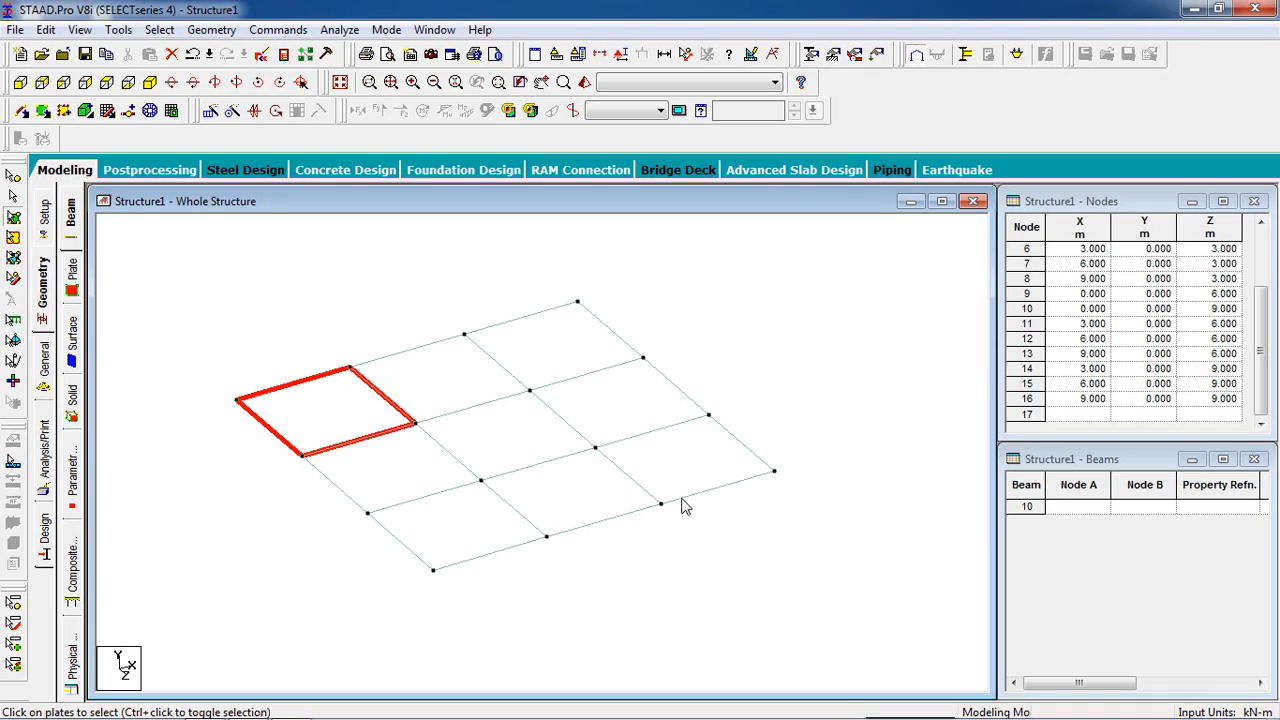
click(274, 335)
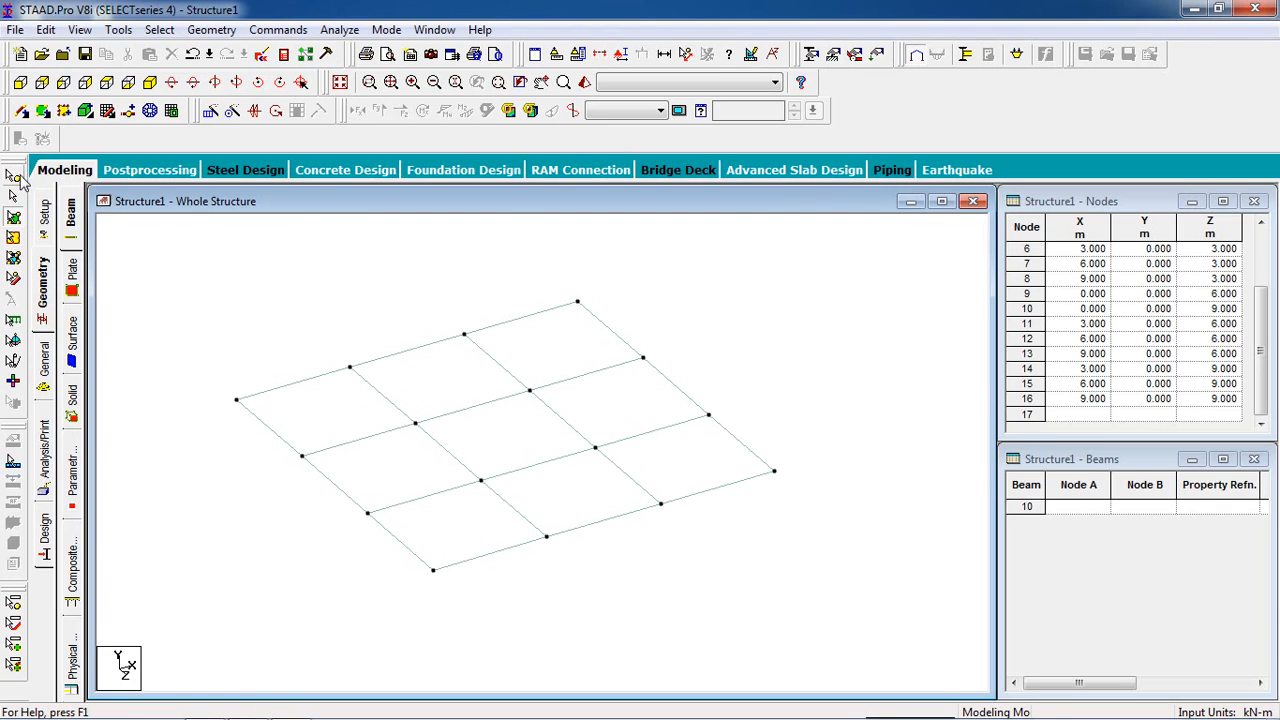
- Create a fixed support definition that restrains all forces and moments, and move the supports dialog clear of the model
click(834, 55)
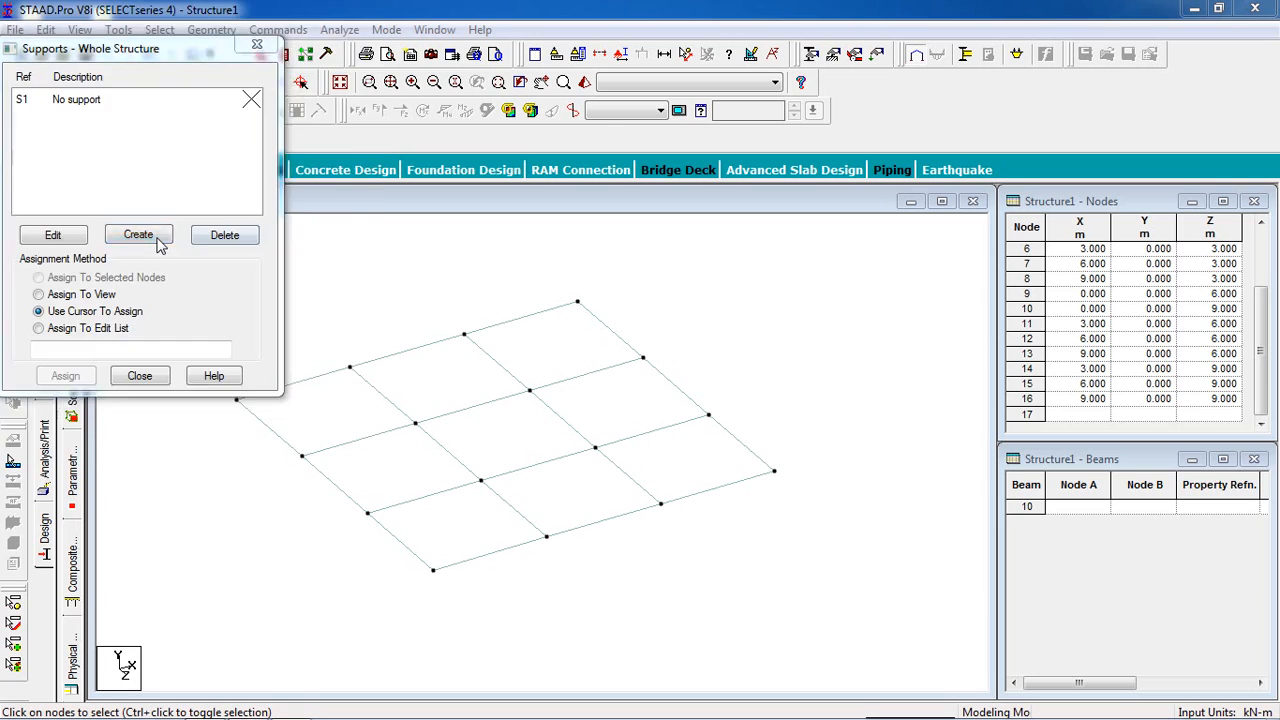
click(158, 236)
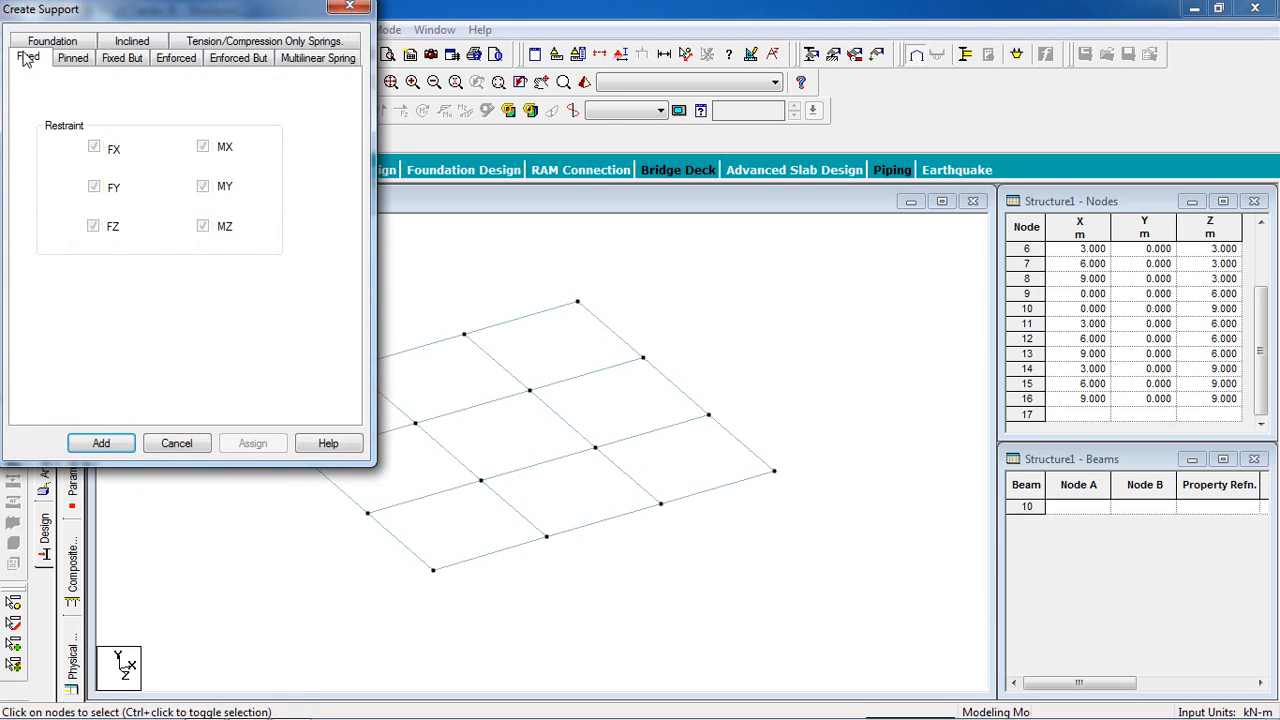
click(101, 443)
drag(73, 50, 1094, 99)
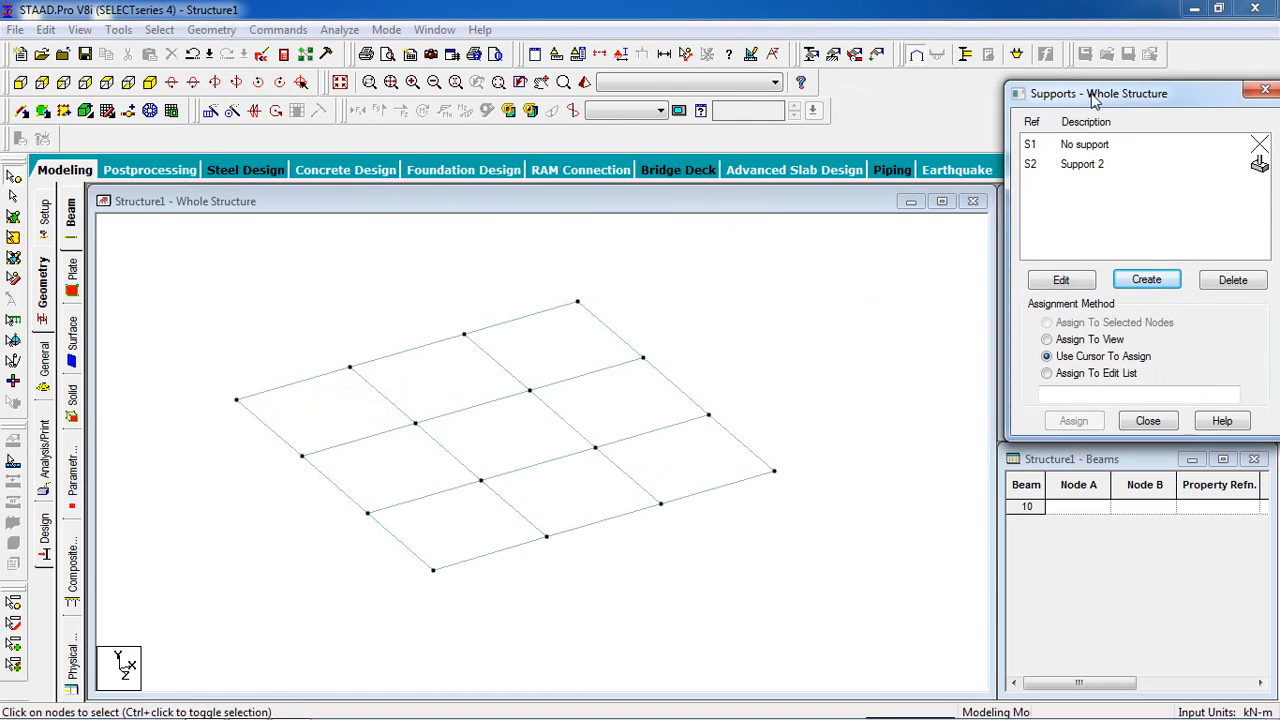
- Assign the fixed support to all 16 slab nodes as a window selection and close the supports dialog
click(1071, 167)
click(799, 296)
scroll(799, 296, down, 2)
drag(483, 451, 266, 548)
scroll(588, 486, up, 2)
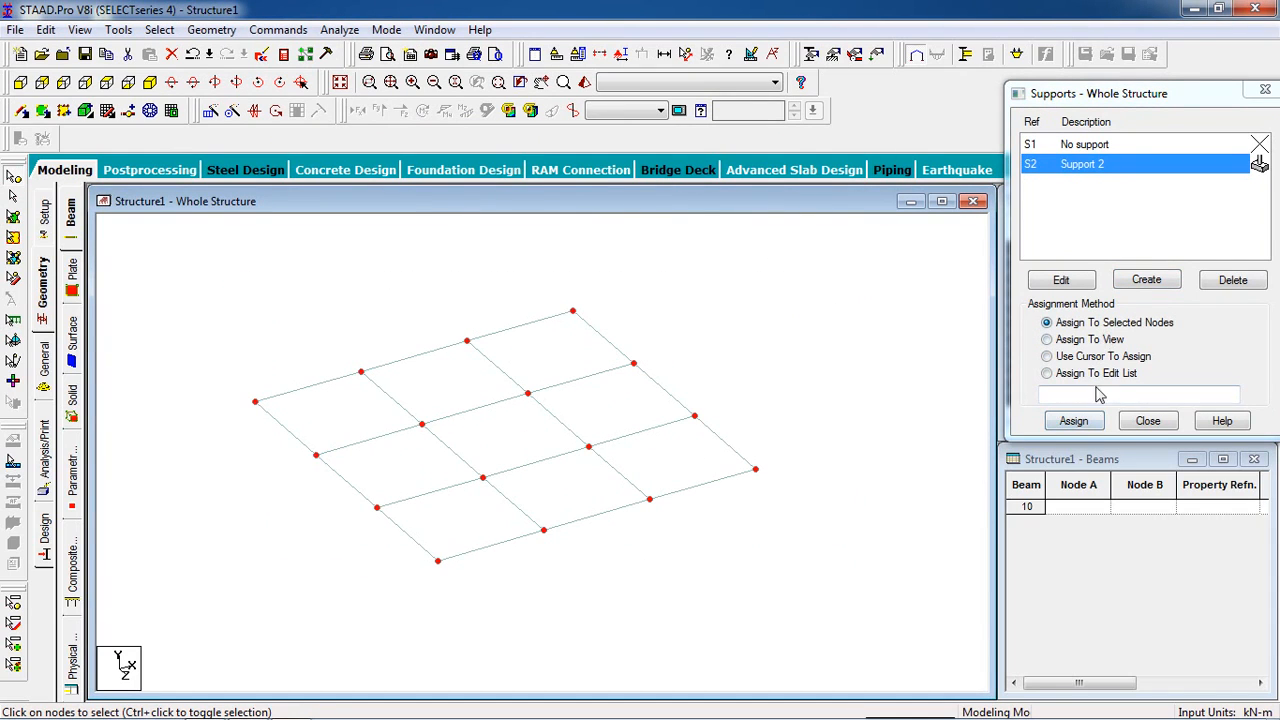
click(1088, 421)
click(1140, 312)
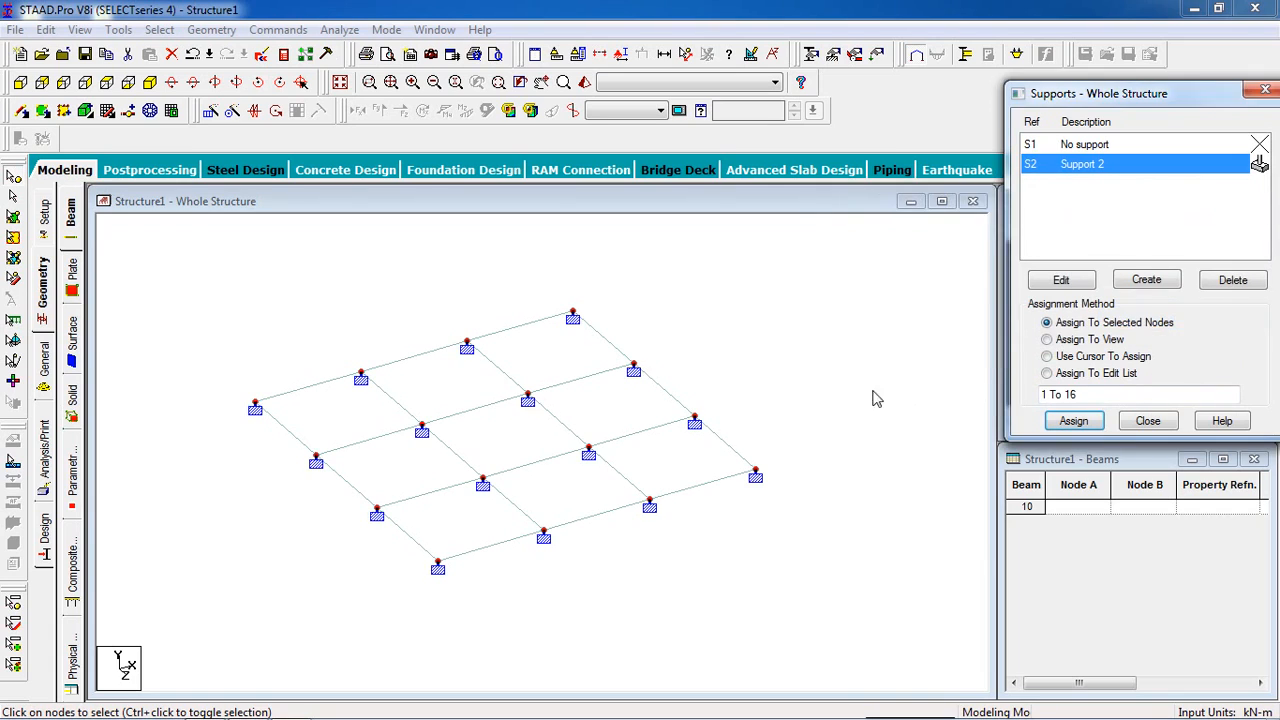
scroll(563, 417, up, 1)
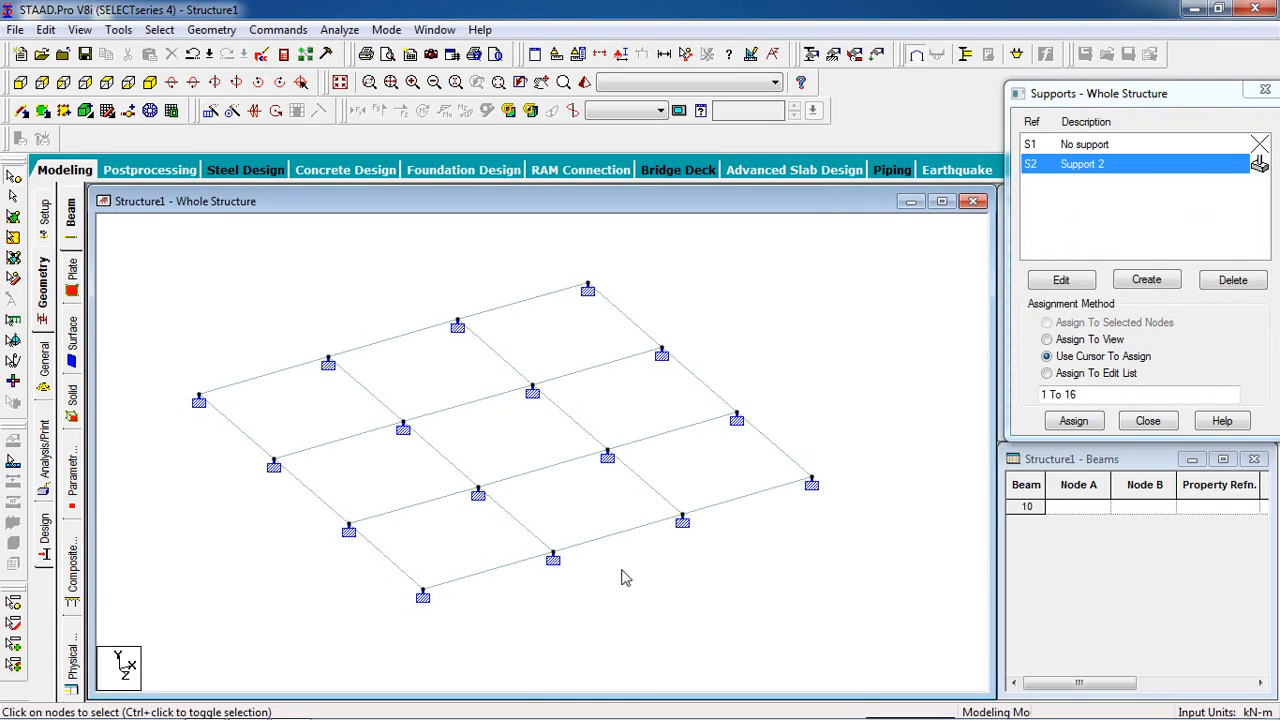
scroll(450, 473, down, 1)
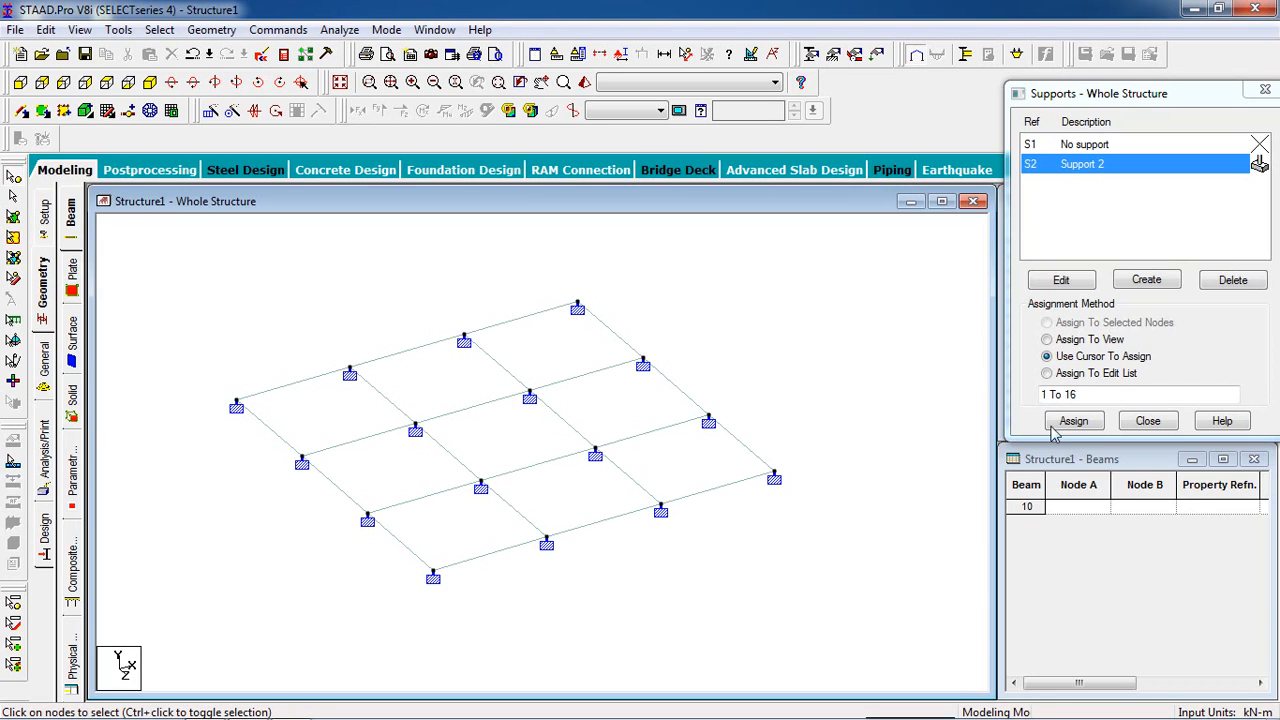
click(1142, 421)
scroll(455, 452, up, 1)
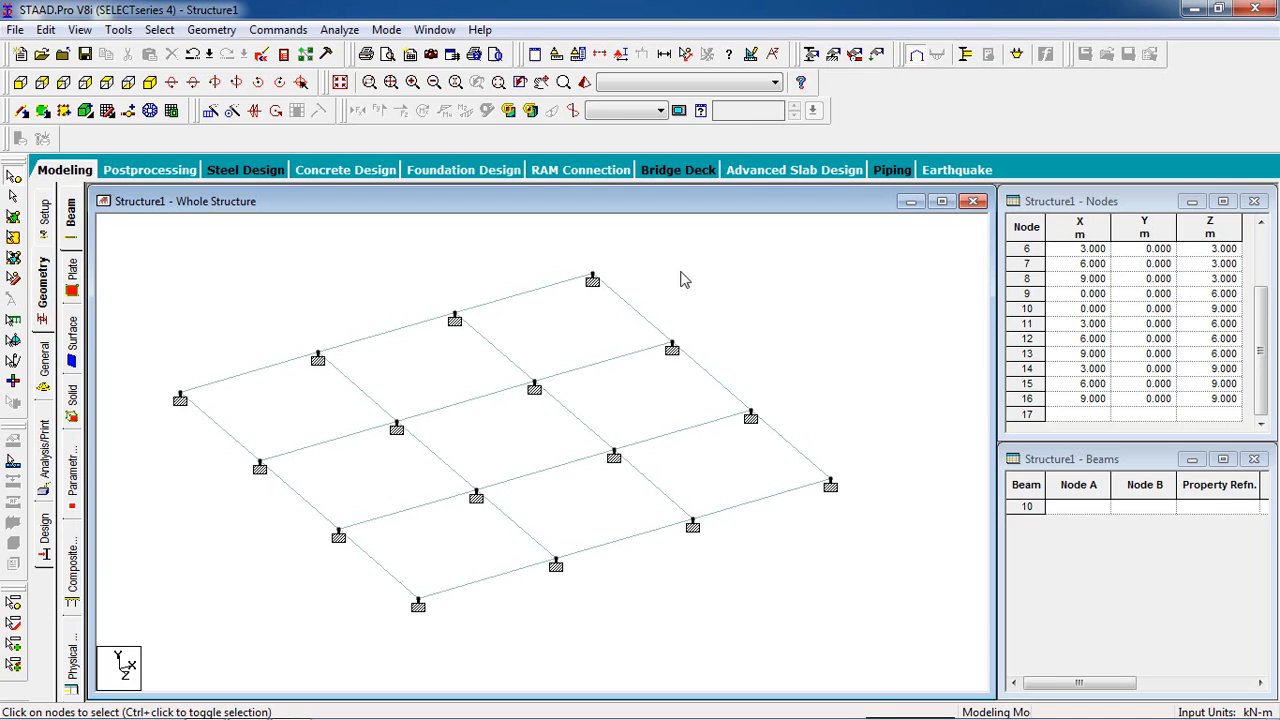
- Define a concrete plate element thickness of 0.16 m at all four nodes
click(812, 56)
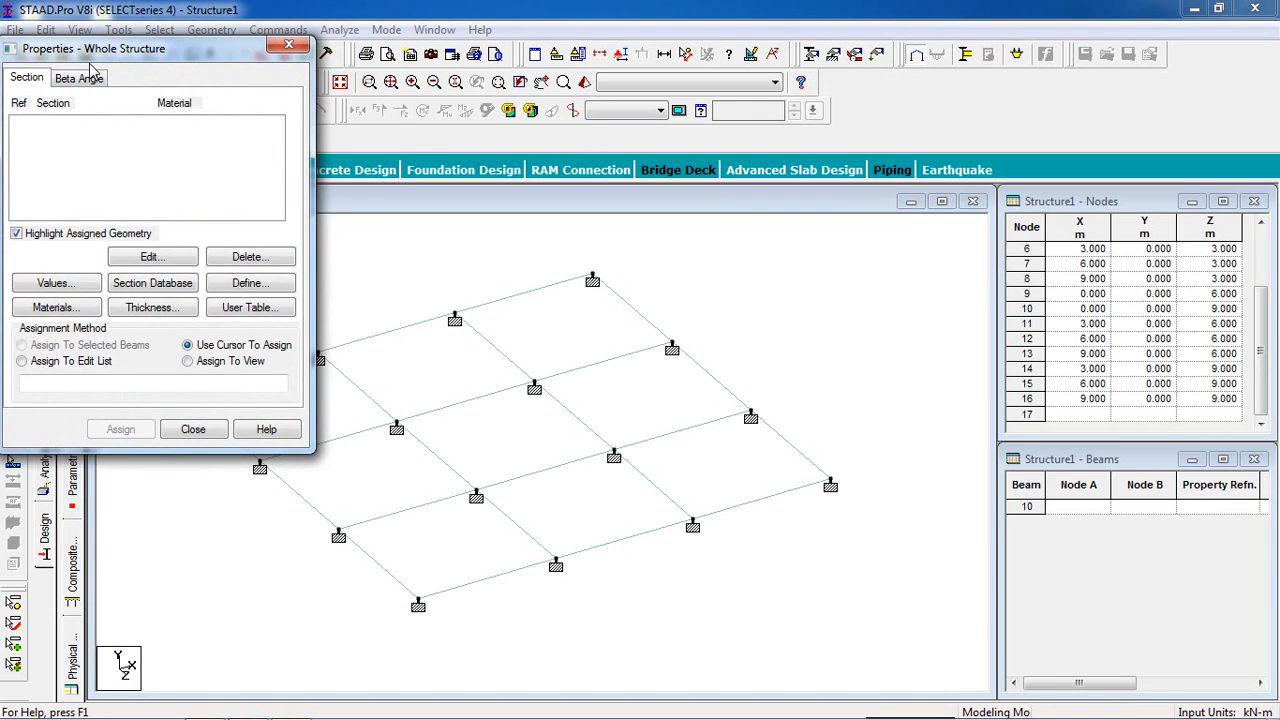
drag(89, 59, 1044, 129)
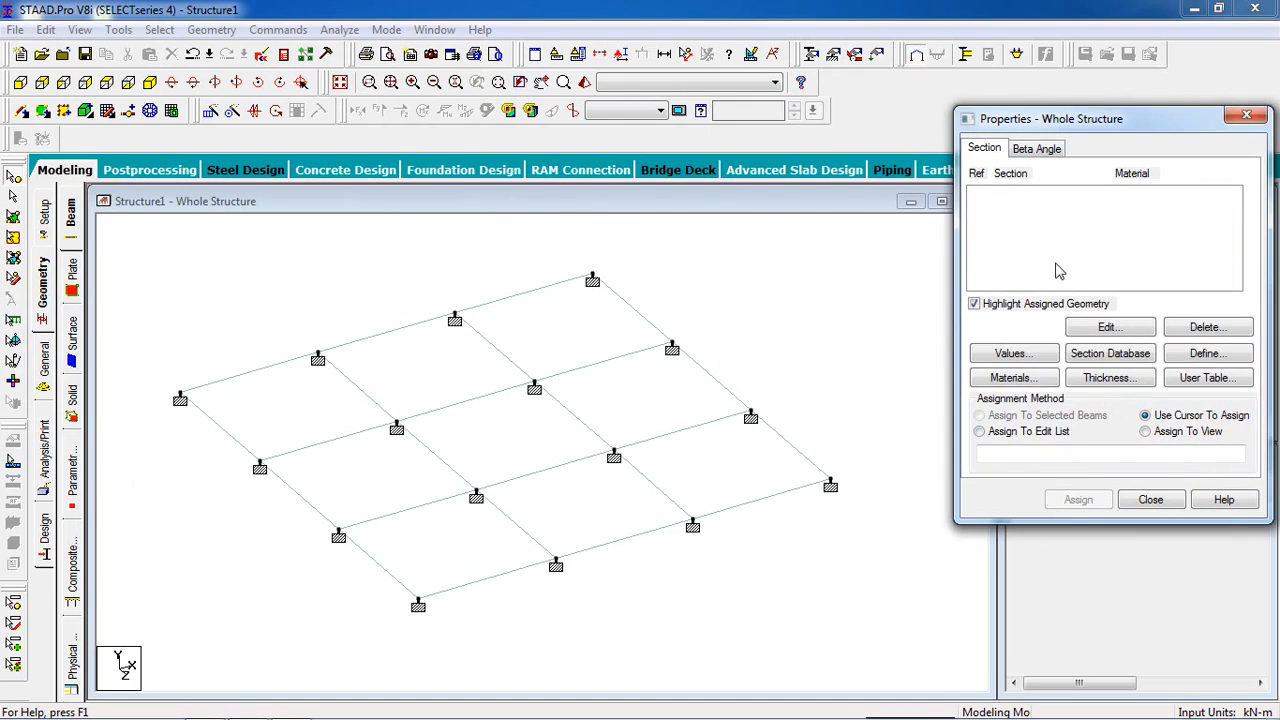
click(1178, 366)
click(1122, 378)
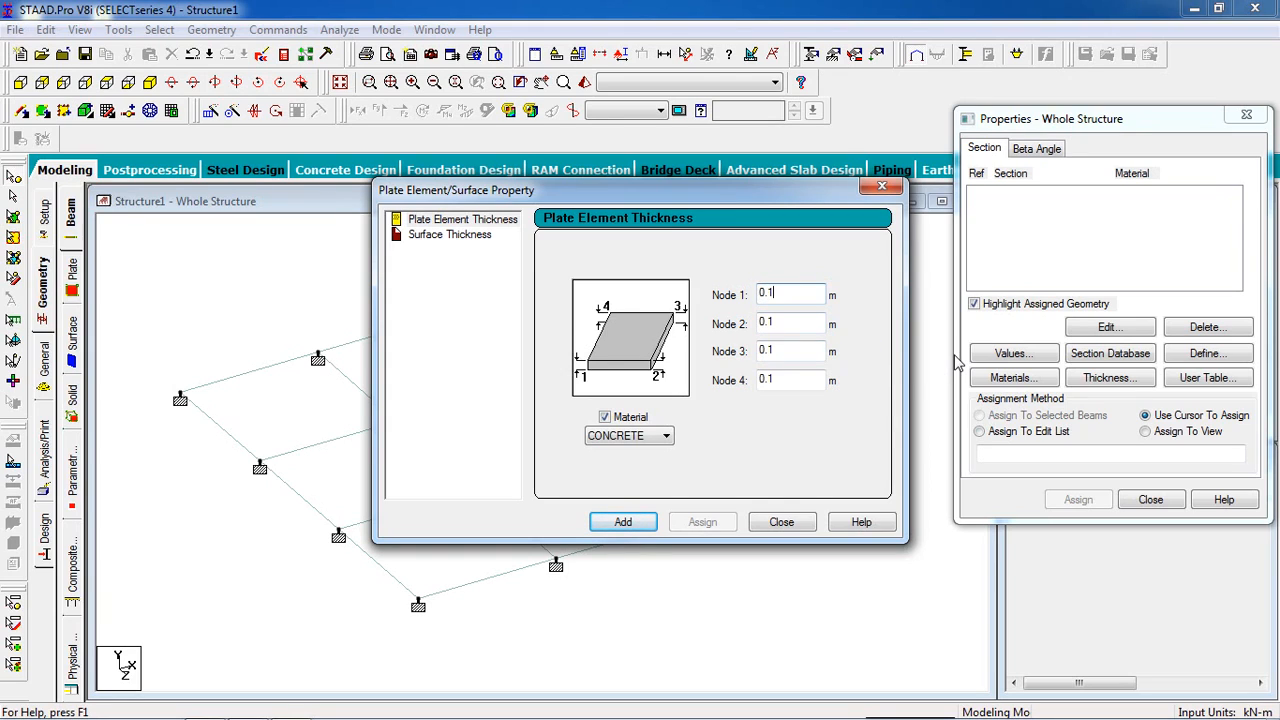
click(637, 525)
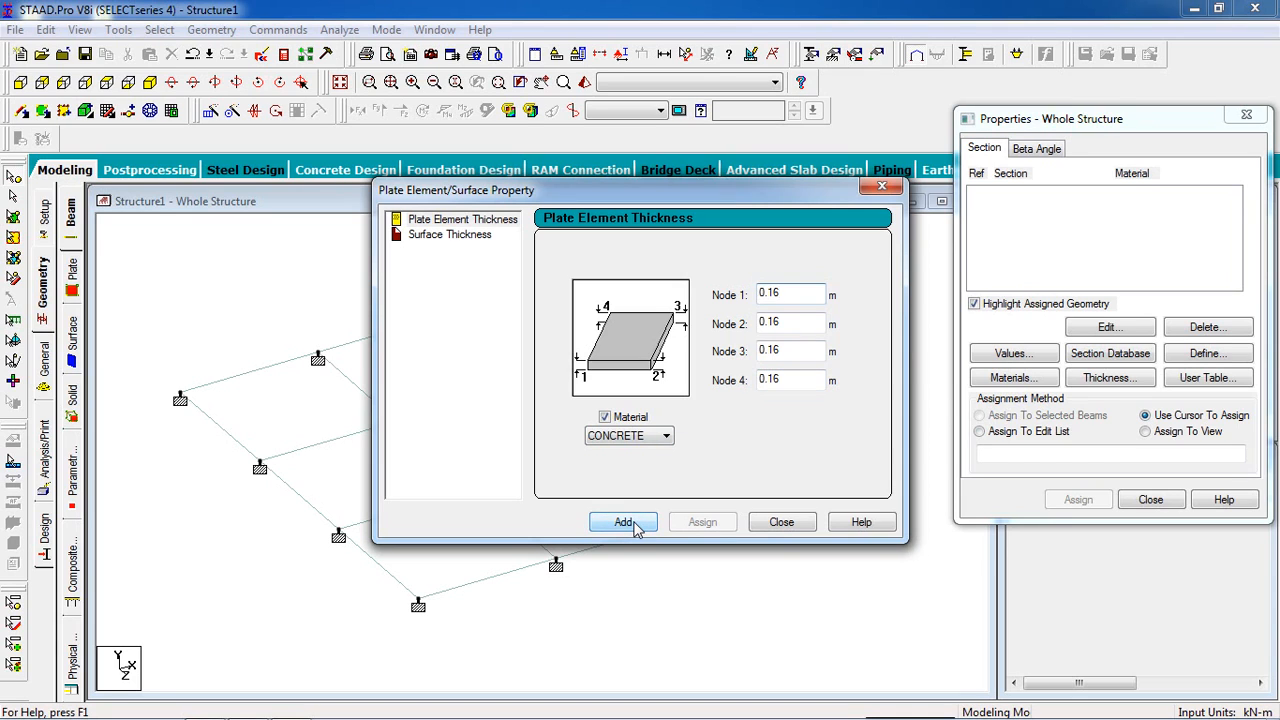
click(781, 522)
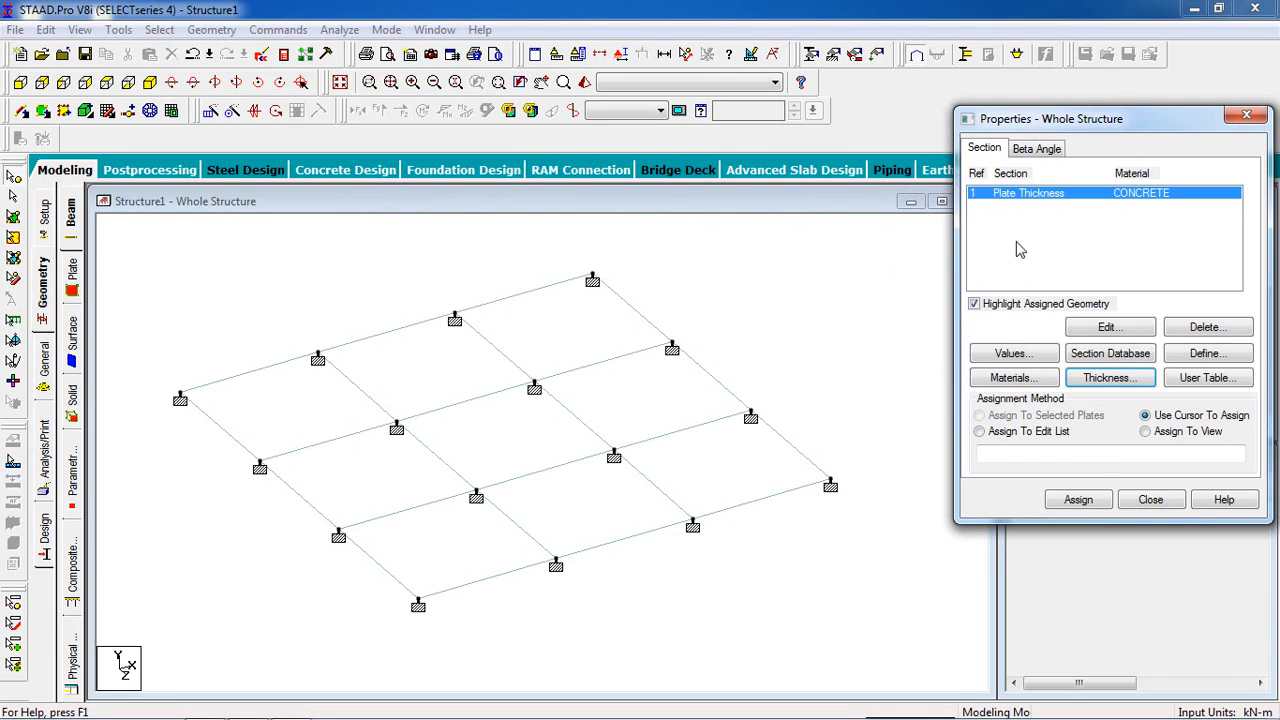
- Select all the slab plates with the plates cursor and assign the plate thickness property to them
click(798, 328)
scroll(788, 329, down, 3)
scroll(480, 405, up, 2)
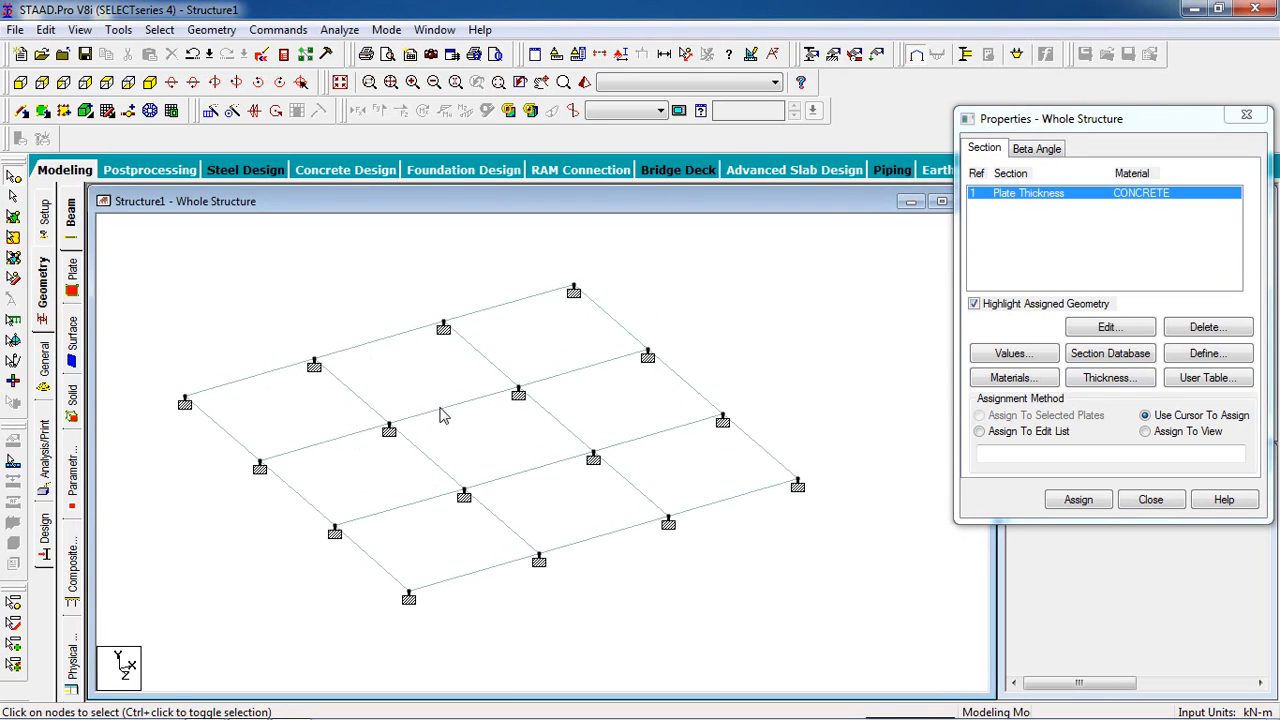
click(15, 219)
scroll(470, 448, down, 2)
drag(850, 216, 203, 582)
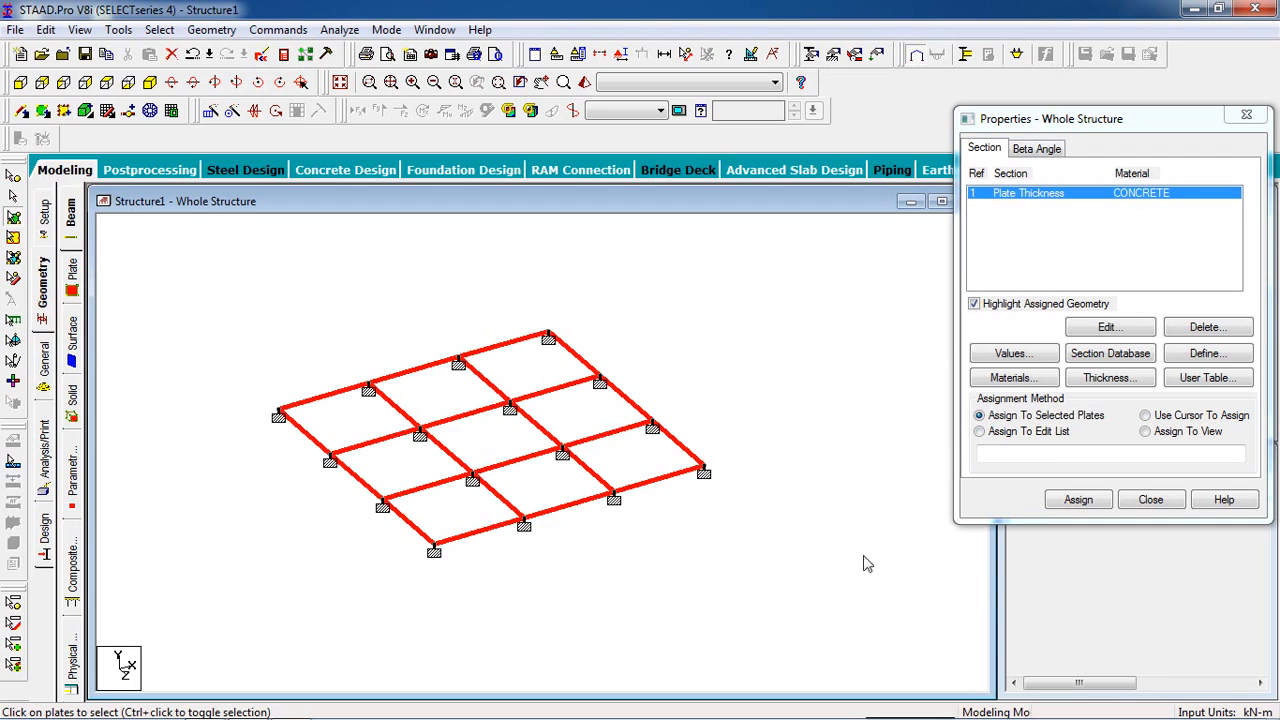
click(1074, 500)
click(1137, 366)
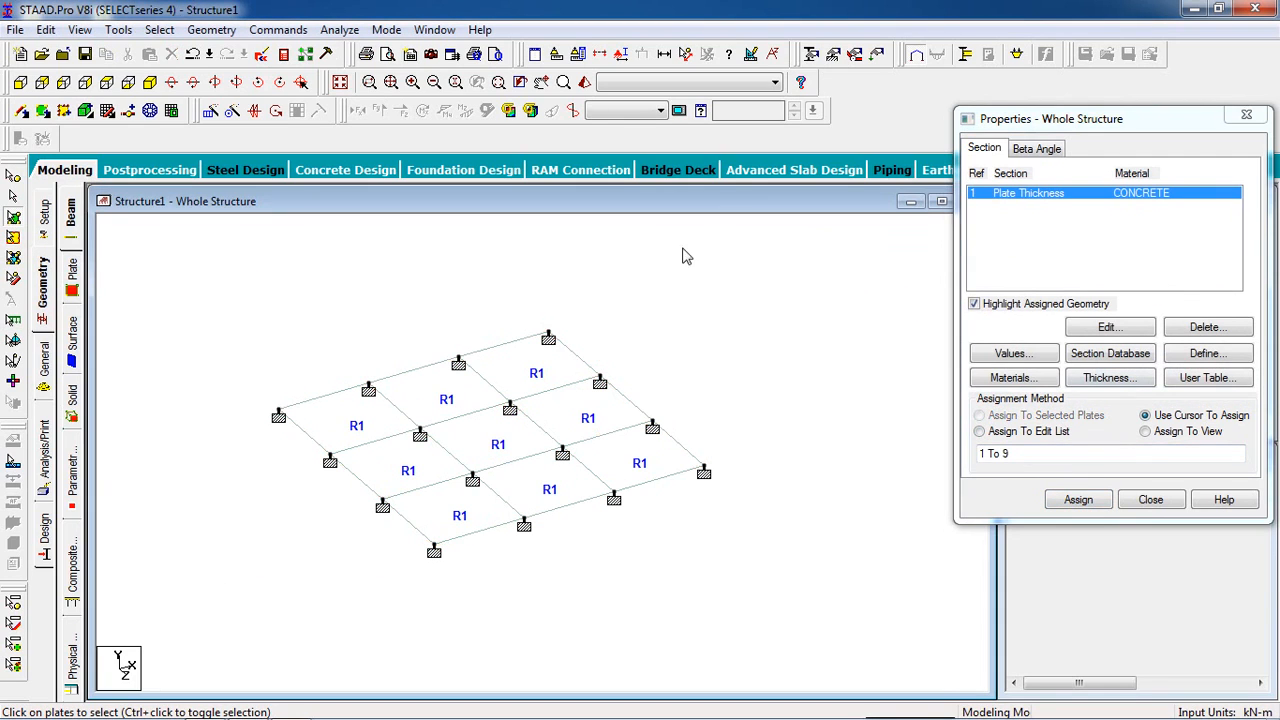
- Examine the slab in a rotated 3D rendered view, and close the rendered view
click(584, 84)
drag(629, 462, 602, 474)
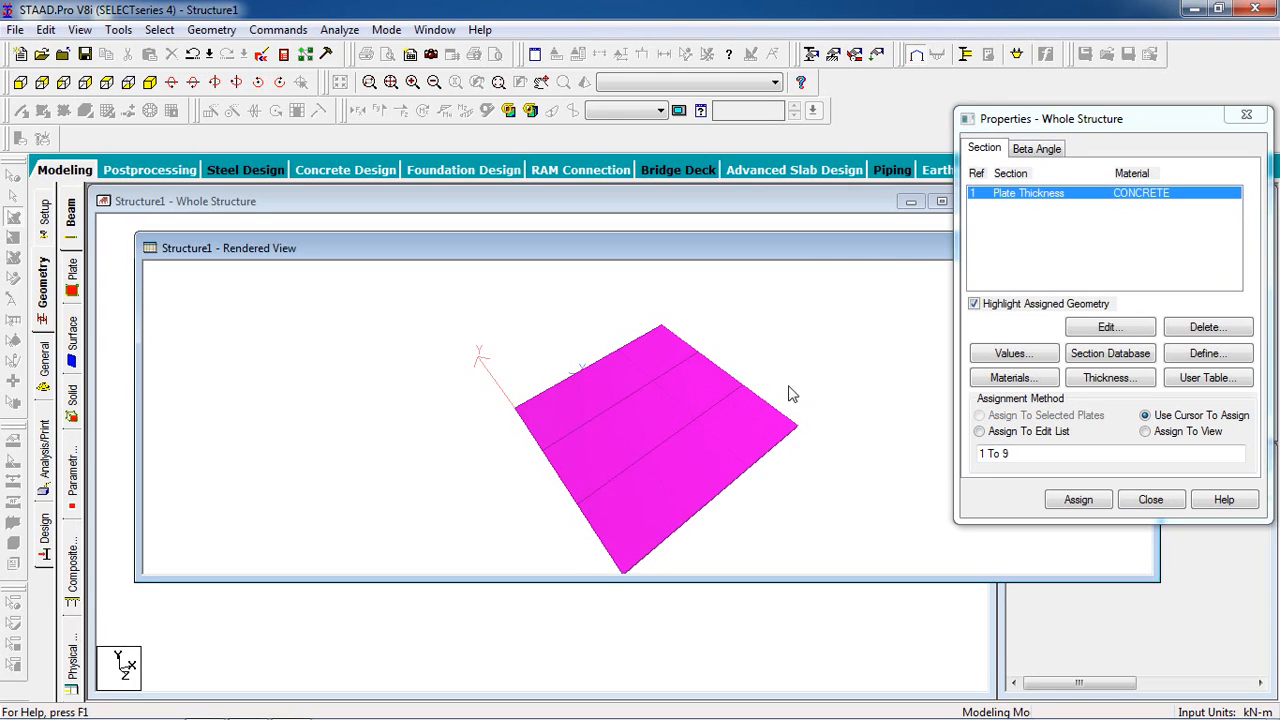
drag(871, 250, 606, 256)
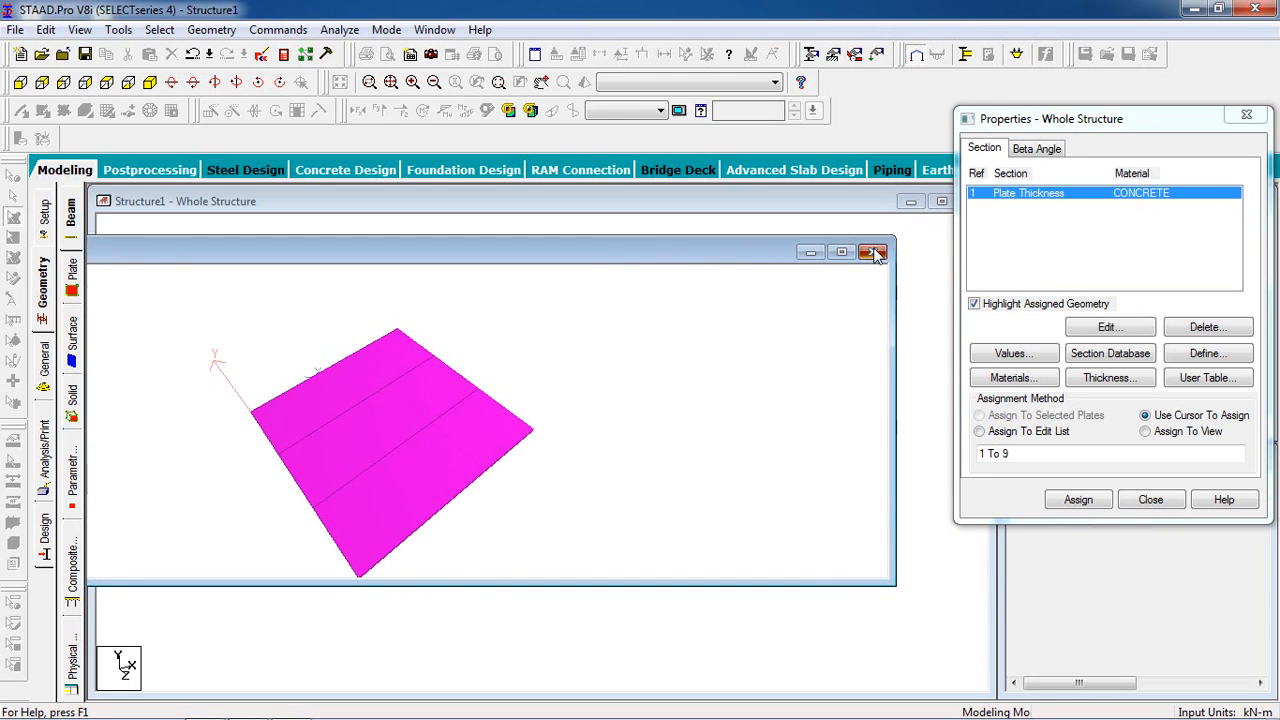
click(875, 252)
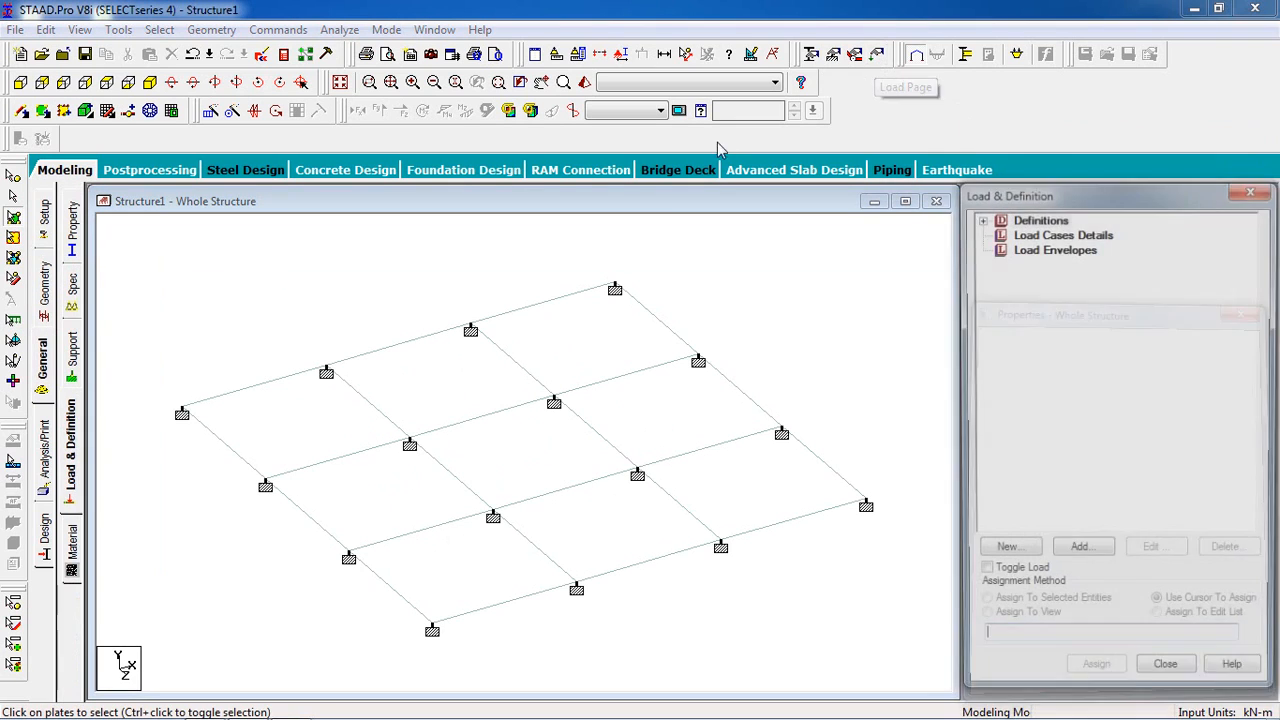
- Add primary load case 1 with loading type Dead and the title Dead
click(877, 54)
click(1061, 234)
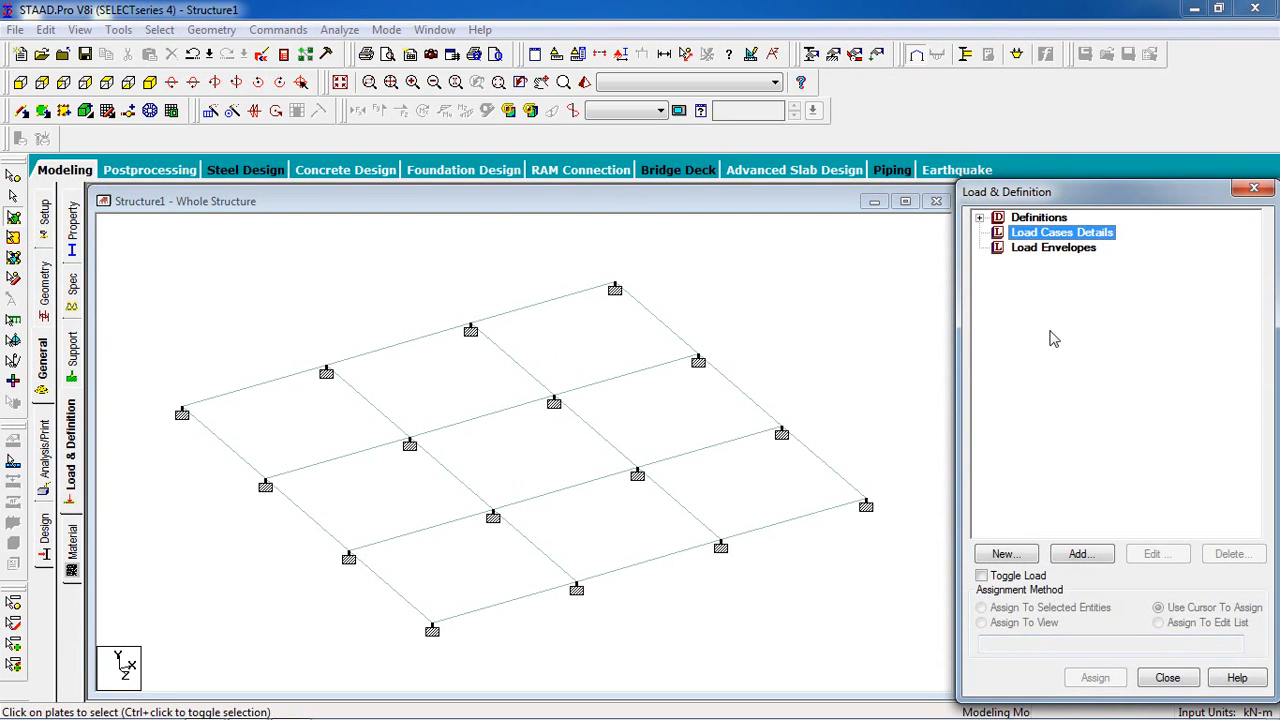
click(1110, 556)
click(730, 266)
click(729, 279)
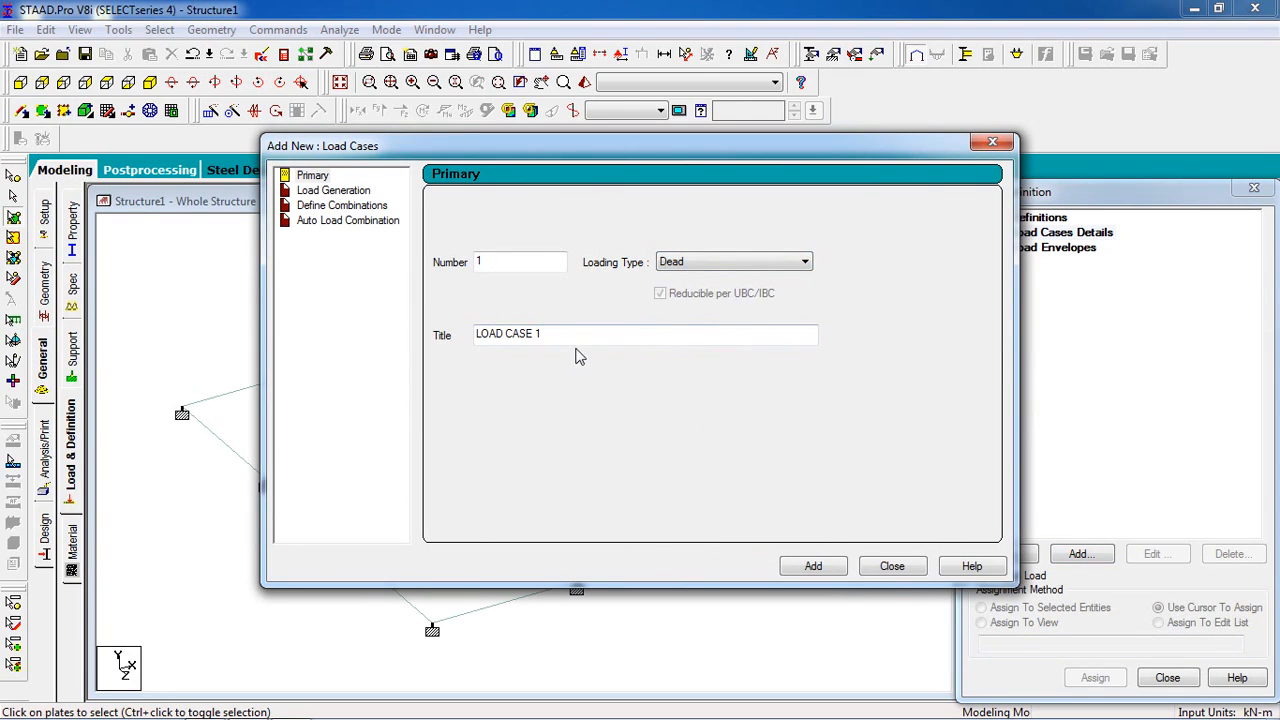
drag(547, 342, 430, 336)
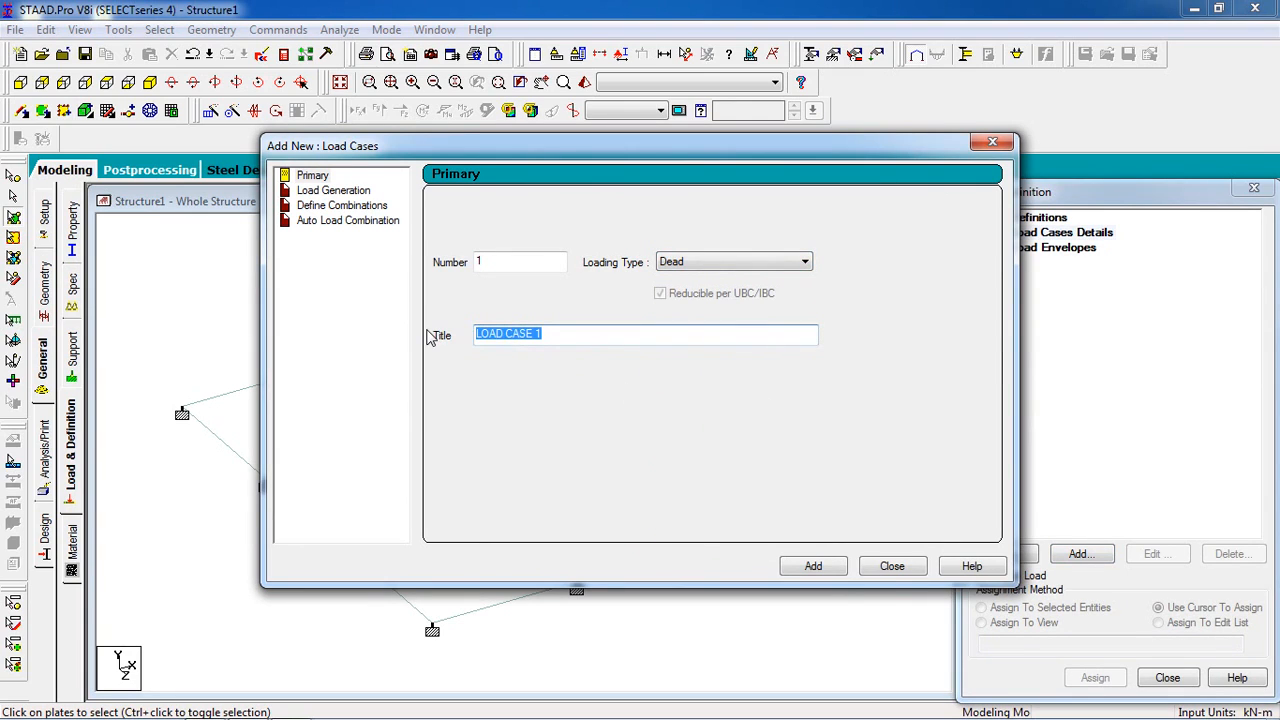
text(Dead)
click(803, 566)
- Add primary load case 2 with loading type Live and the title Live, and finish adding load cases
click(805, 262)
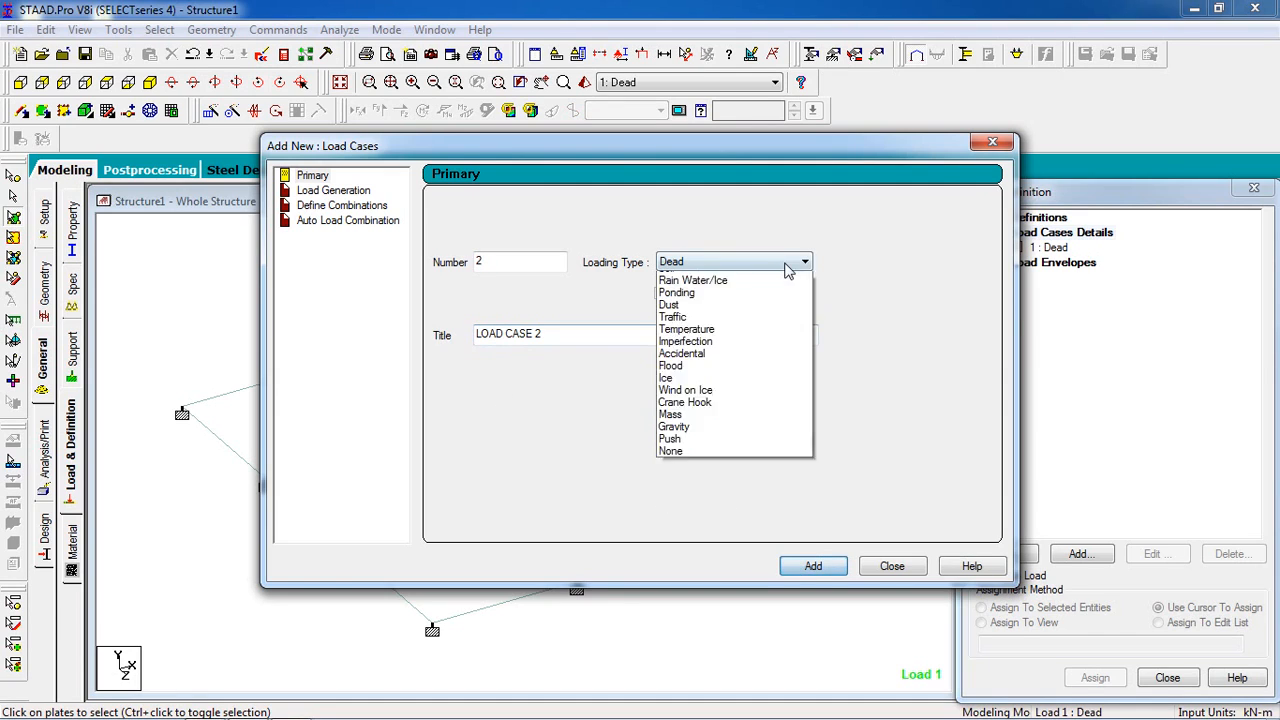
click(768, 291)
drag(578, 340, 434, 340)
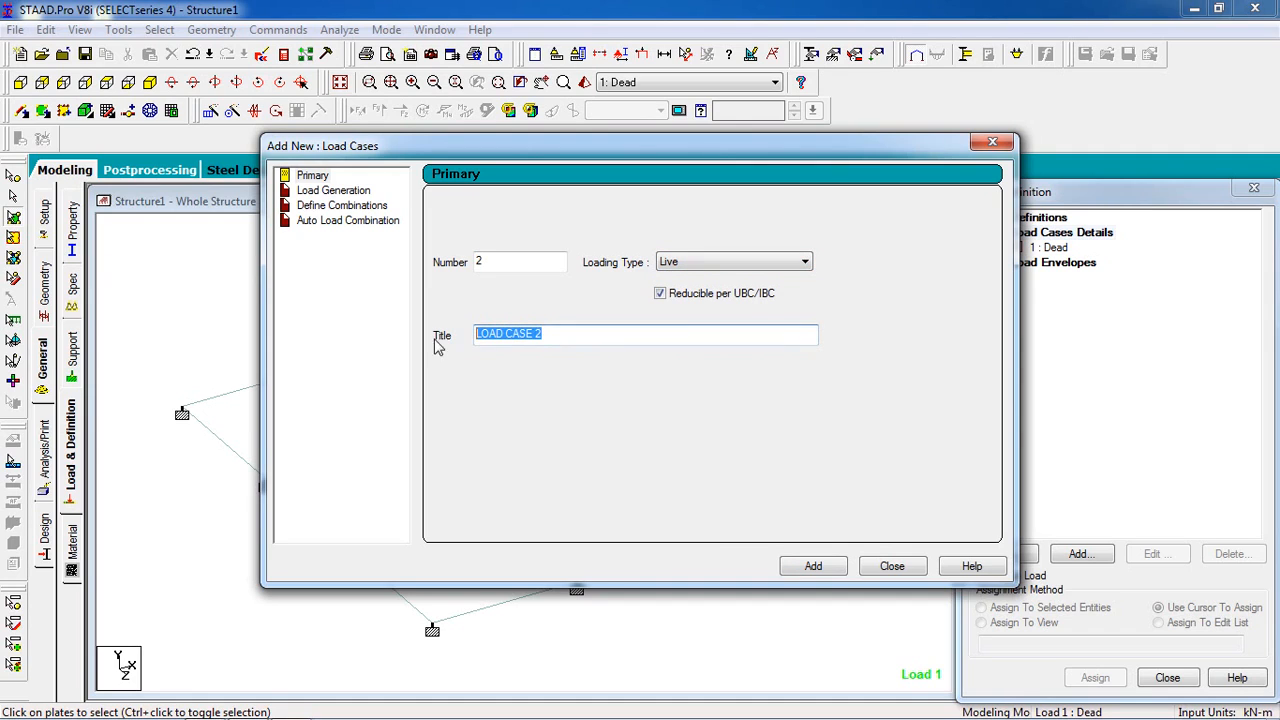
text(Live)
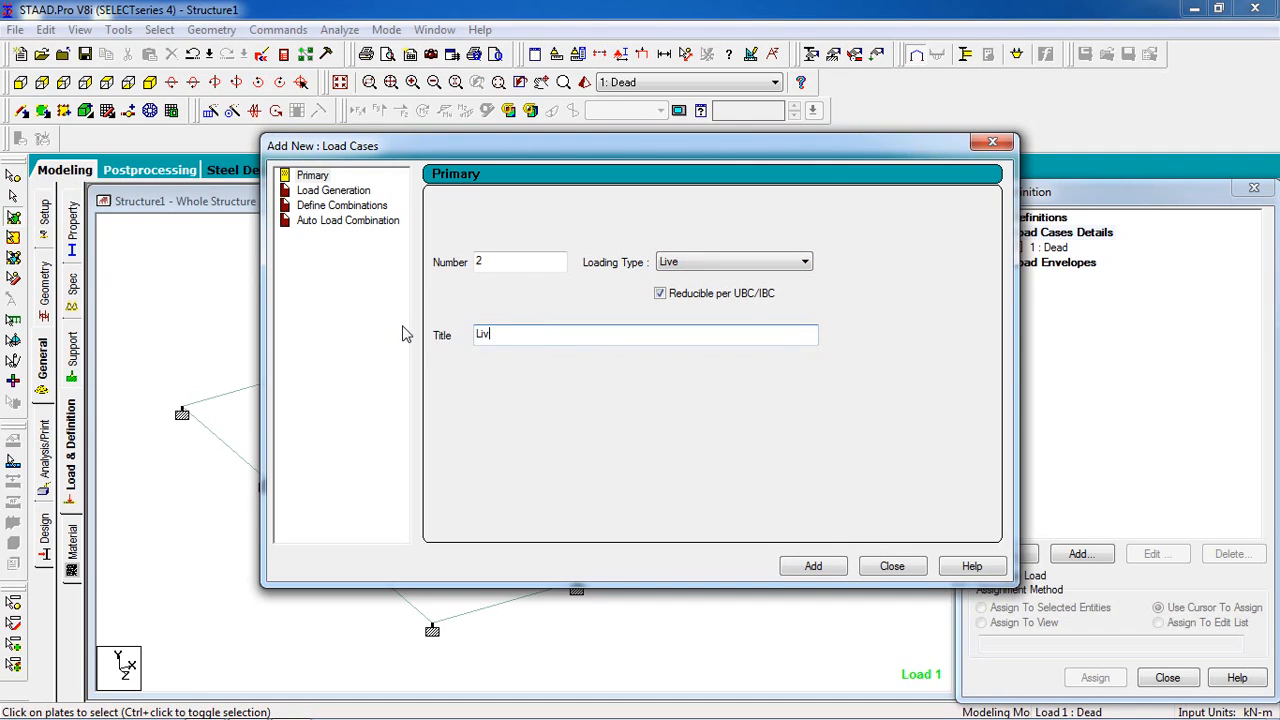
click(813, 566)
click(888, 566)
- Add a selfweight load in the Y direction with factor -1 to the Dead load case
click(1052, 249)
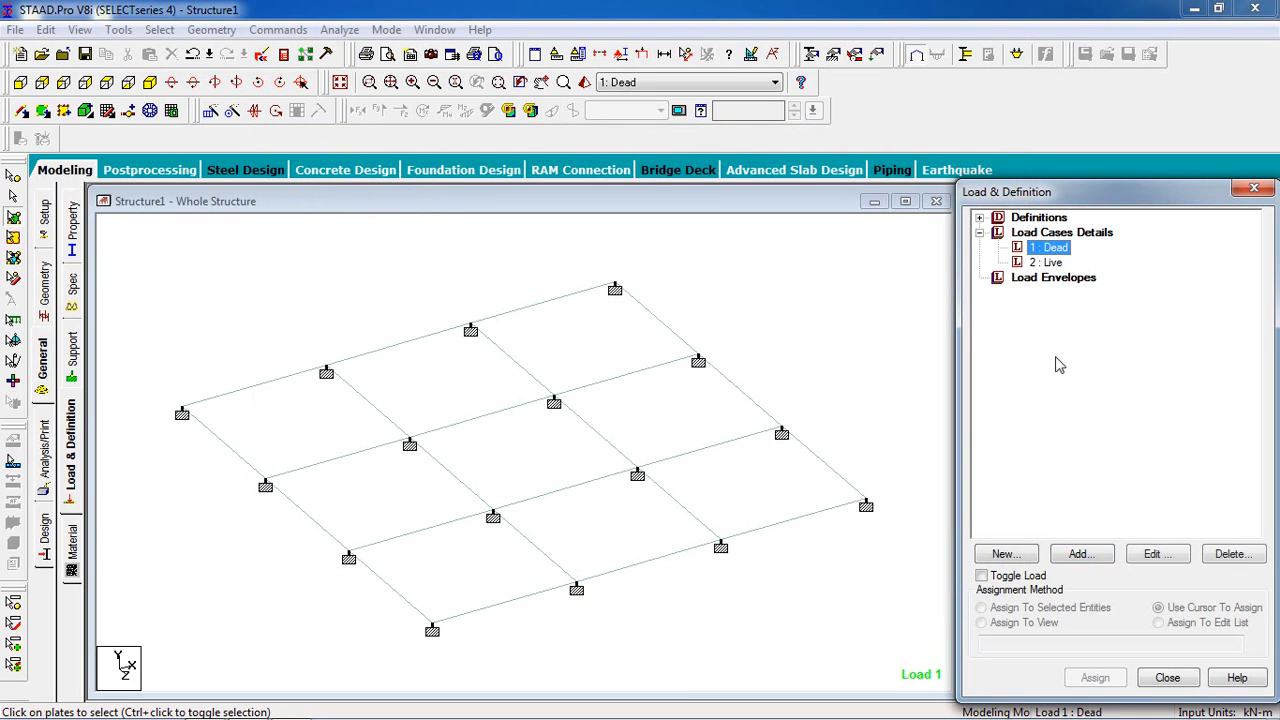
click(1082, 553)
click(298, 109)
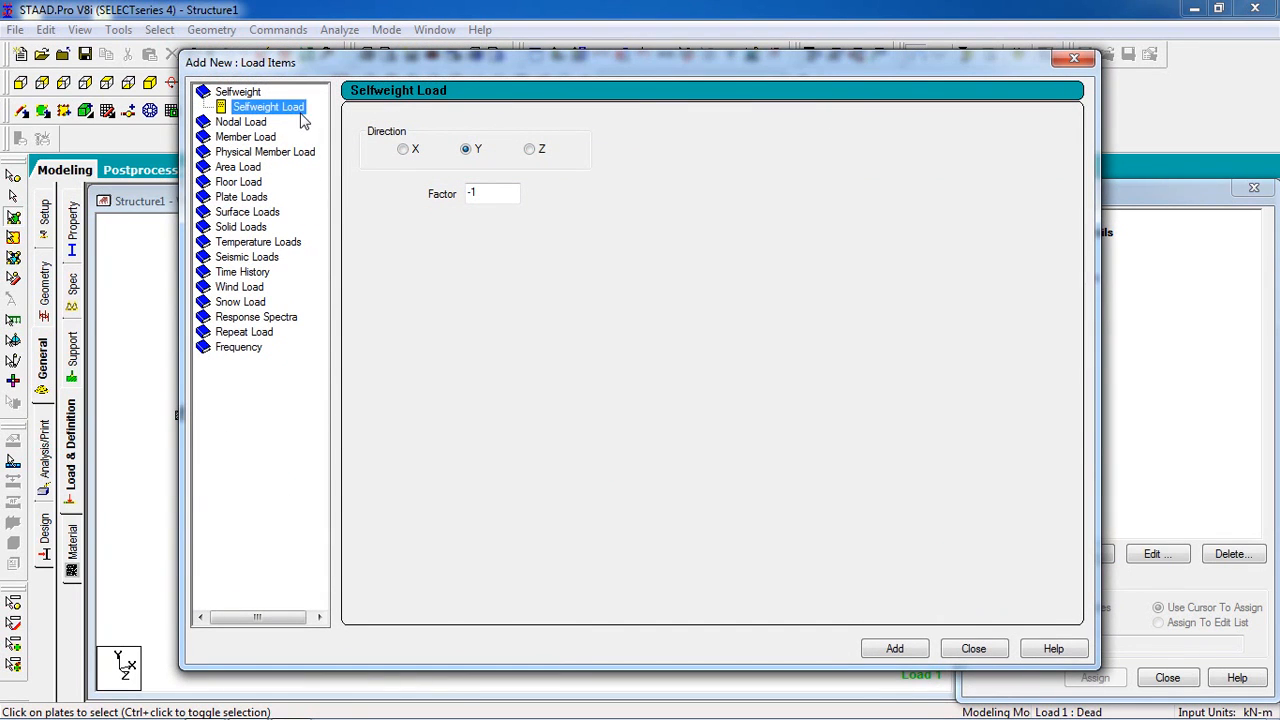
click(895, 648)
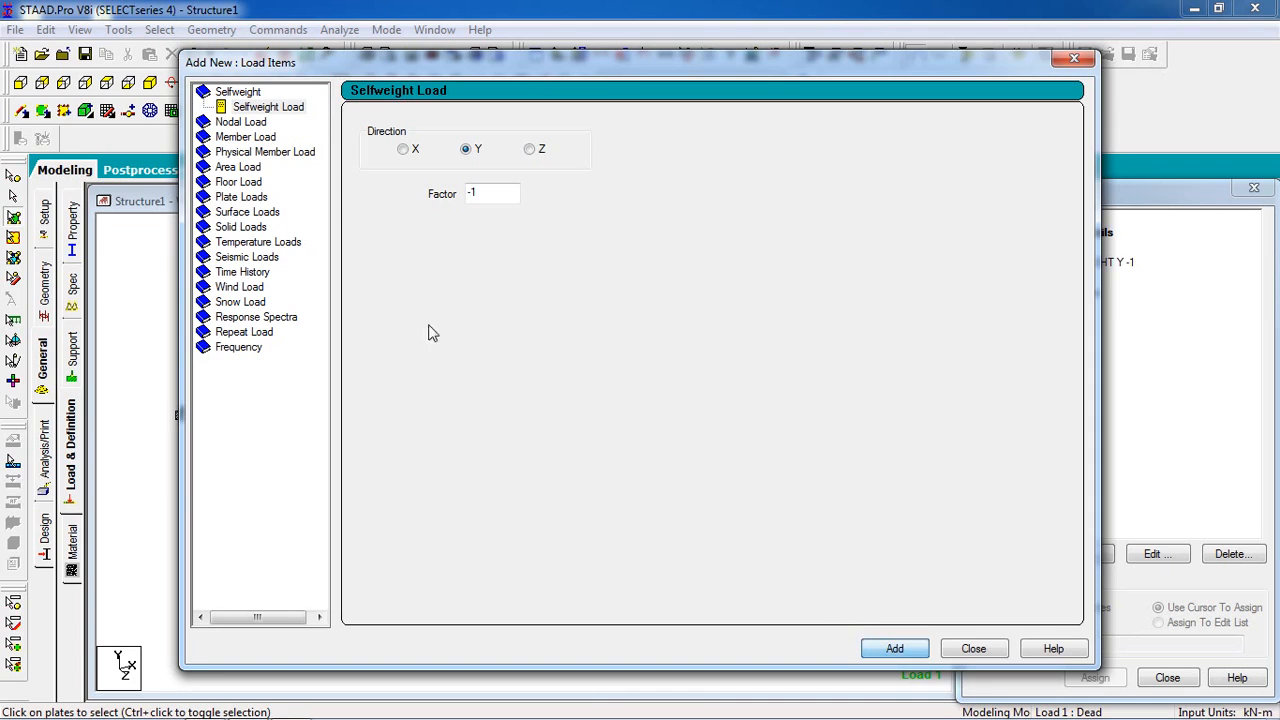
- Add a full-plate pressure load of -4 kN/m2 in the GY direction to the Dead load case
click(248, 199)
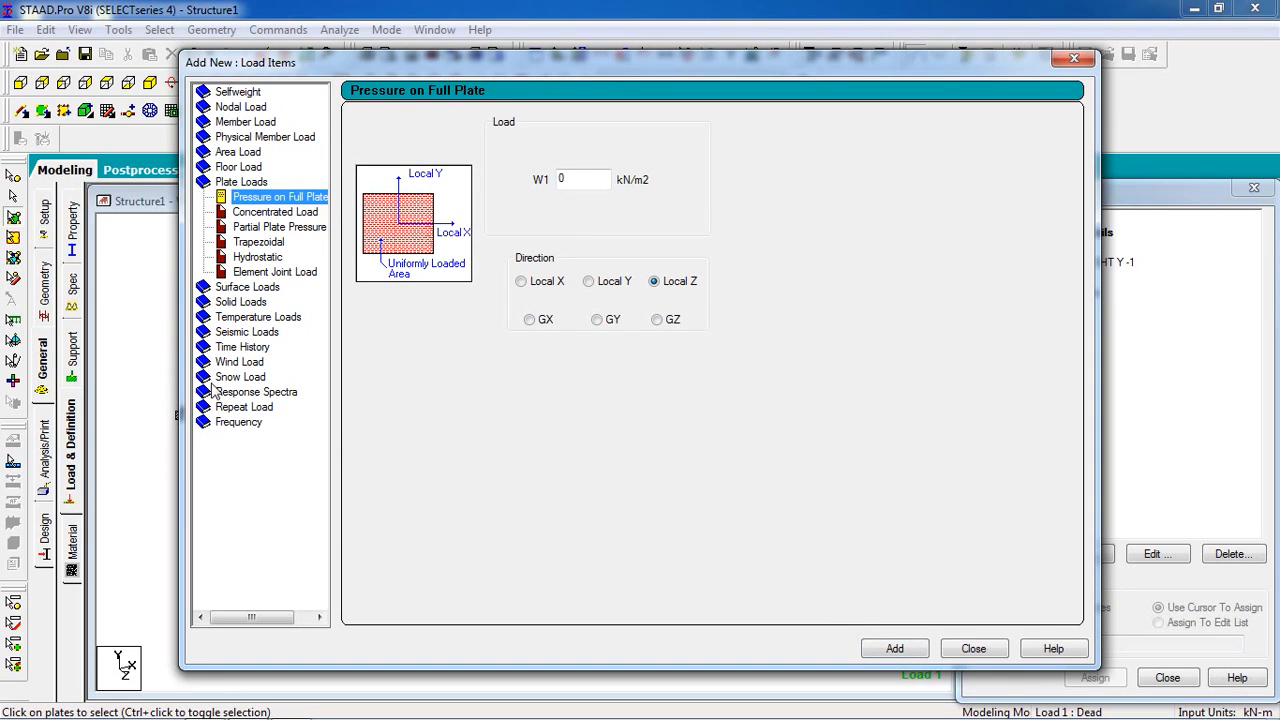
drag(575, 183, 531, 187)
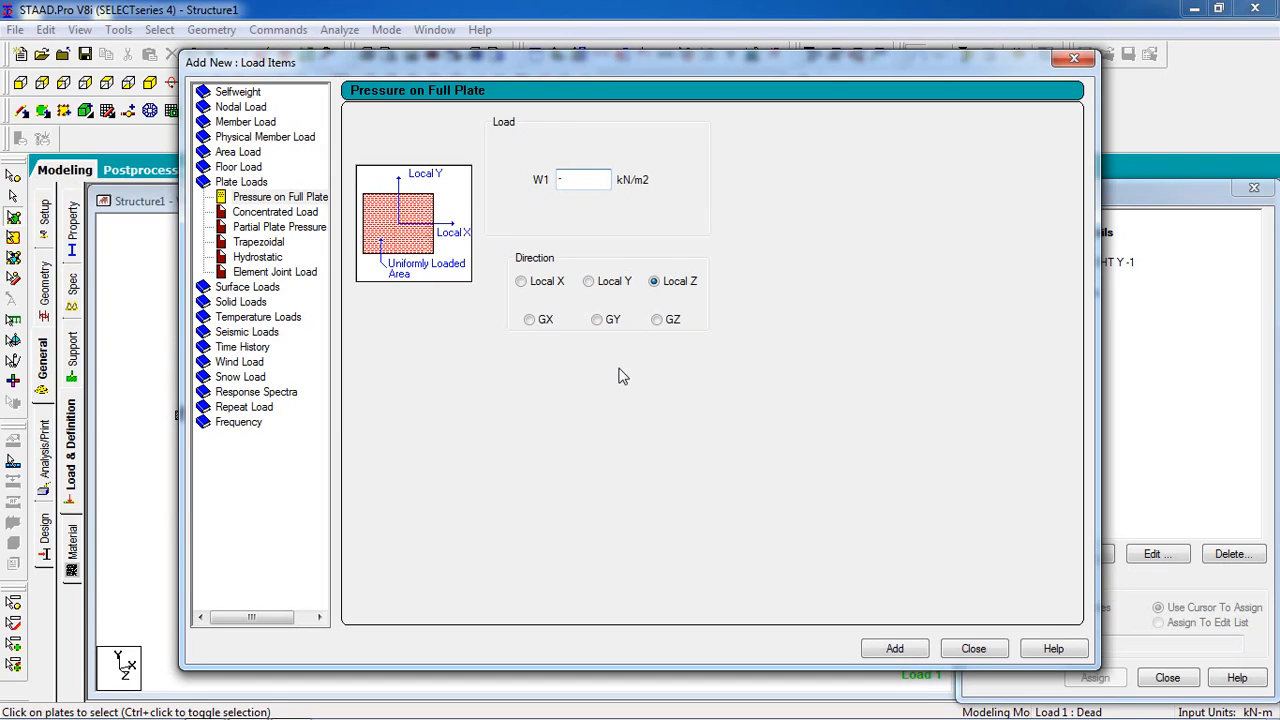
click(616, 325)
click(894, 648)
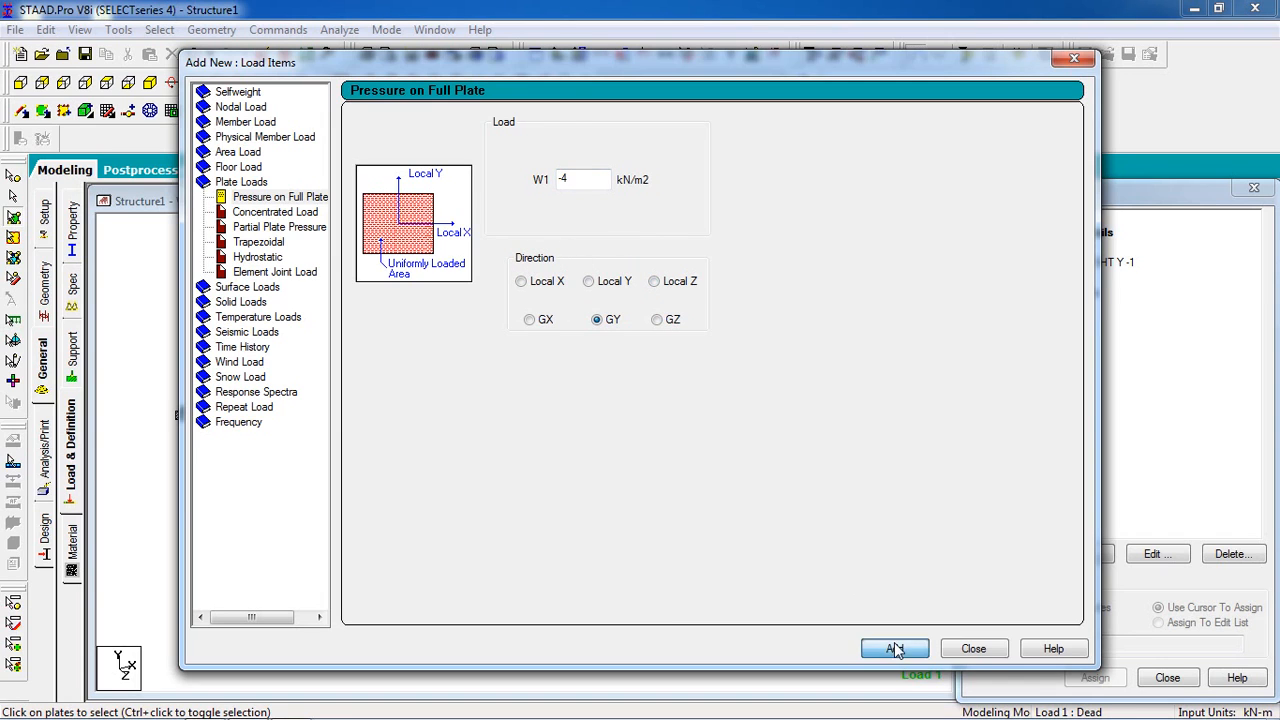
click(972, 648)
- Assign the Dead case's selfweight load to the whole view
click(1066, 264)
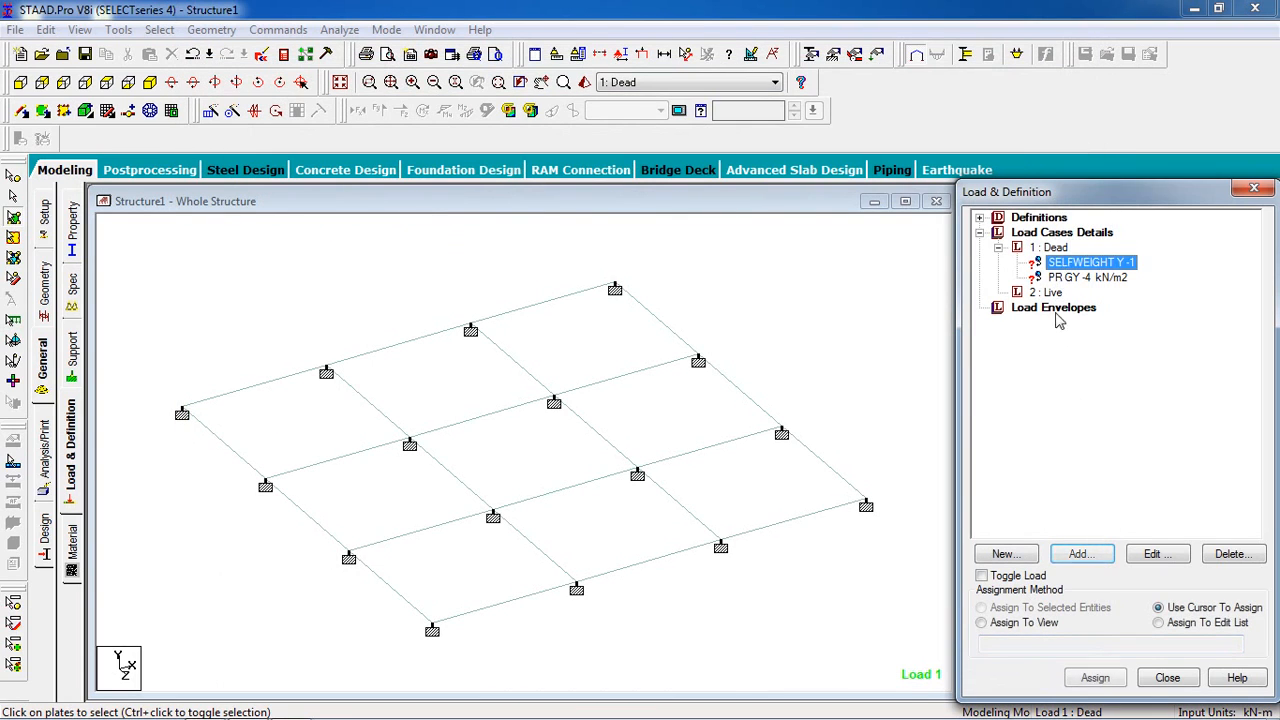
click(1022, 623)
click(1095, 678)
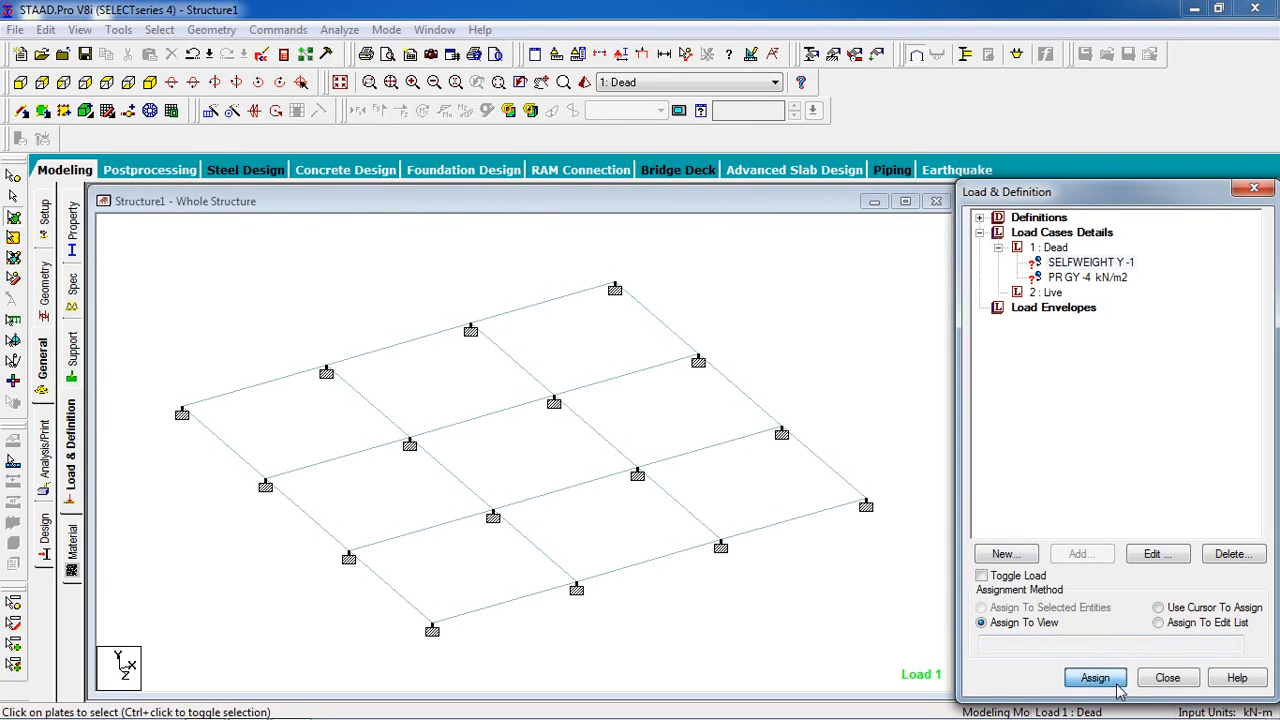
click(1148, 484)
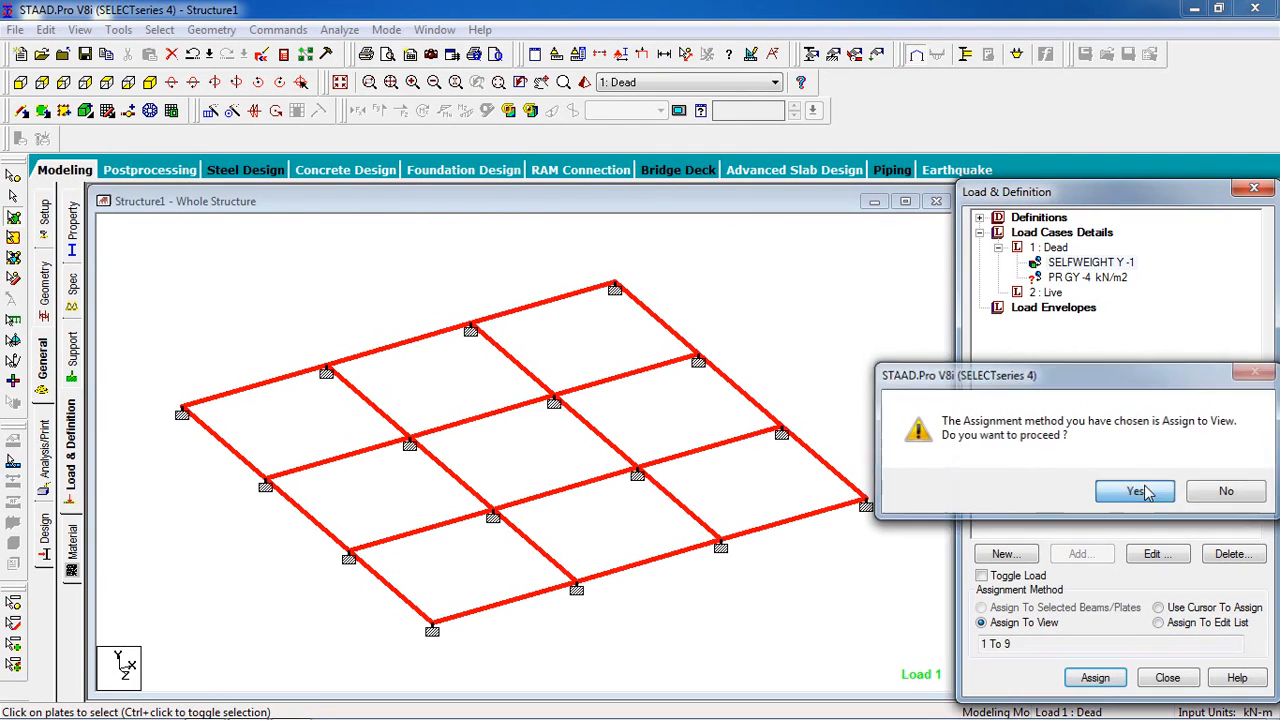
- Assign the Dead case's -4 kN/m2 plate pressure load to all plates, using assignment to selected plates
click(1098, 280)
click(795, 280)
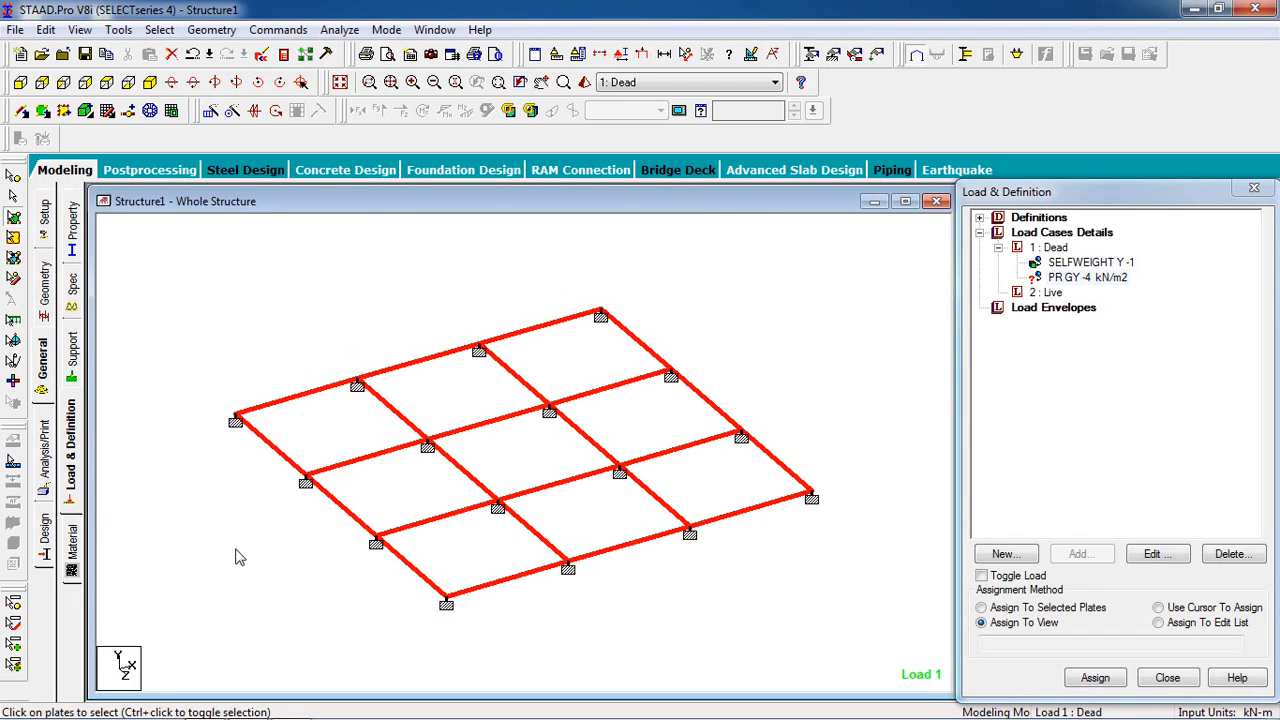
click(1005, 609)
click(1095, 677)
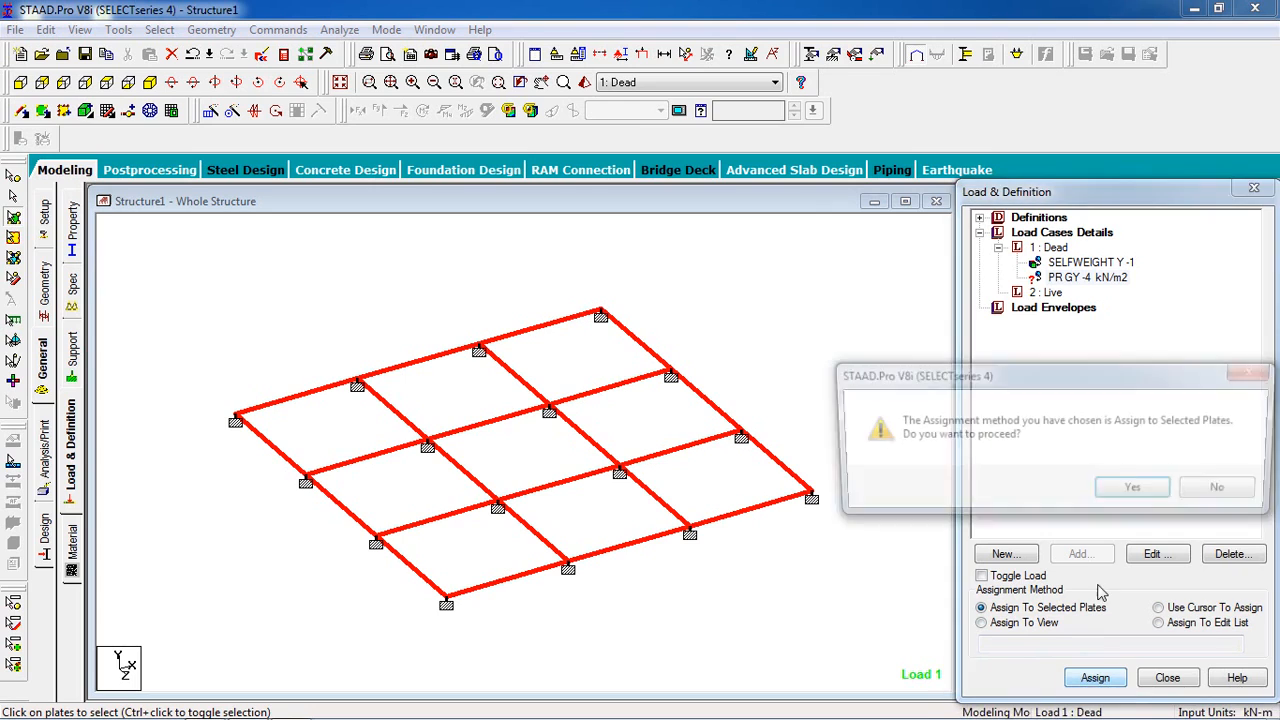
click(1127, 497)
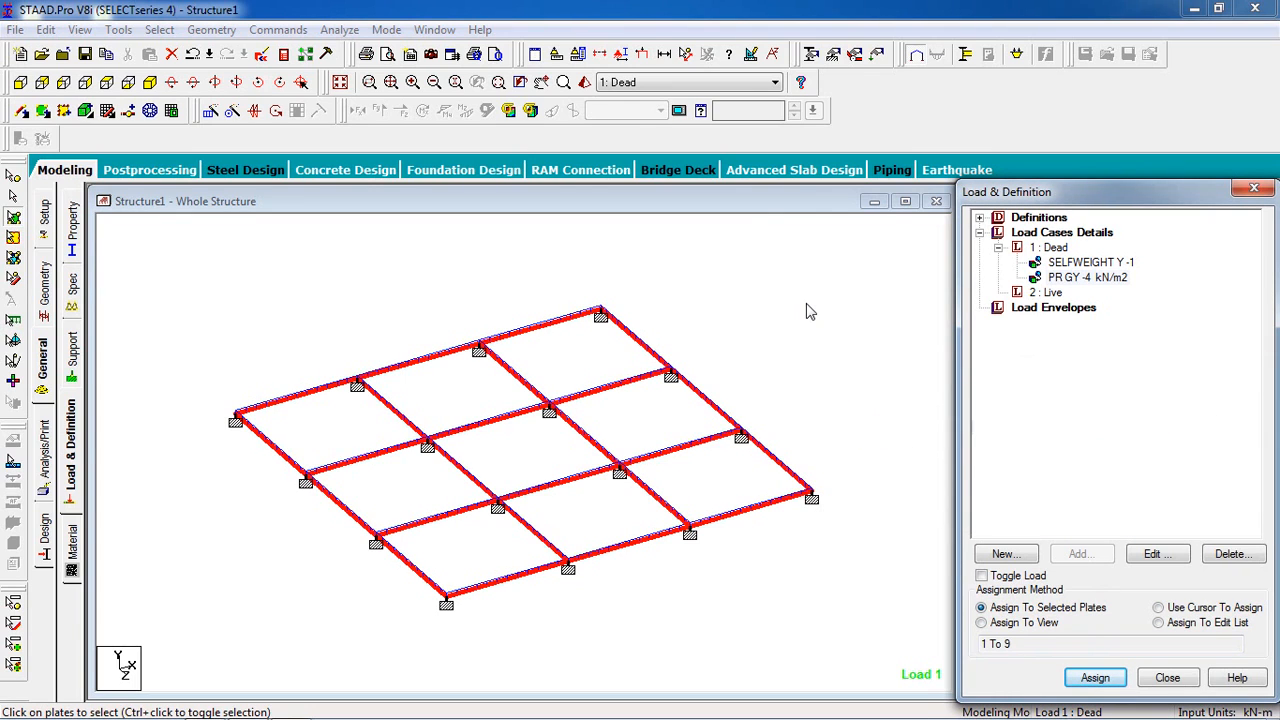
- Turn on the display of loads in the structure view and clear the plate selection
click(646, 61)
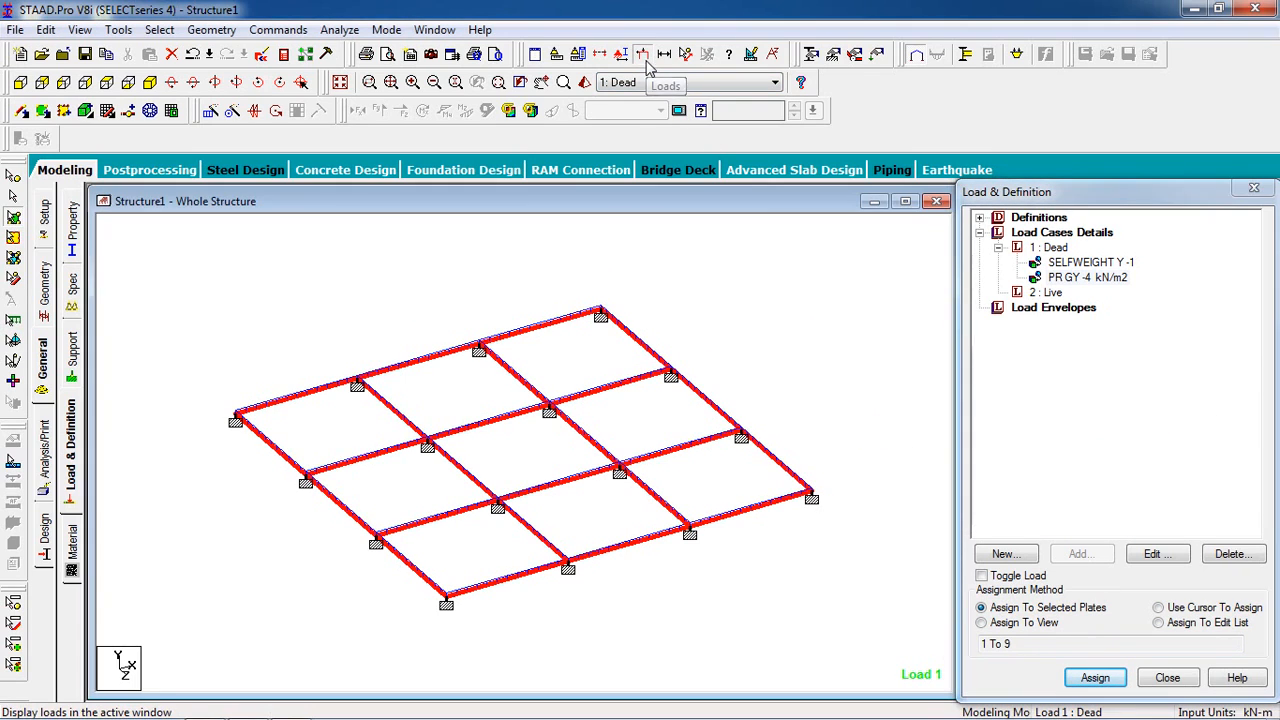
click(646, 64)
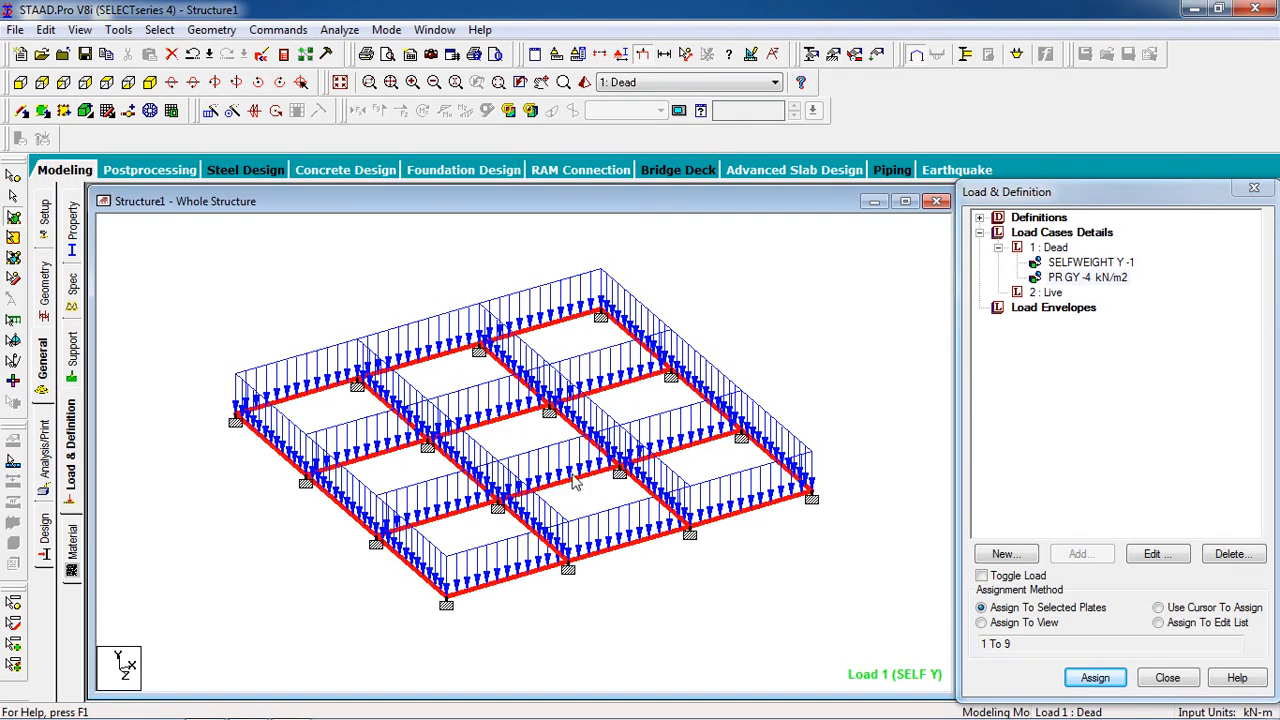
click(770, 330)
- Add a full-plate pressure load of -2 kN/m2 in the GY direction to the Live load case
click(1049, 292)
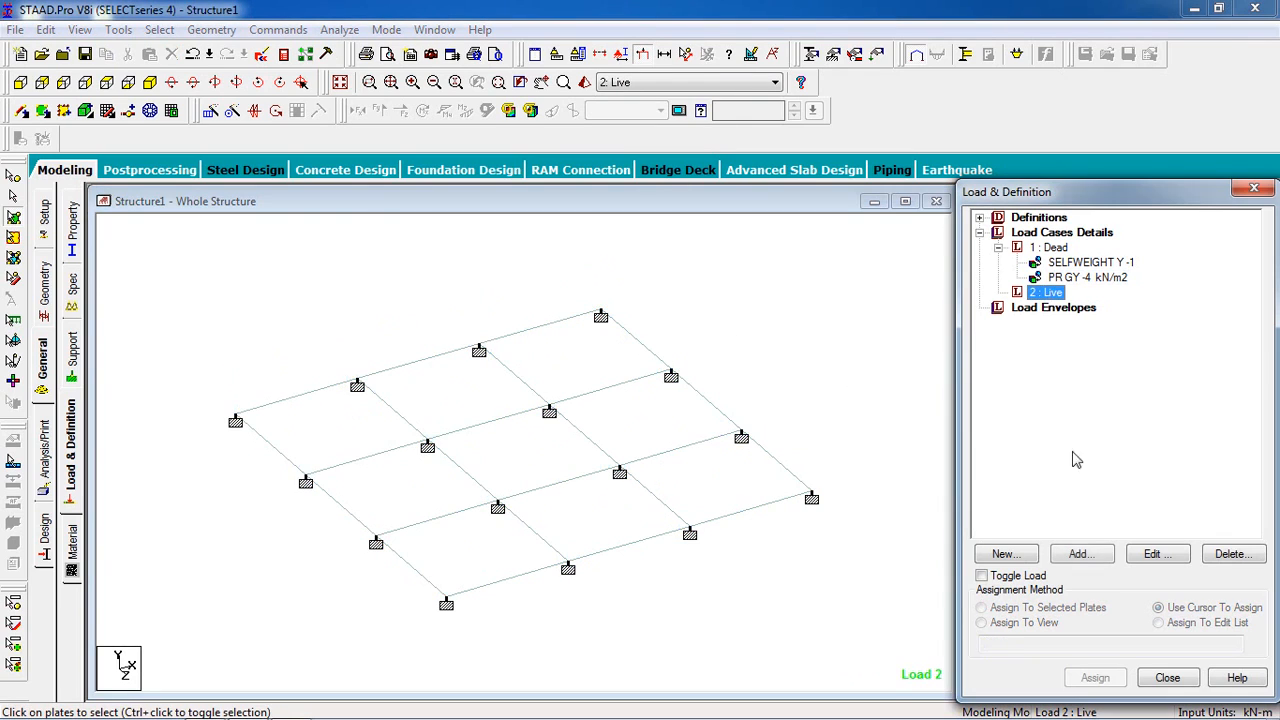
click(1082, 554)
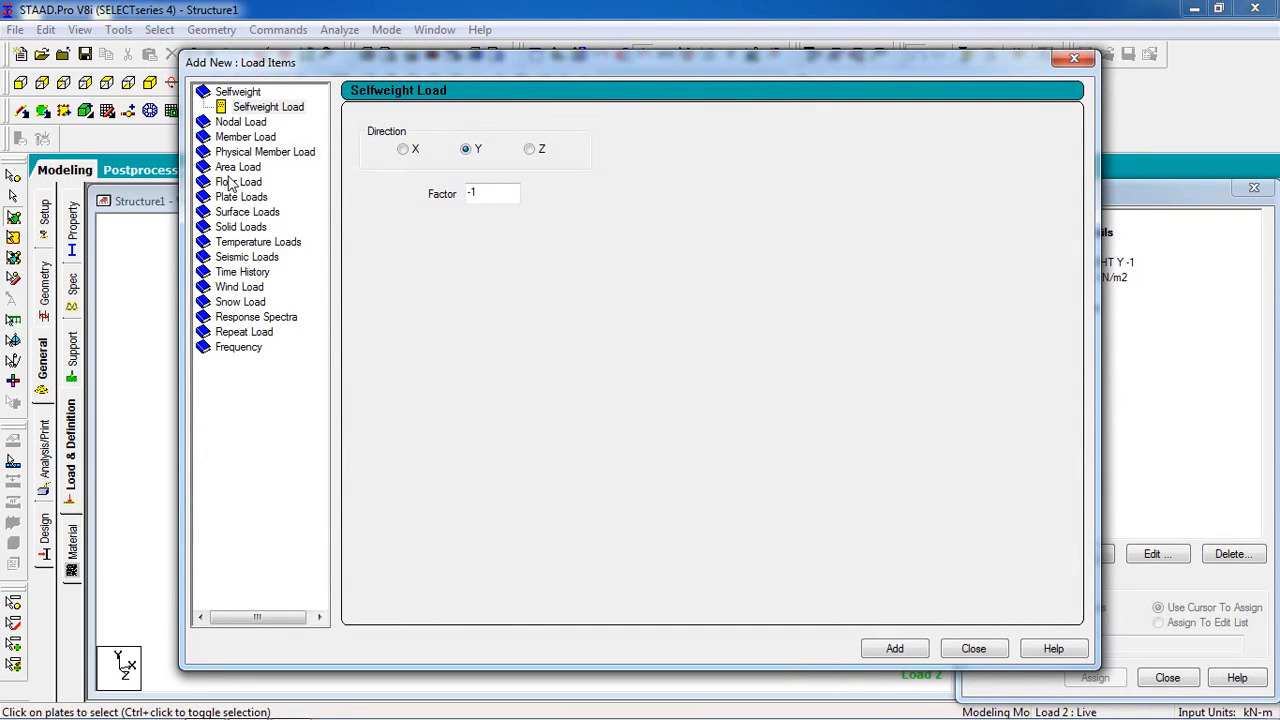
click(230, 198)
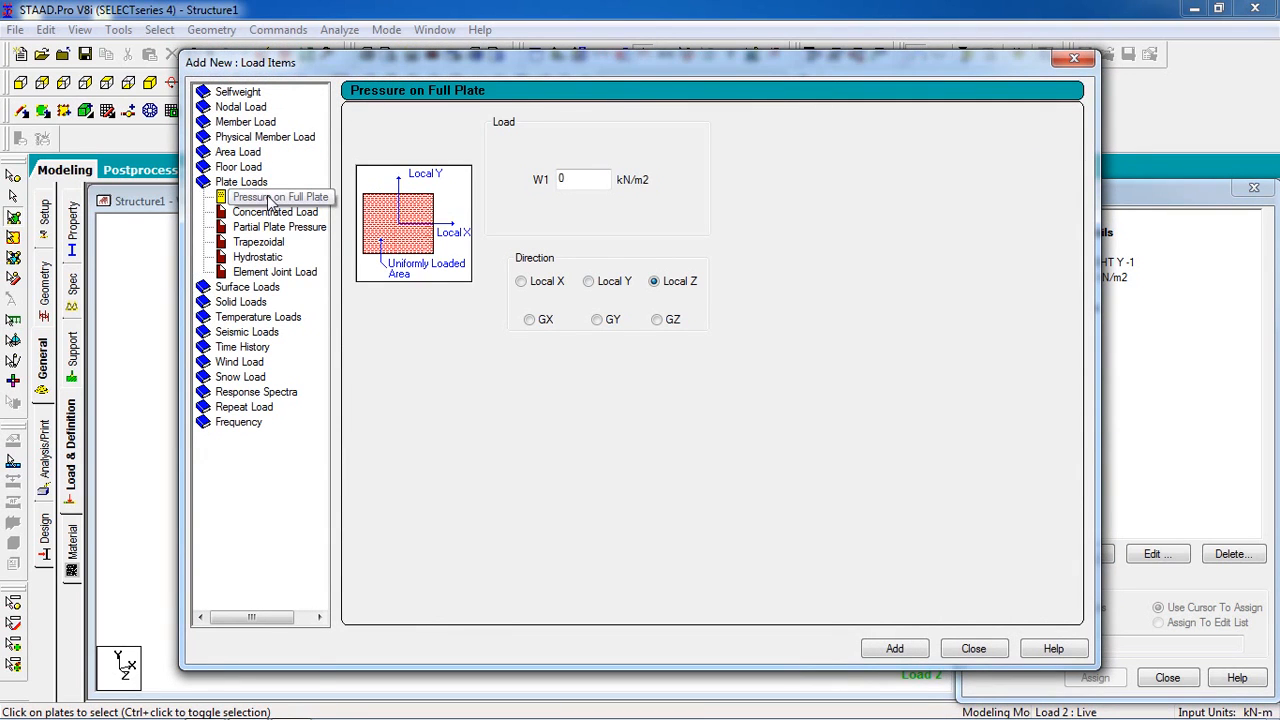
drag(573, 181, 453, 224)
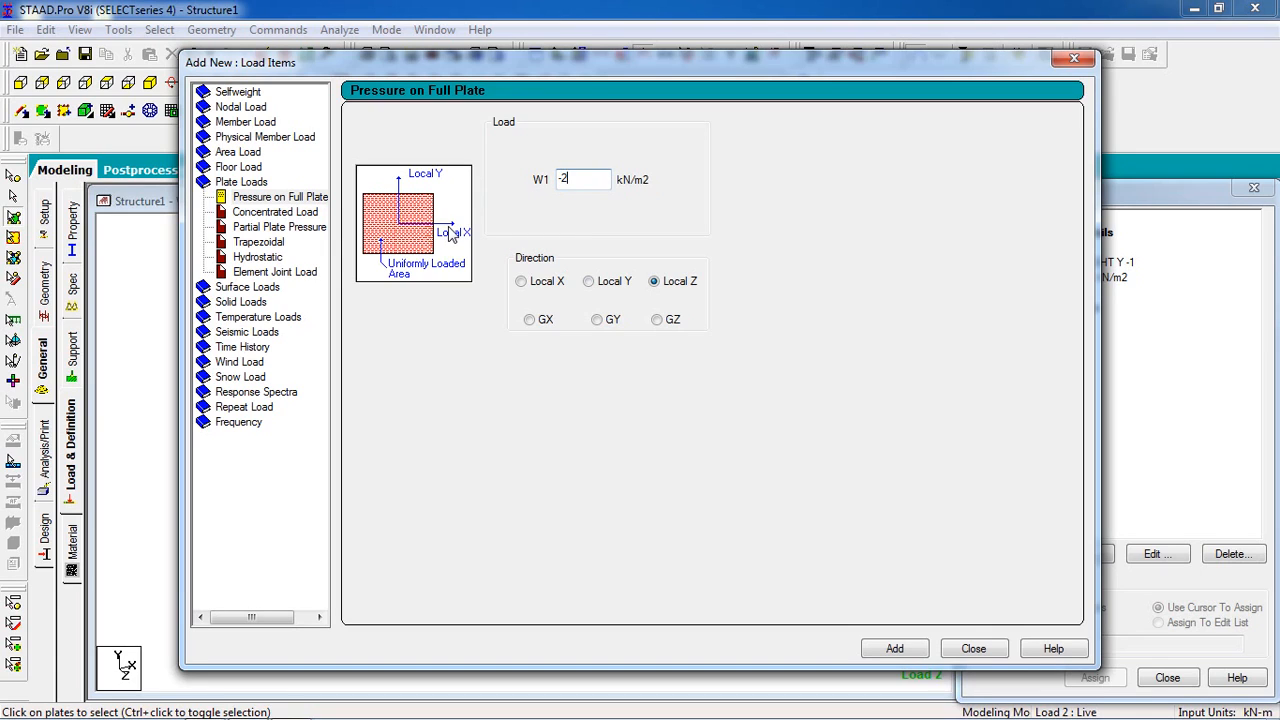
click(597, 319)
click(896, 650)
click(951, 651)
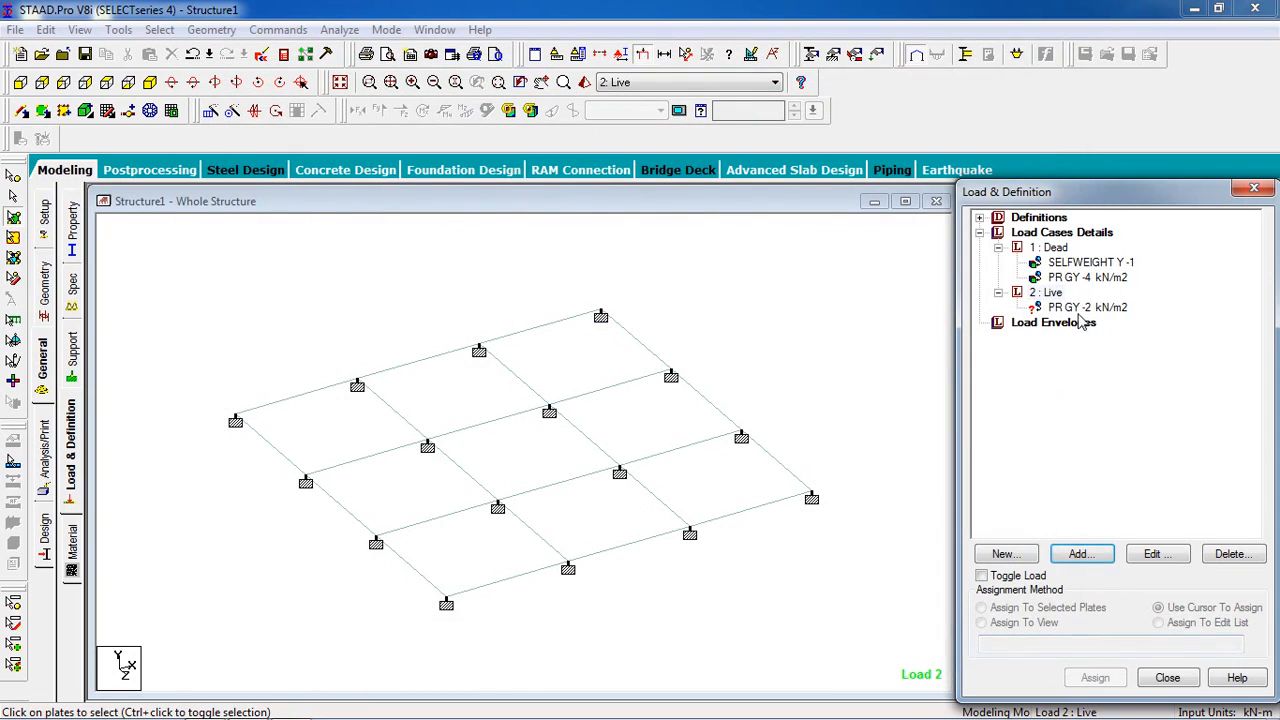
- Select all plates of the slab and assign the Live case's pressure load to the selected plates
drag(896, 260, 220, 640)
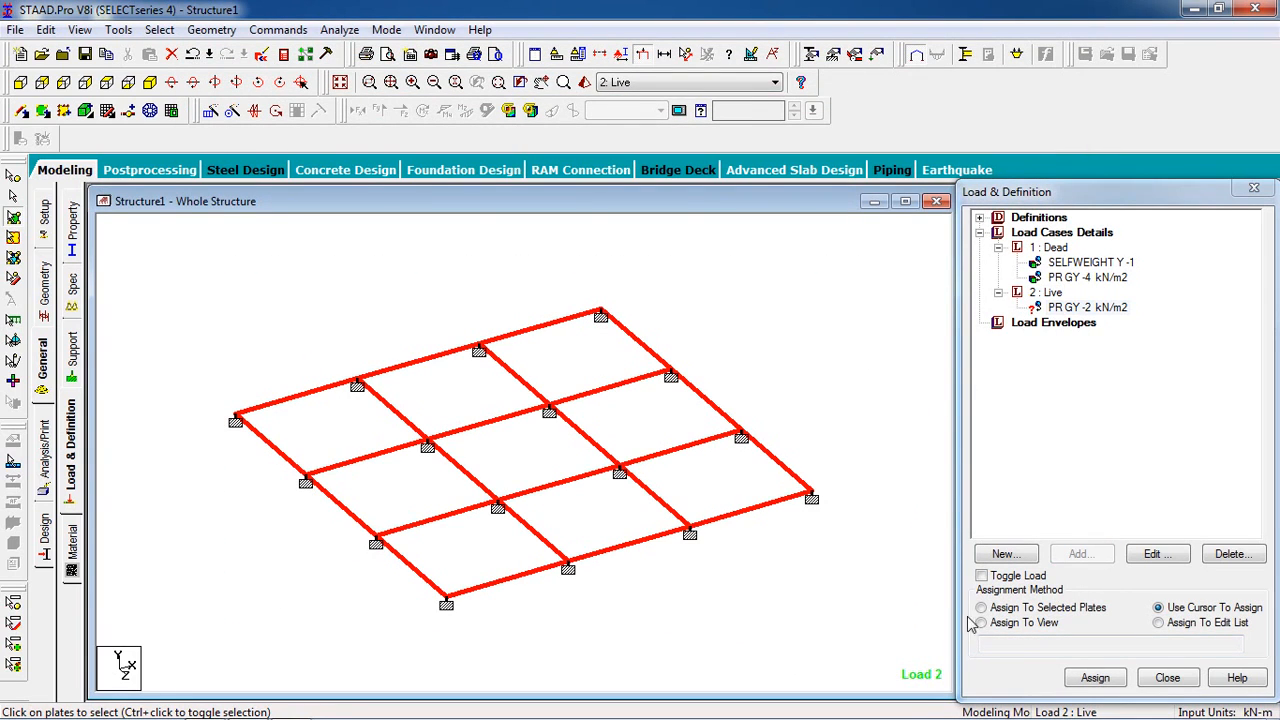
click(981, 608)
click(1095, 678)
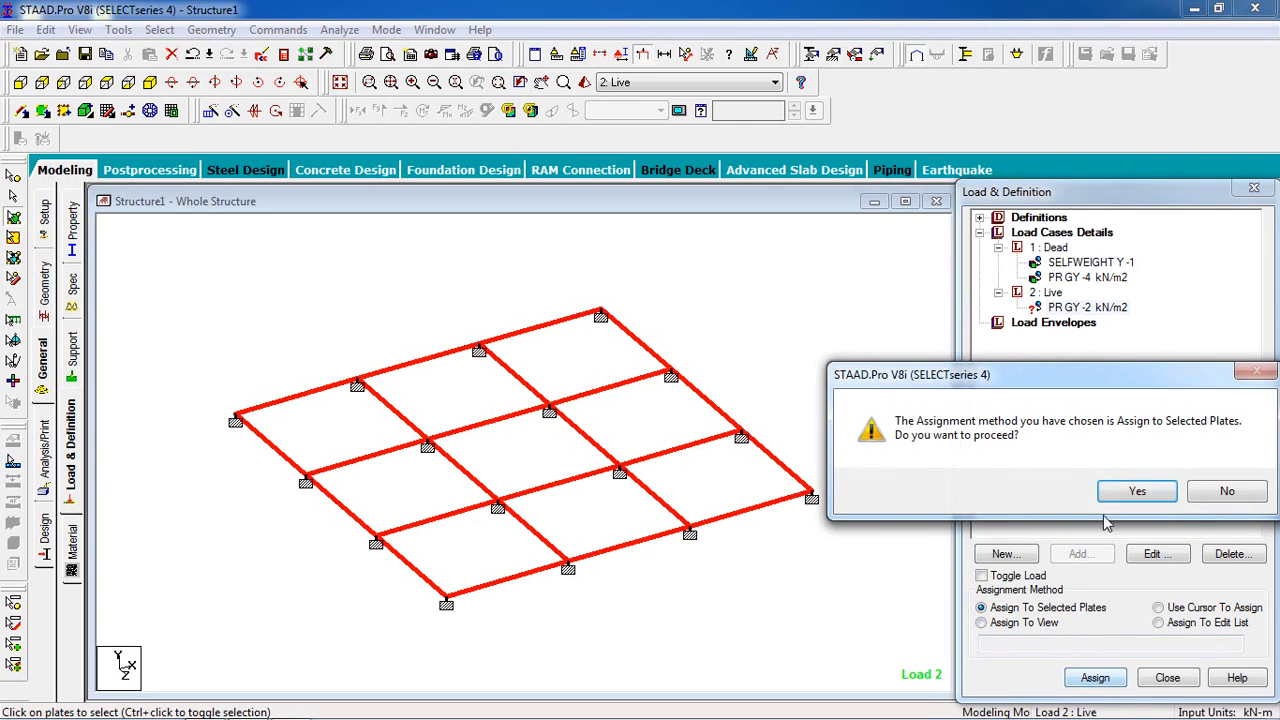
click(1135, 492)
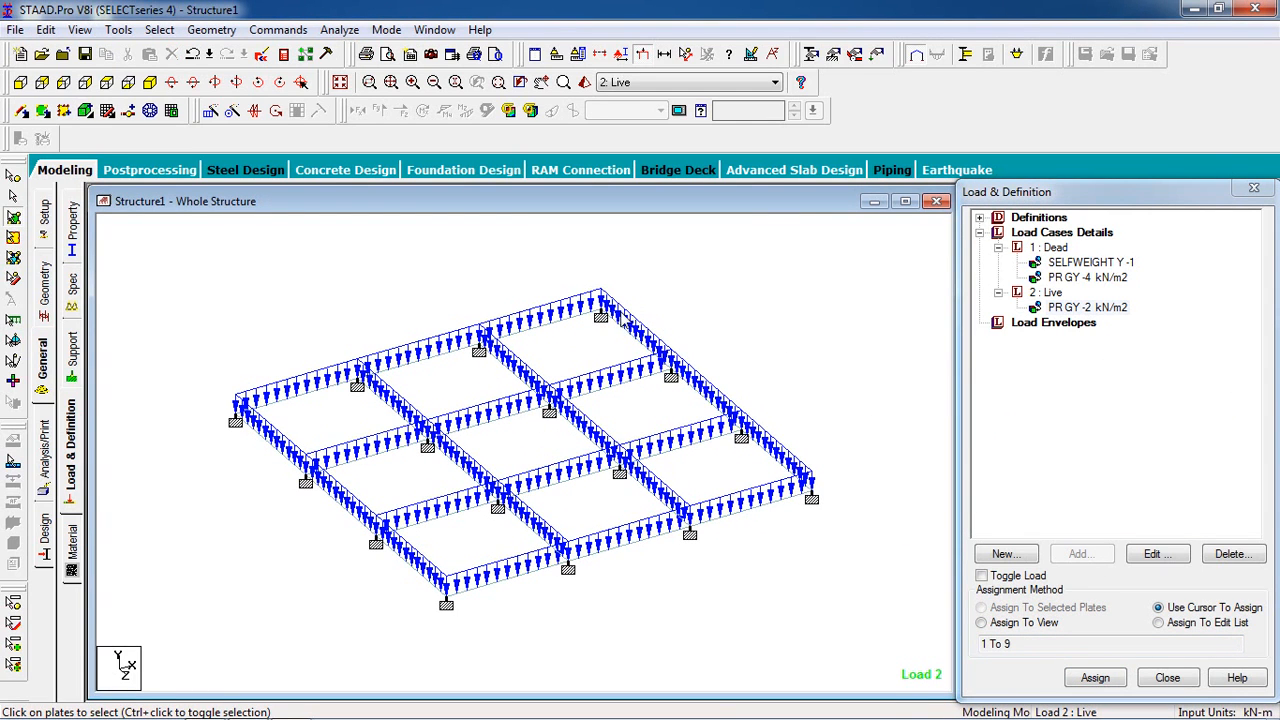
- Open the concrete design settings and set the current design code to BS 8007
click(42, 542)
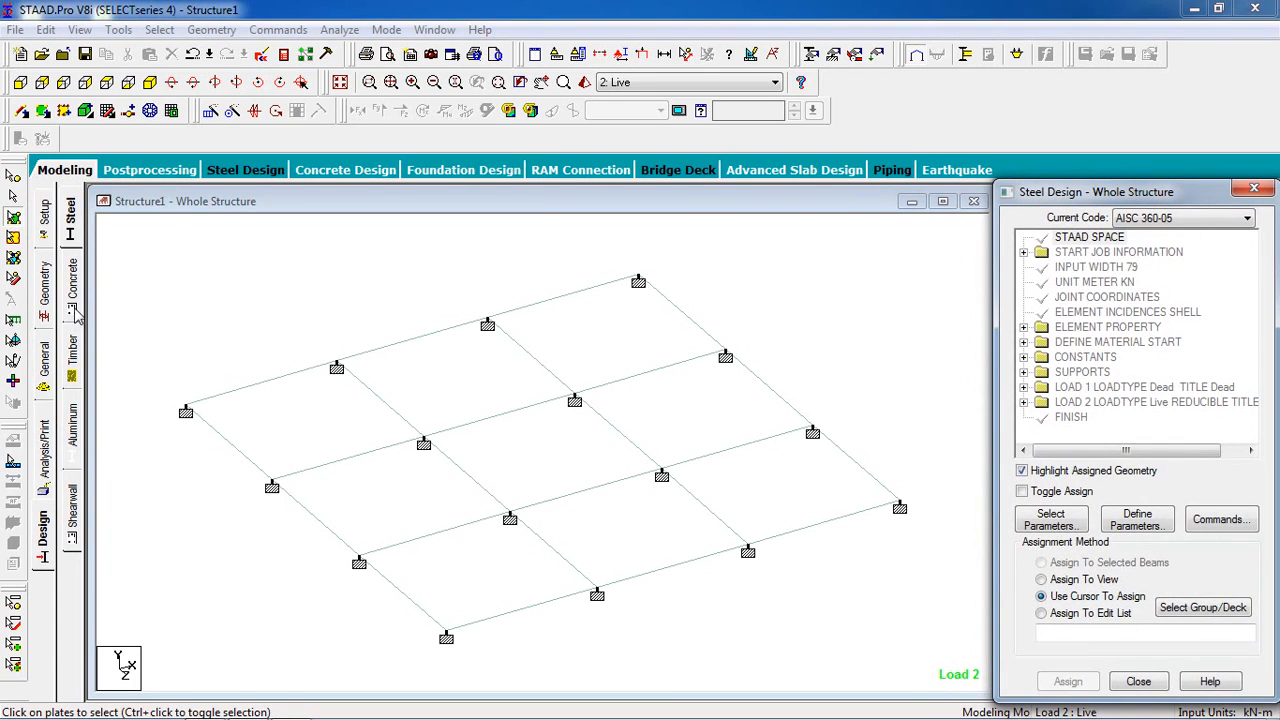
click(76, 310)
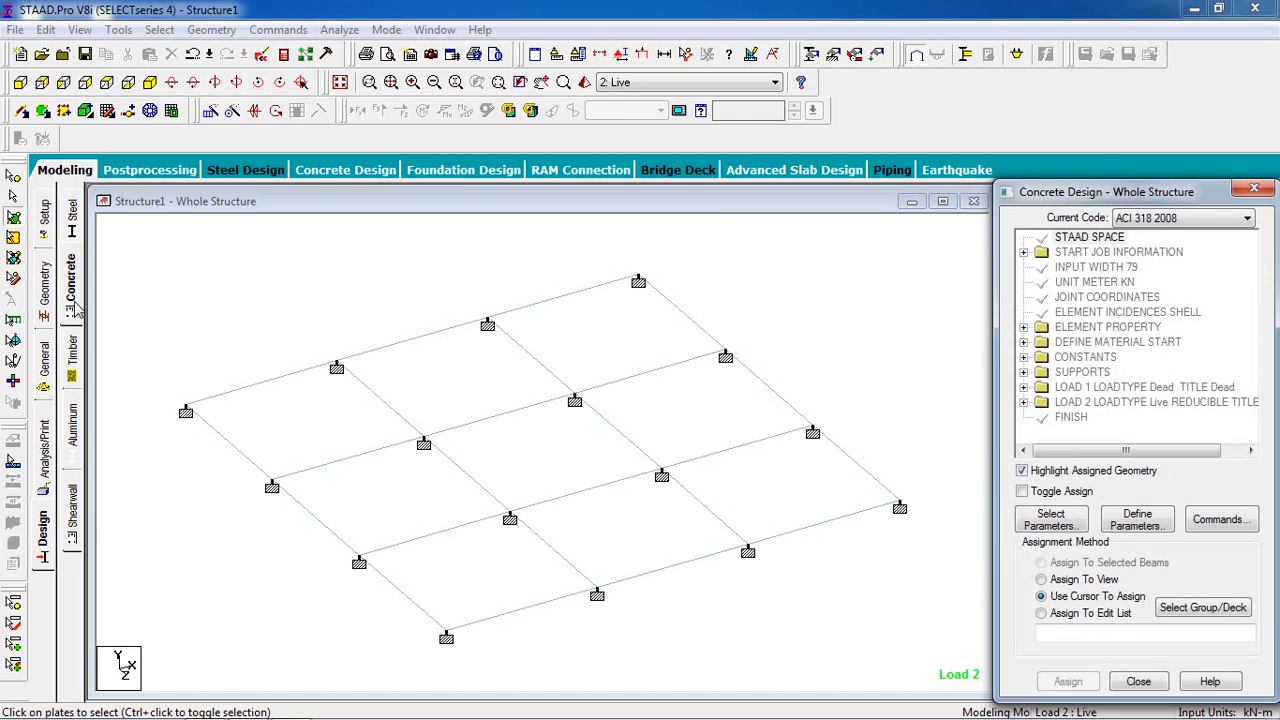
click(1148, 220)
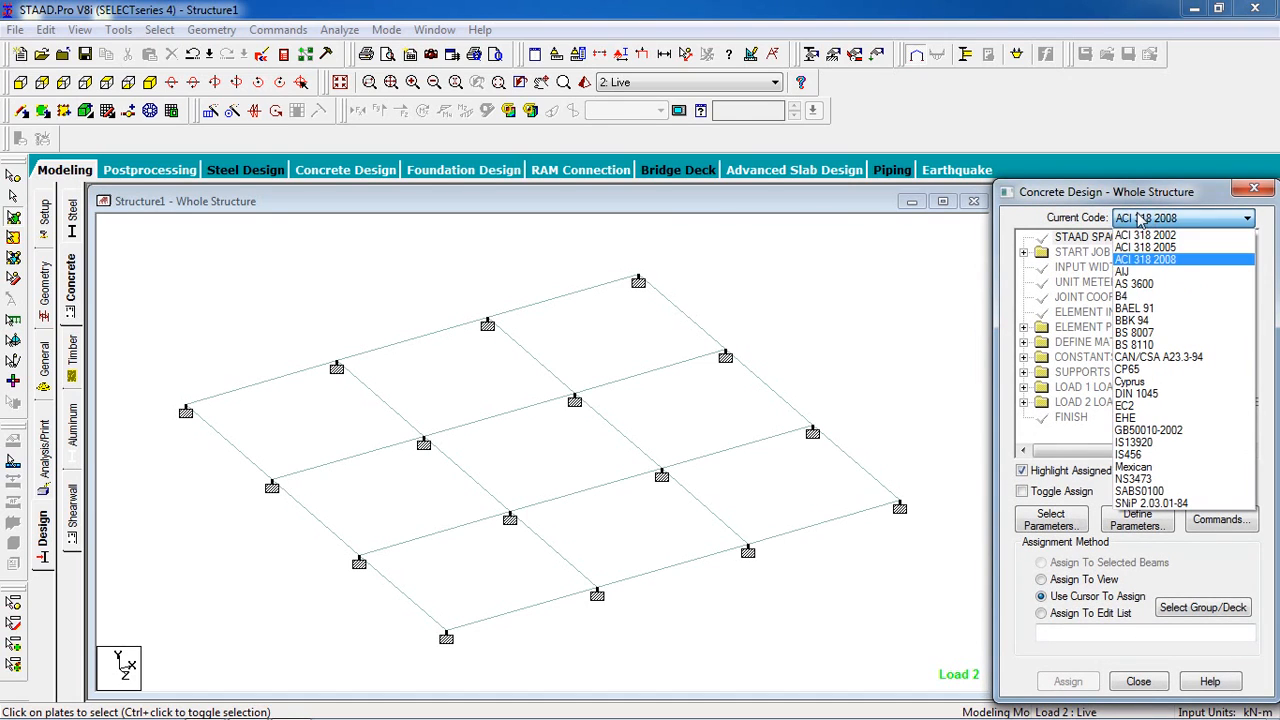
click(1155, 336)
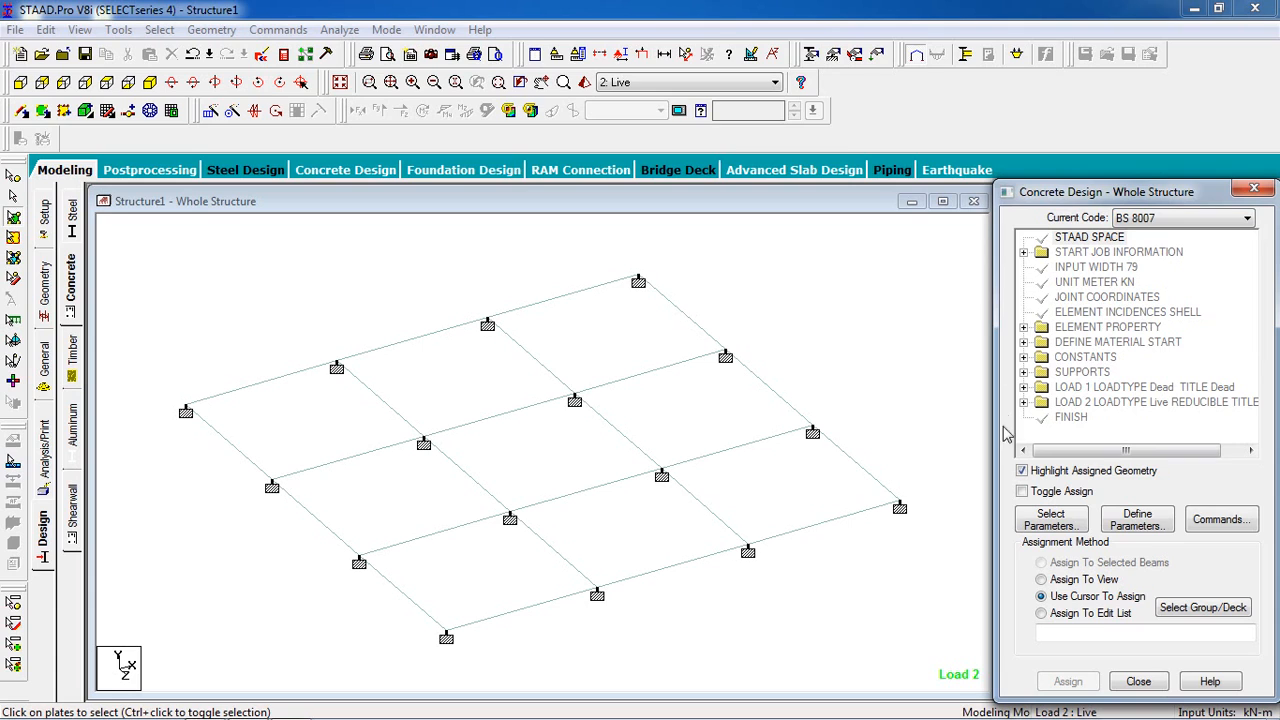
- Limit the selected concrete design parameters to Clear, Fc and Fymain
click(1050, 520)
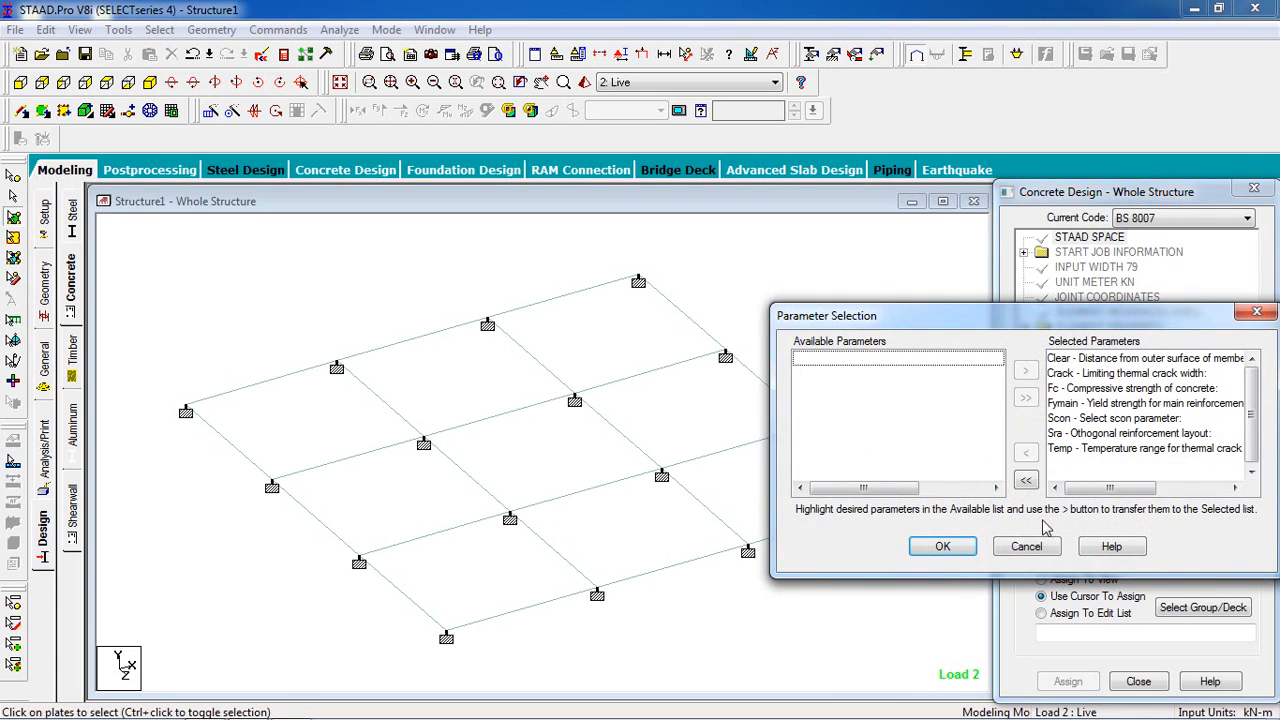
click(1032, 486)
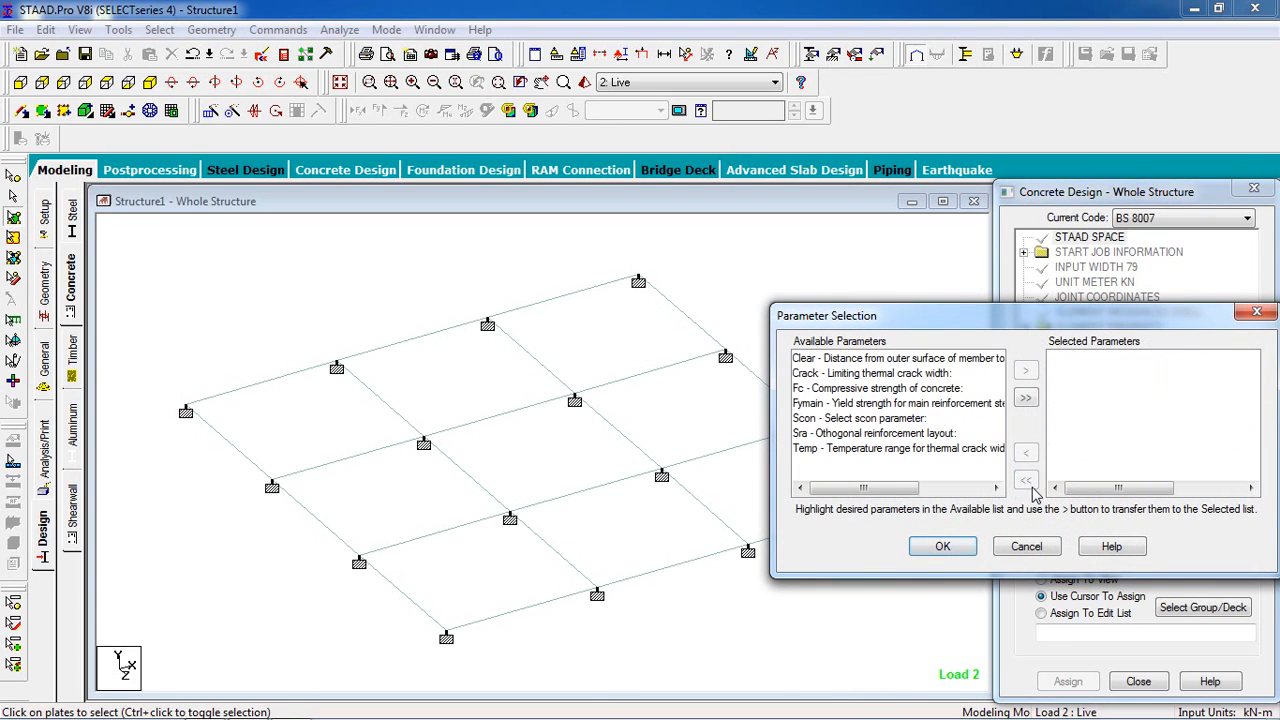
click(943, 359)
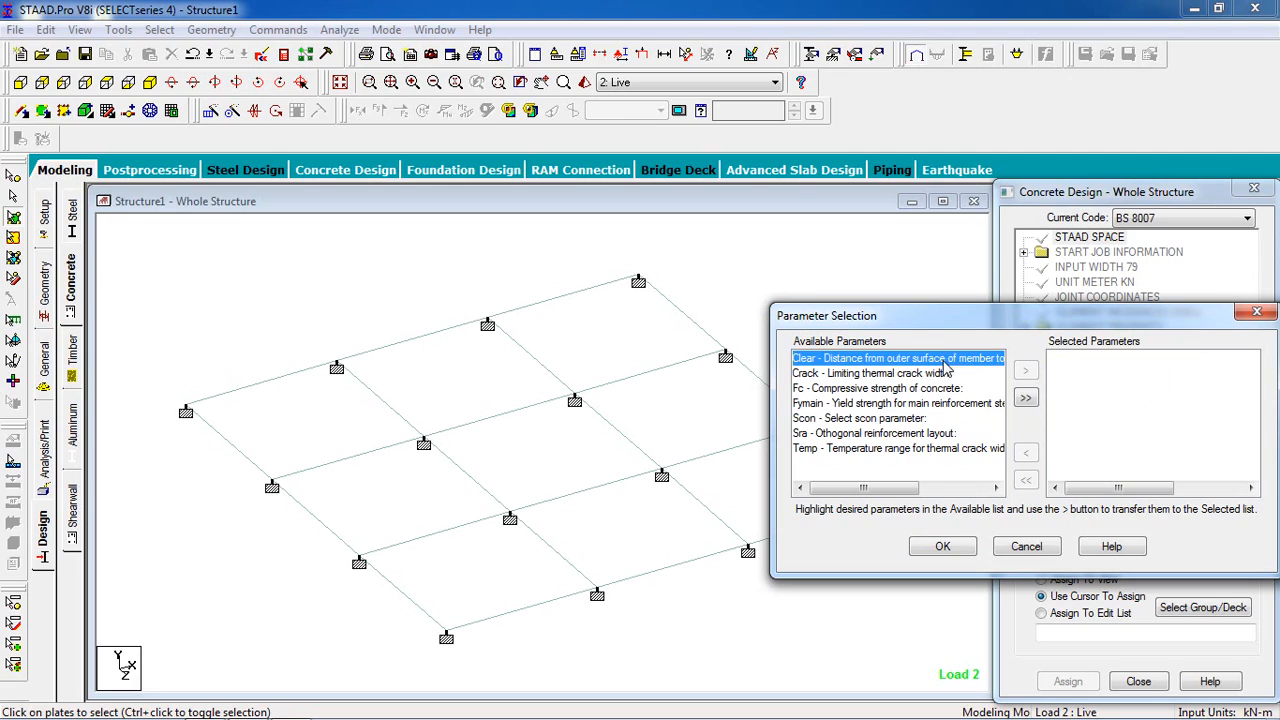
click(1025, 371)
click(937, 374)
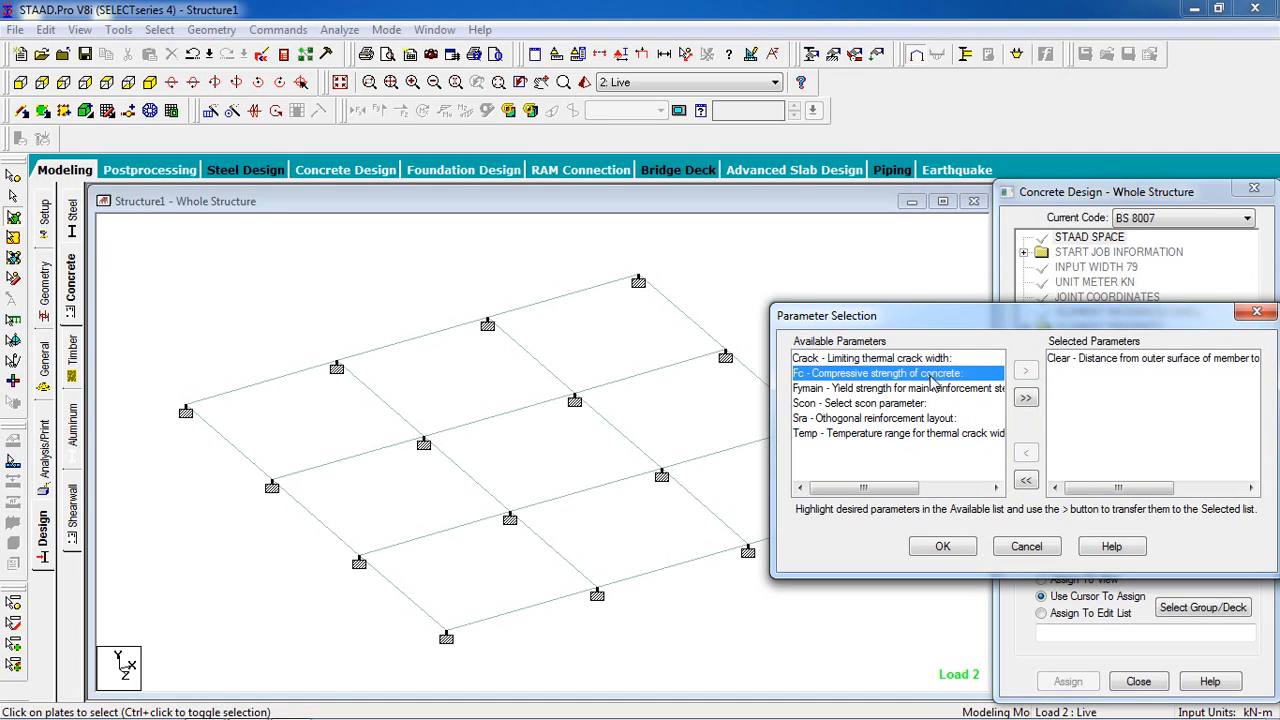
click(1025, 371)
click(924, 375)
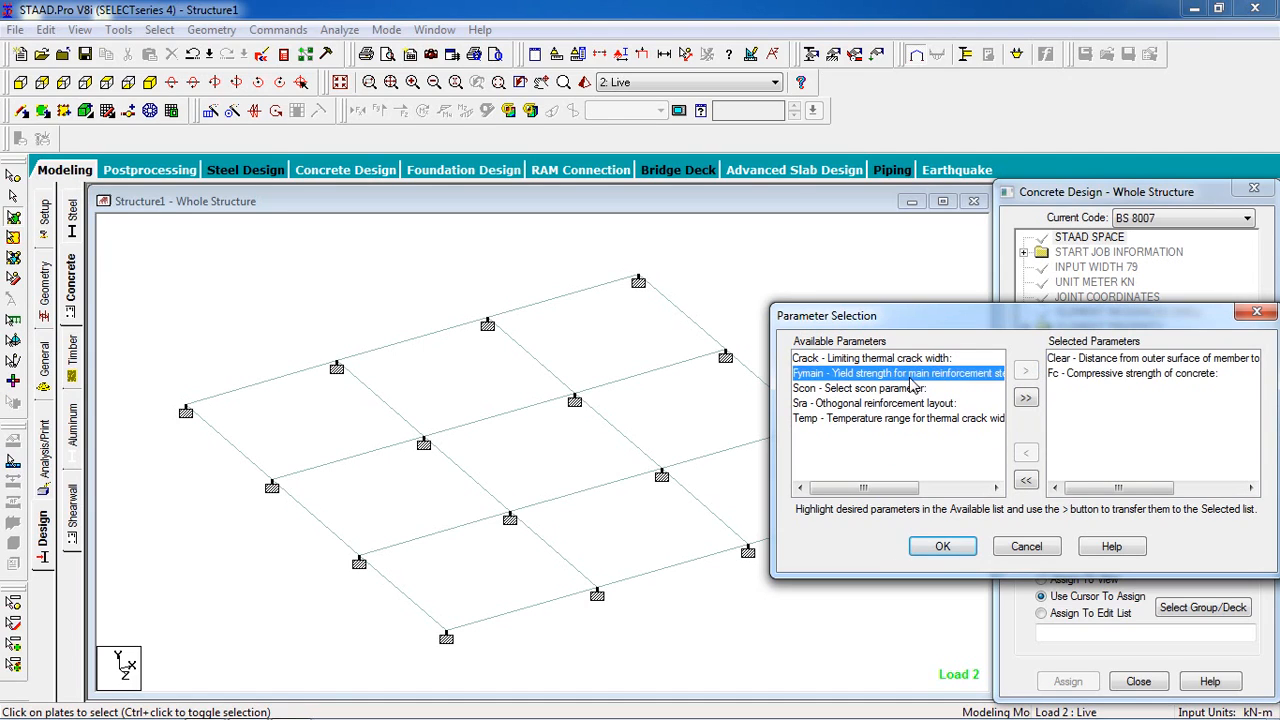
click(1027, 374)
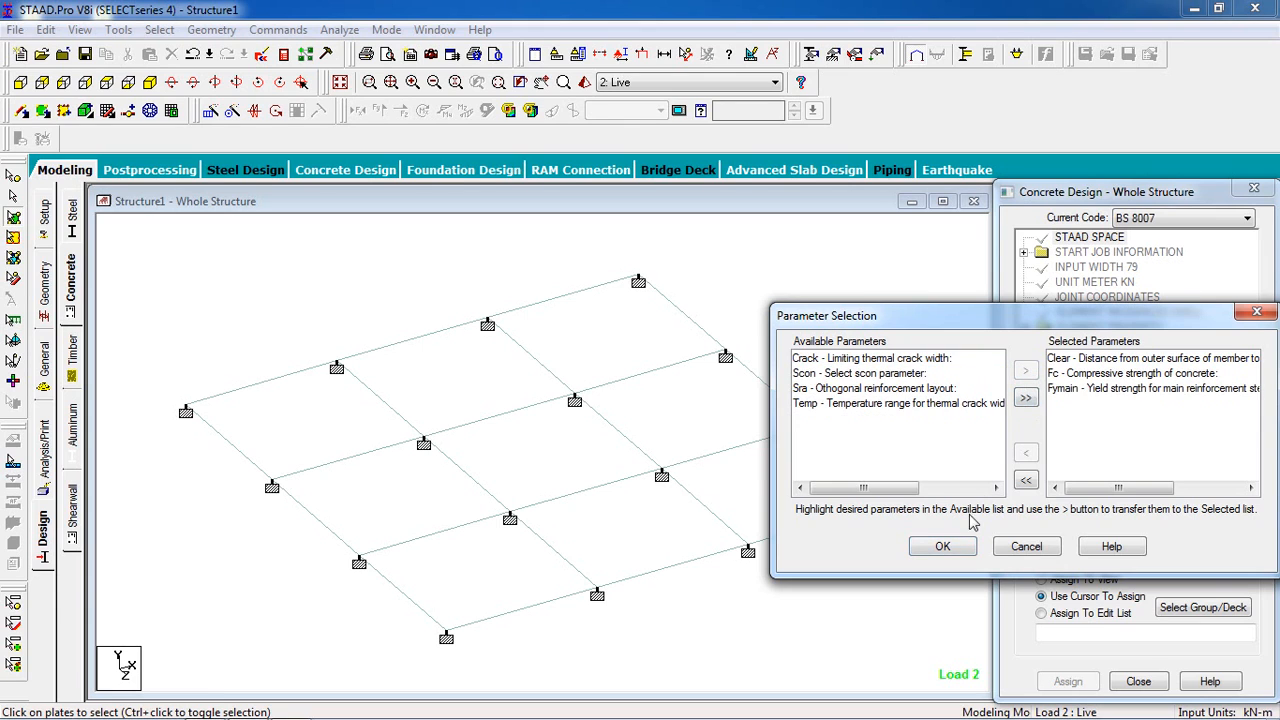
click(945, 545)
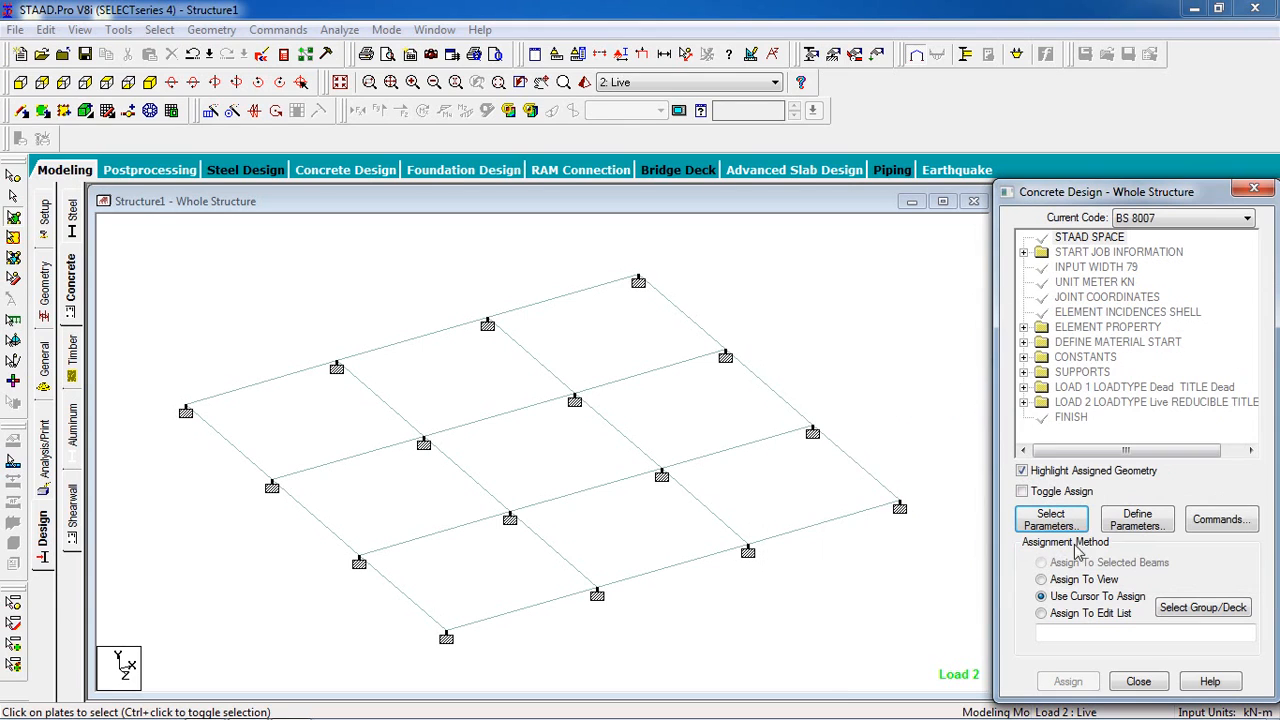
- Define the CLEAR design parameter with a distance to the main reinforcement of 0.025 m and add it
click(1131, 524)
click(691, 310)
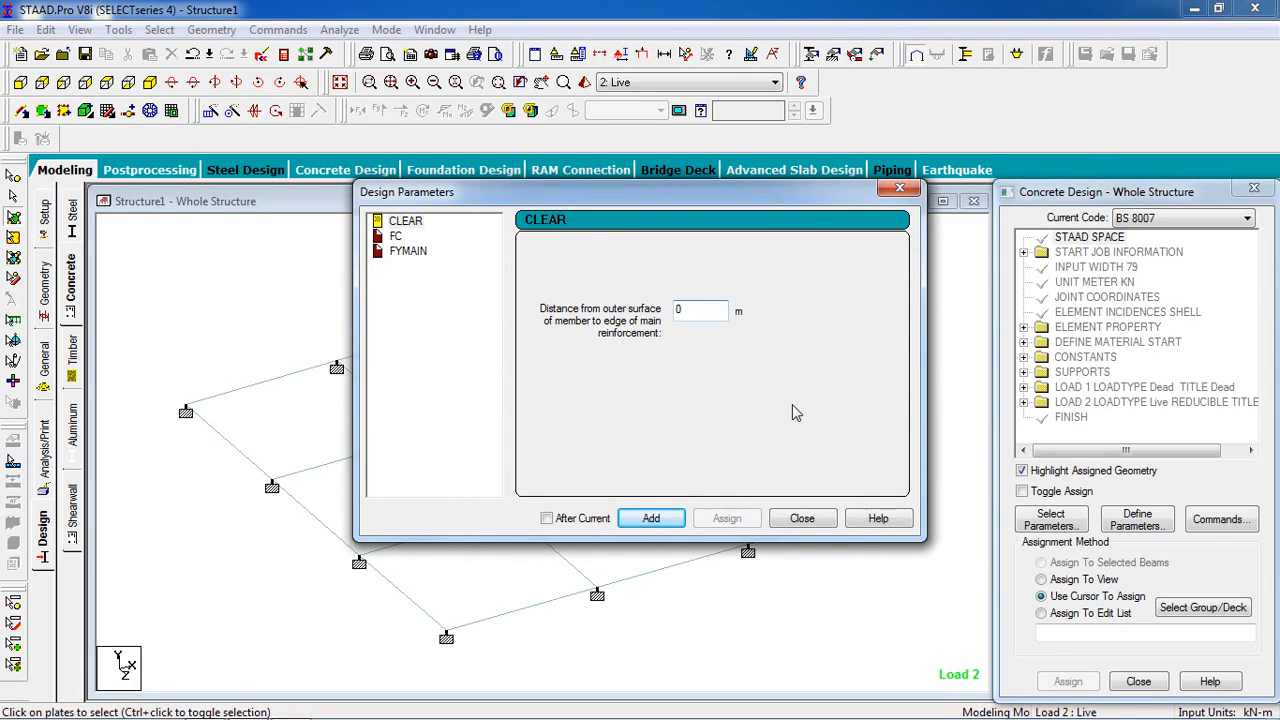
text(.025)
click(652, 518)
- Define the FC design parameter with a concrete compressive strength of 20000 kN/m2 and add it
click(396, 236)
click(714, 320)
drag(714, 320, 540, 316)
text(20000)
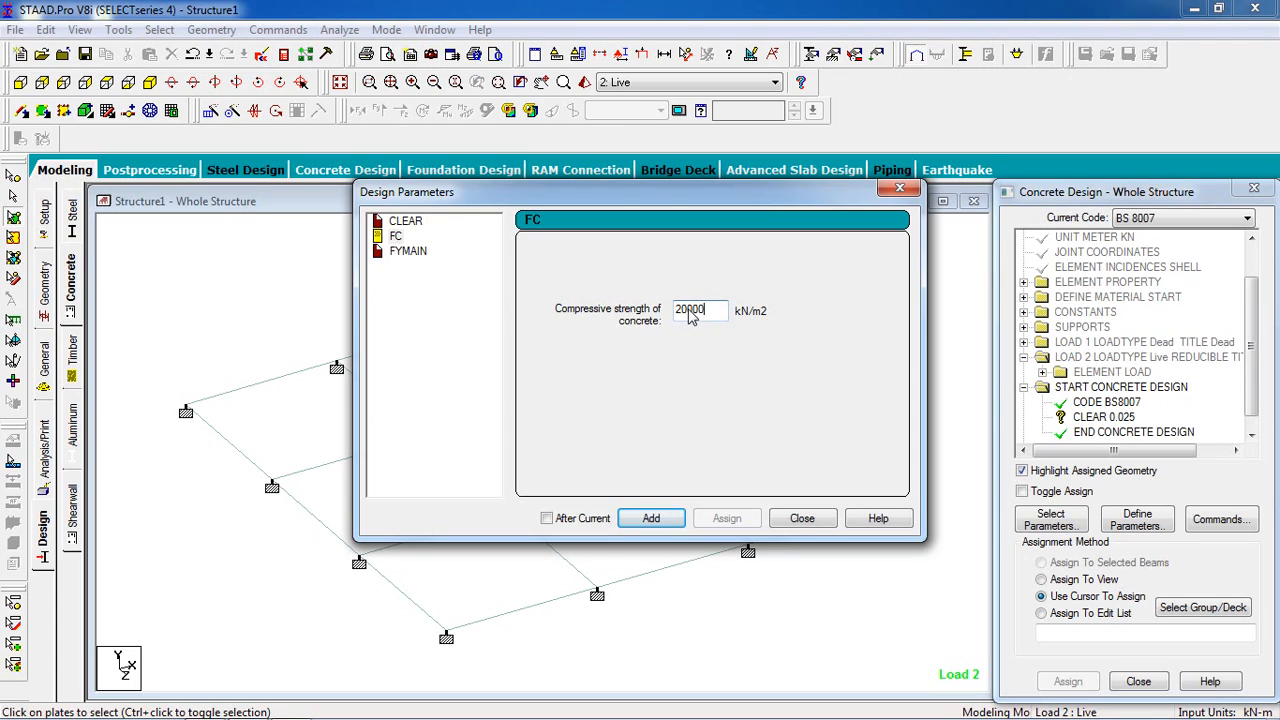
click(651, 518)
- Add the FYMAIN design parameter with a main steel yield strength of 415000 kN/m2 and finish defining parameters
click(425, 251)
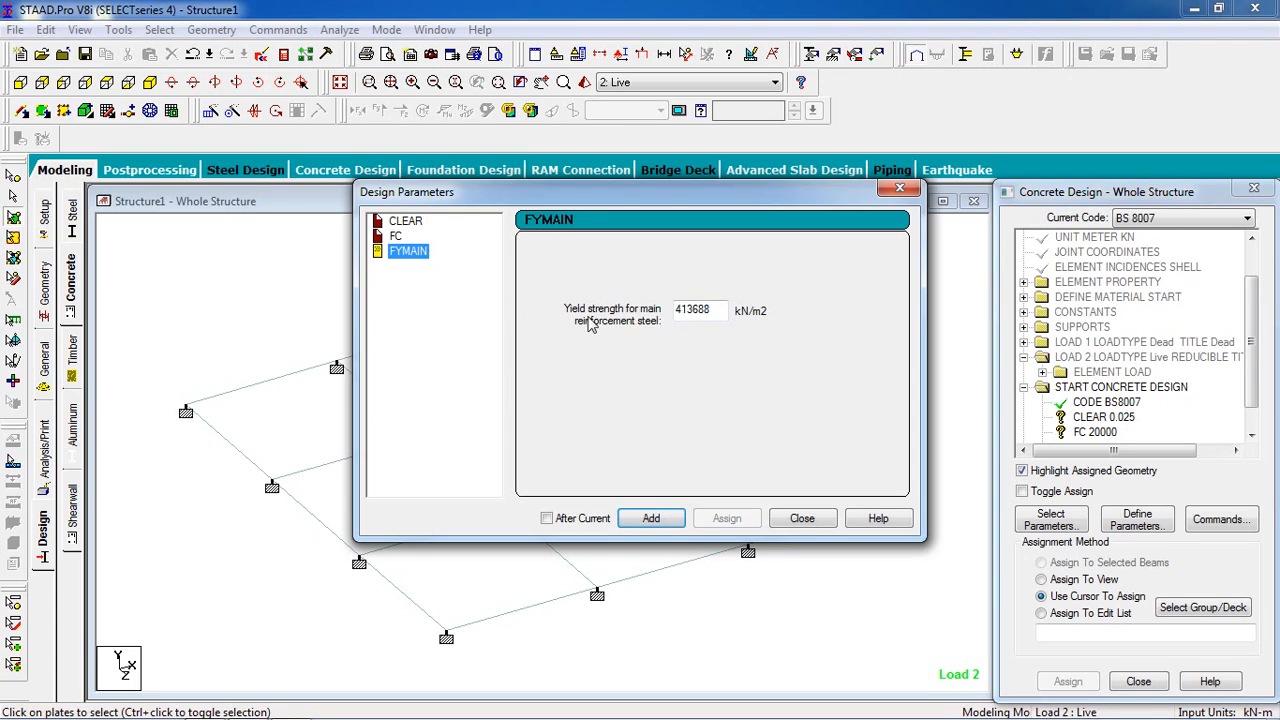
drag(720, 316, 592, 337)
text(415000)
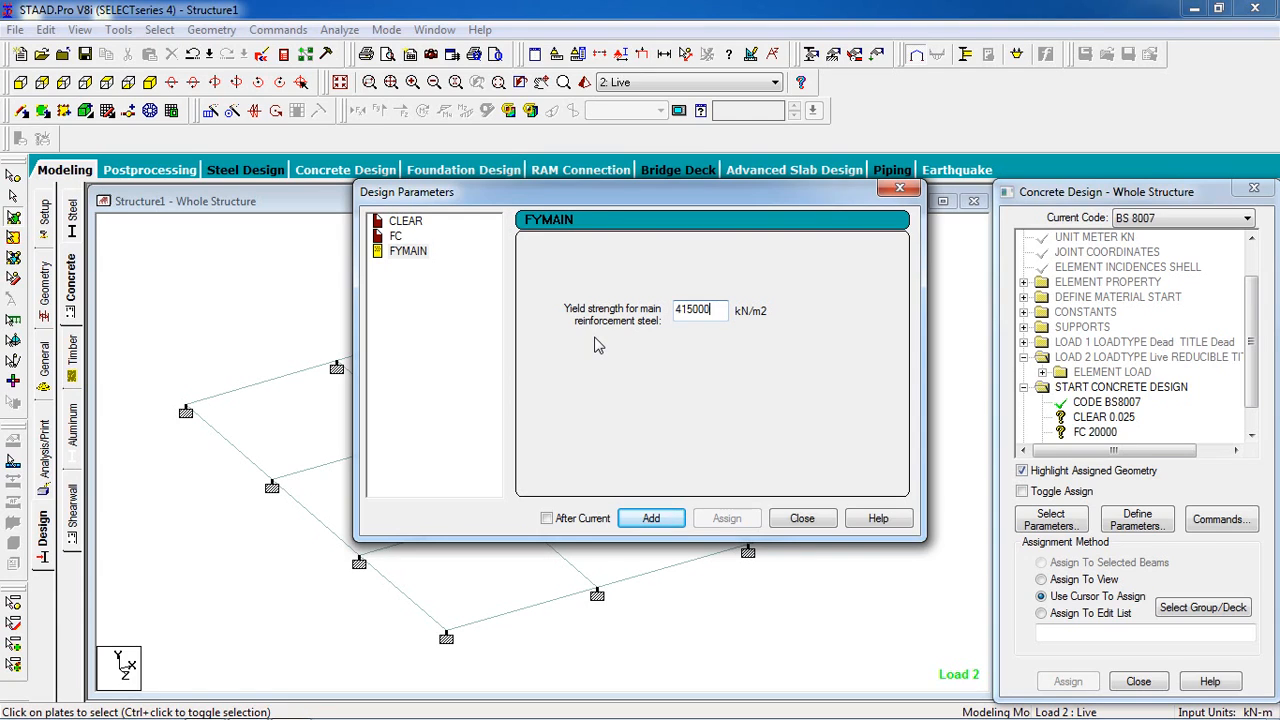
click(651, 518)
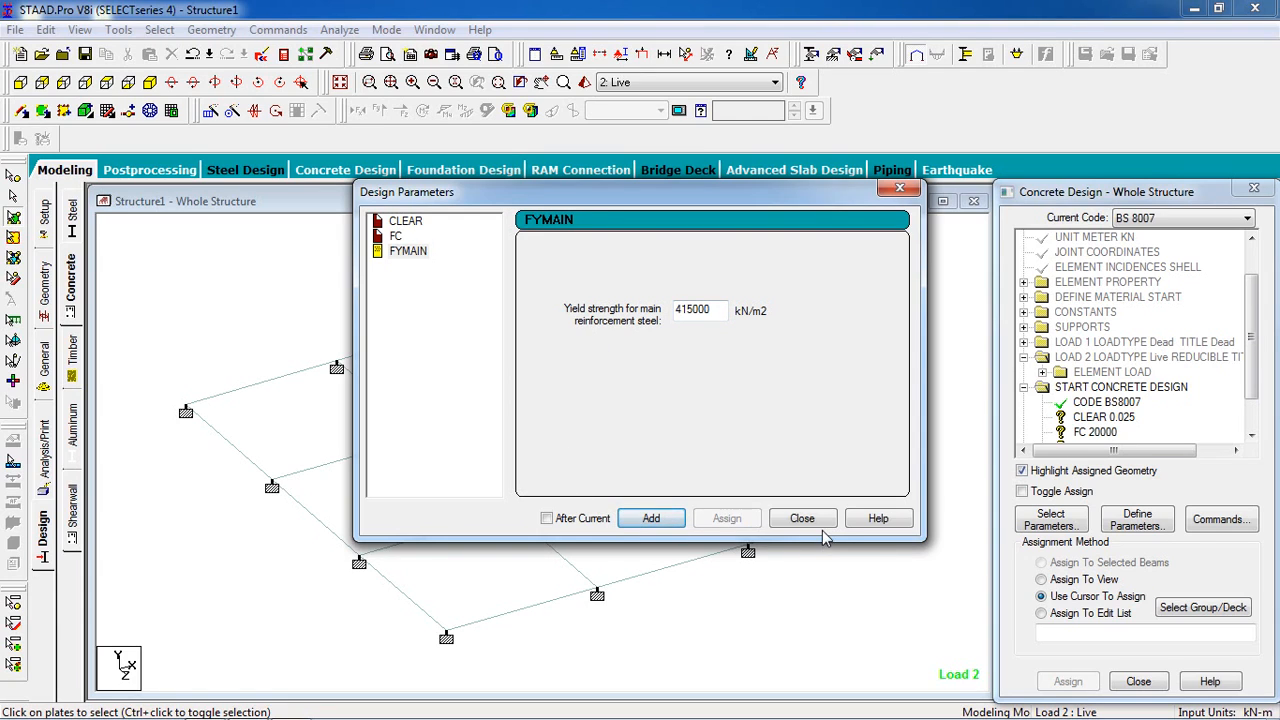
click(814, 526)
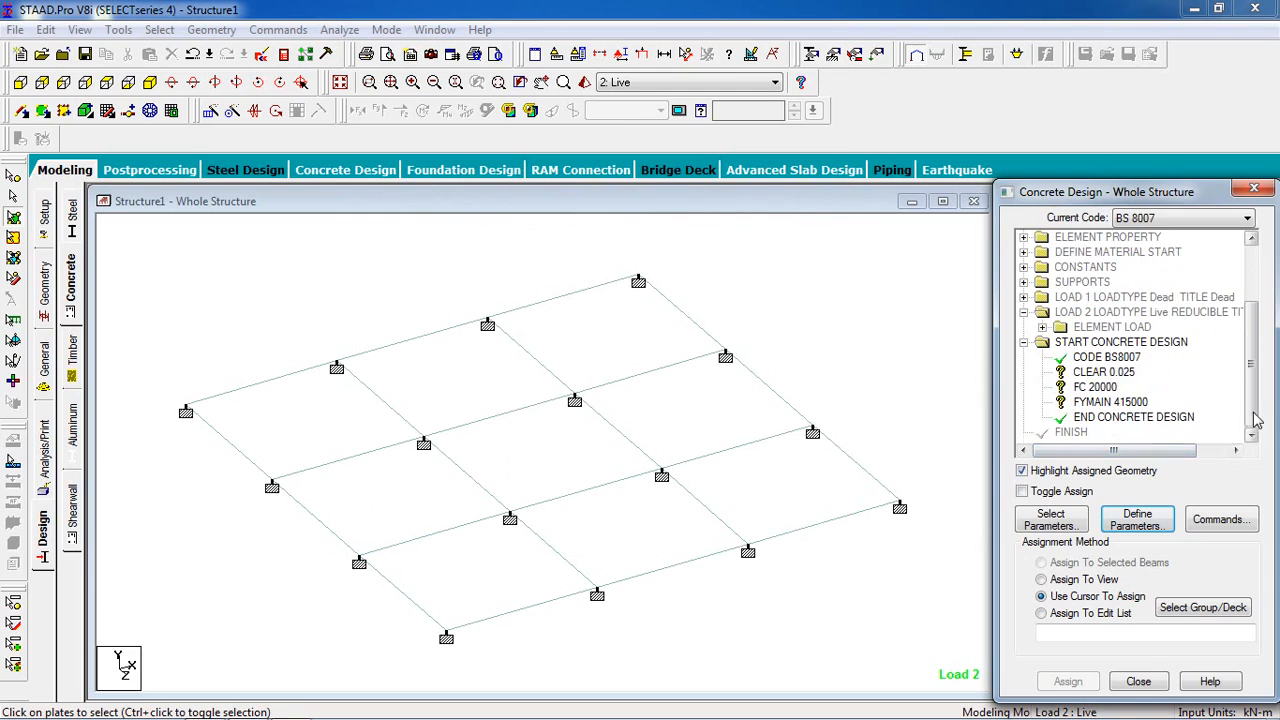
- Assign the CLEAR 0.025 design parameter to the whole view
click(1126, 372)
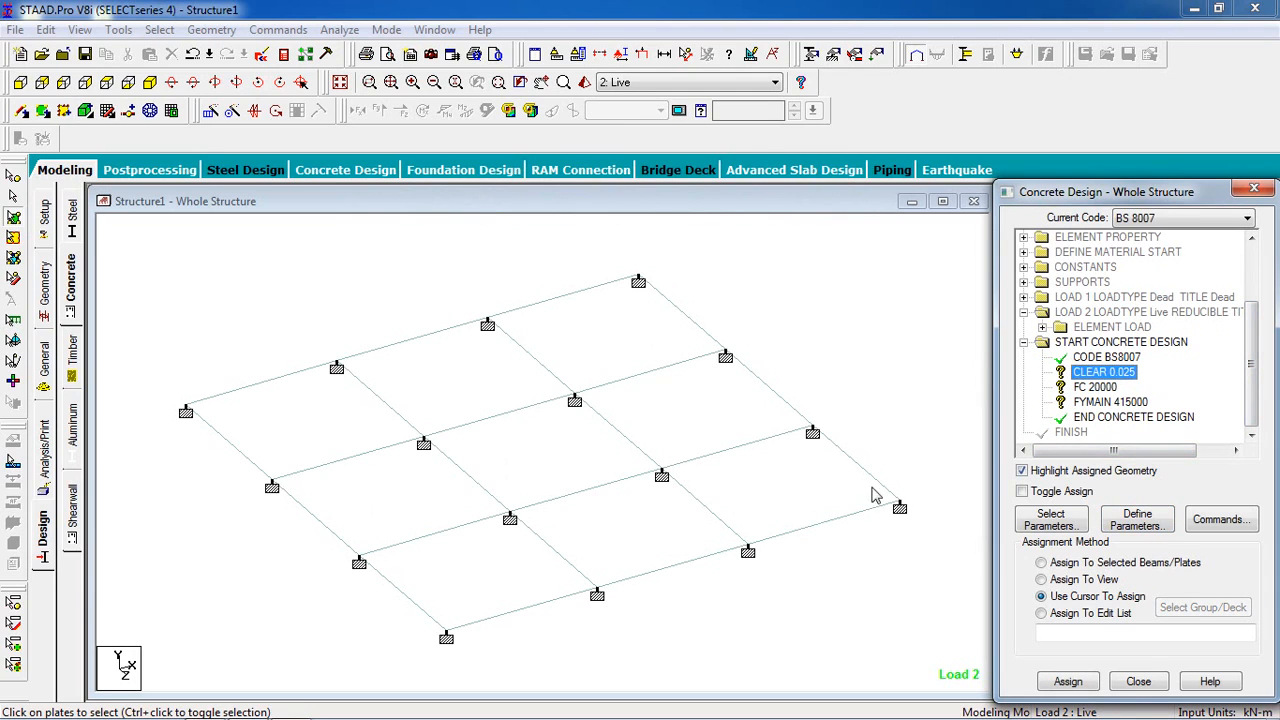
click(1084, 580)
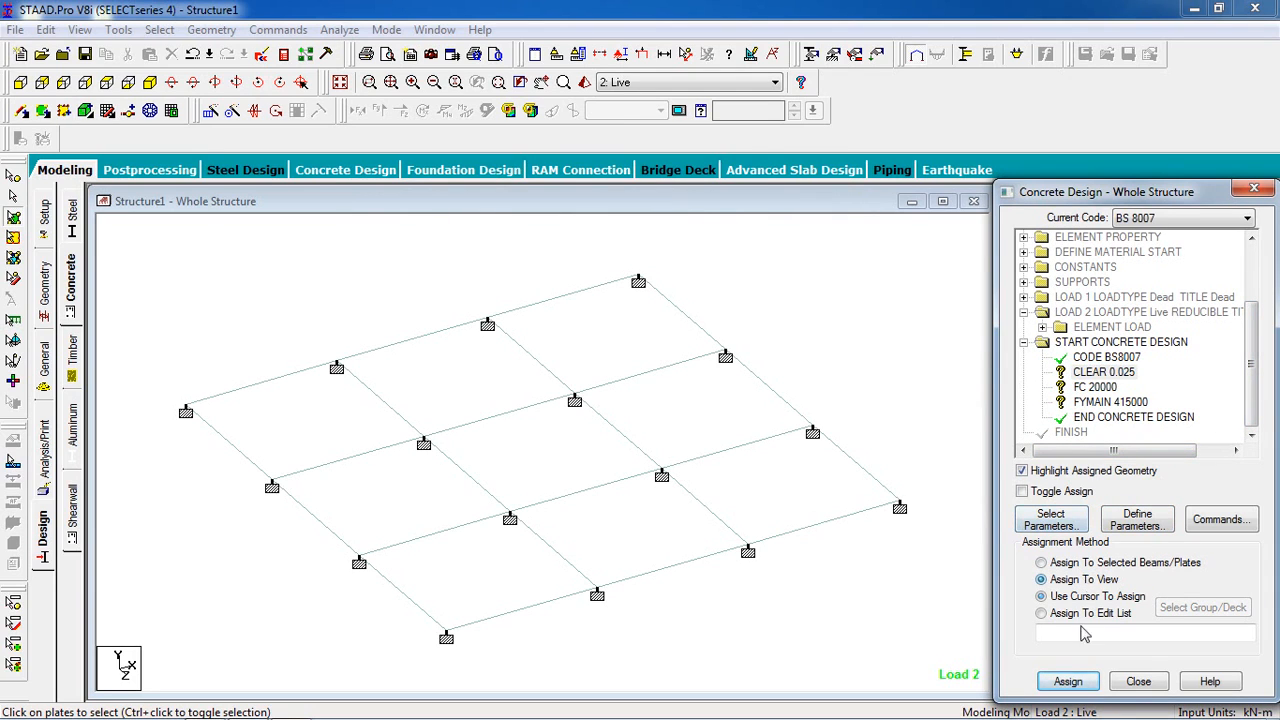
click(1067, 684)
click(1130, 497)
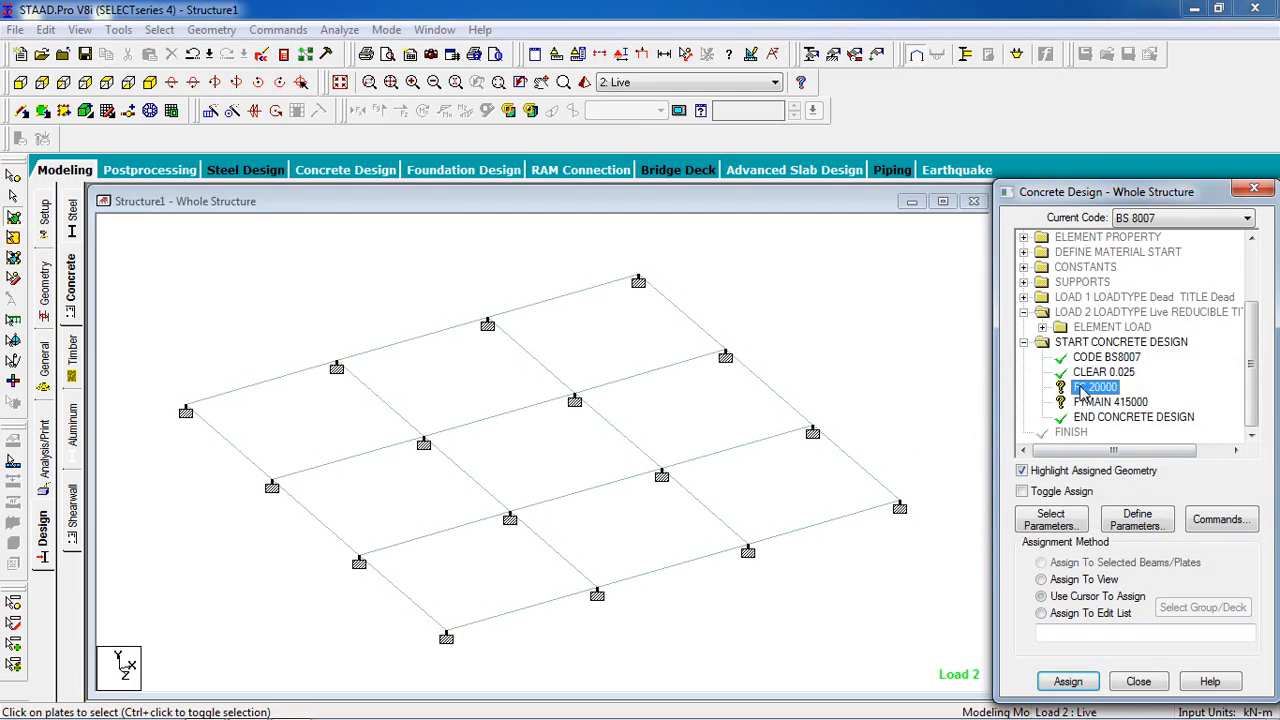
- Assign the FC 20000 design parameter to the whole view
click(1082, 596)
click(1068, 684)
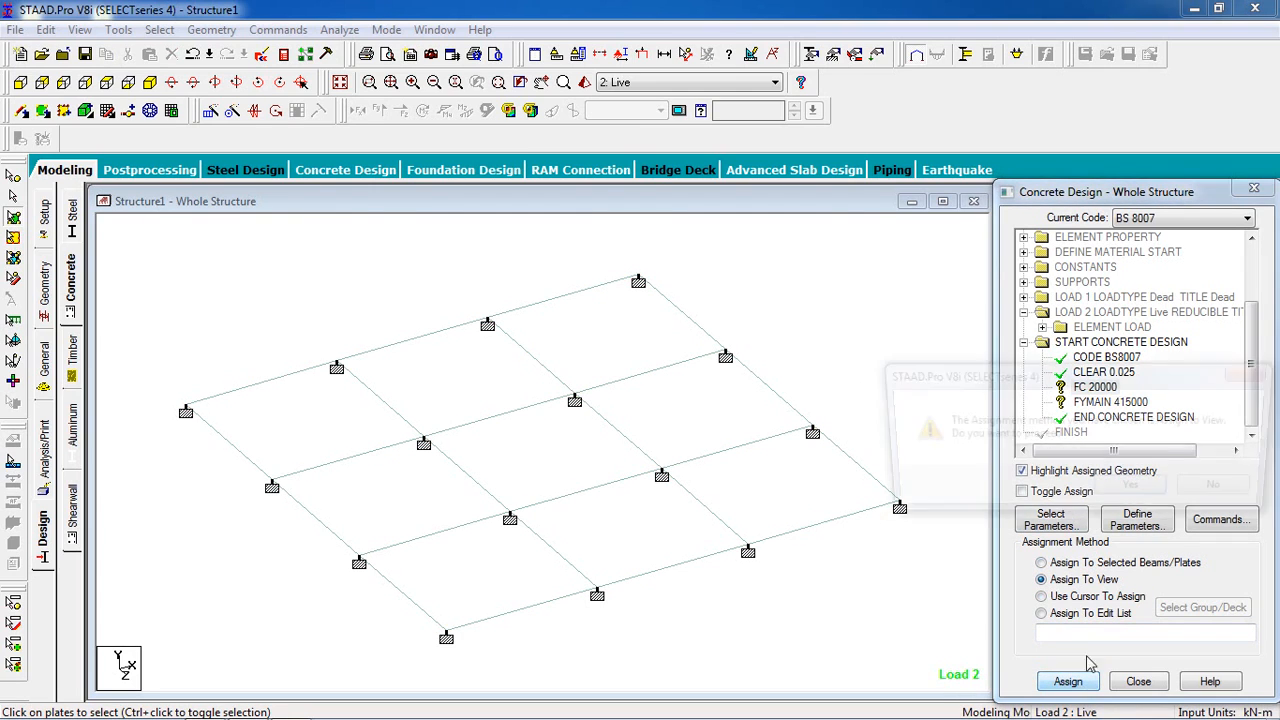
click(1132, 493)
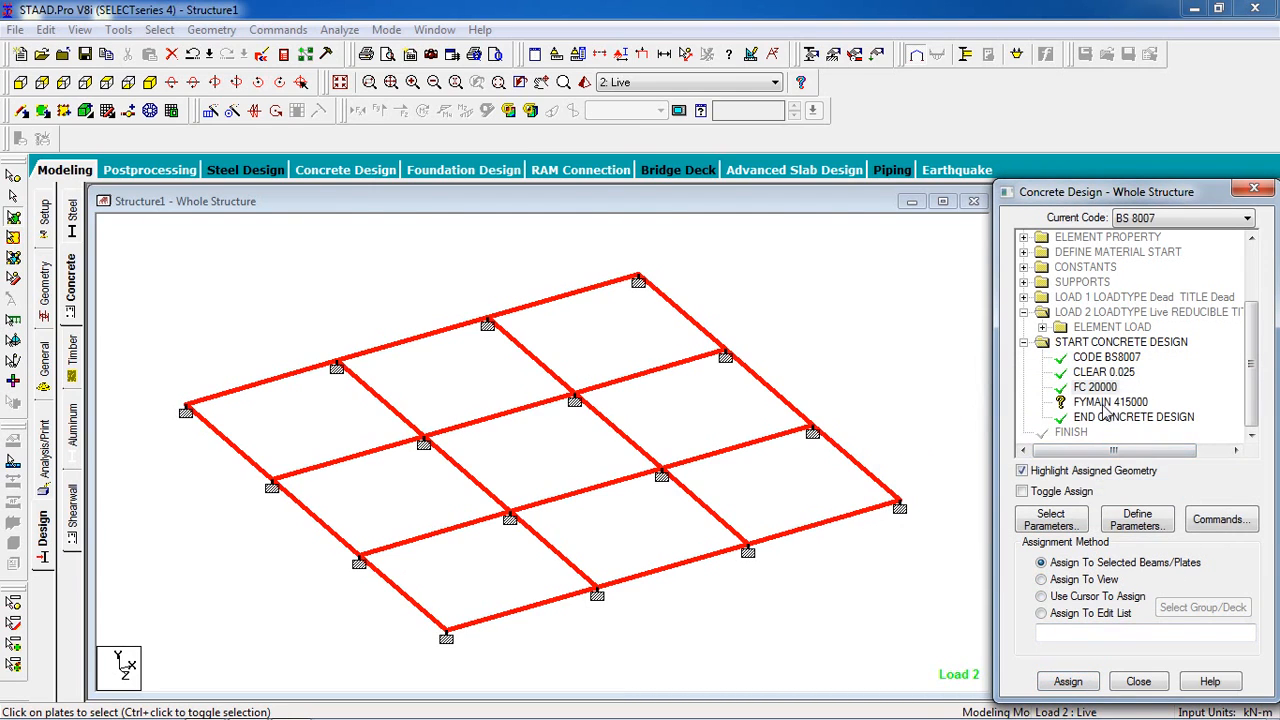
- Assign the FYMAIN 415000 design parameter to the whole view
click(1083, 580)
click(1068, 683)
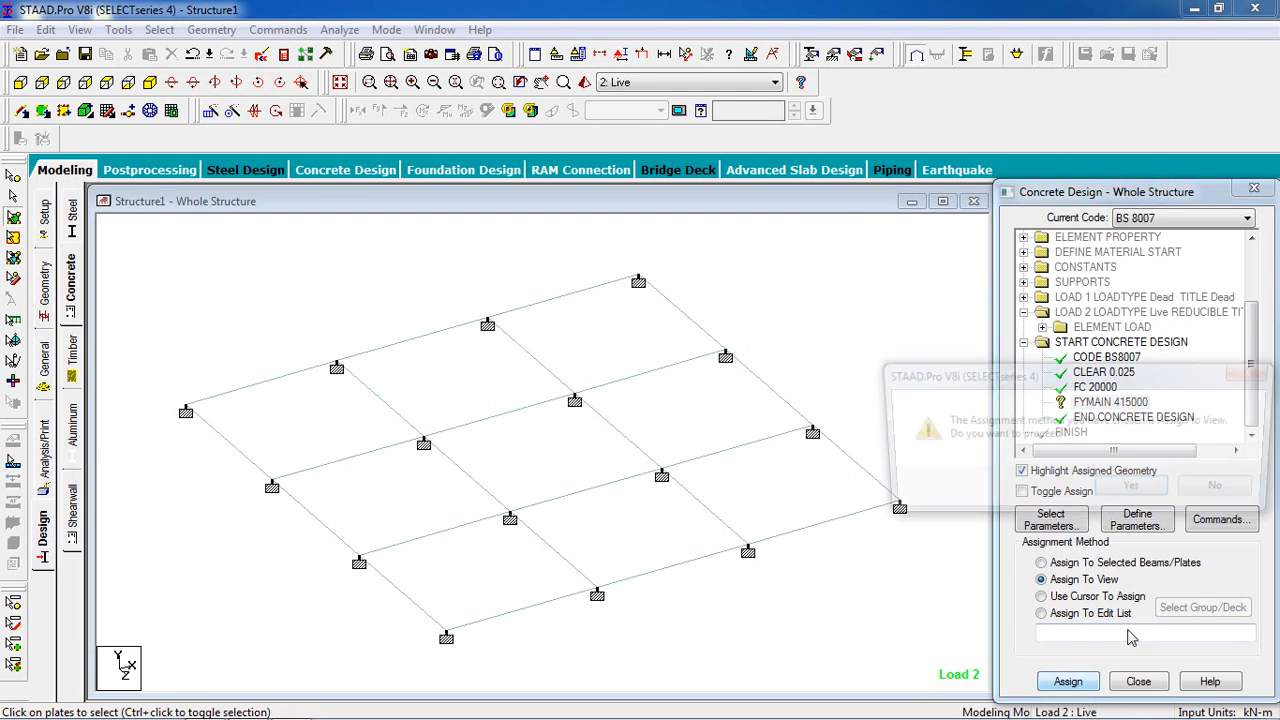
click(1152, 492)
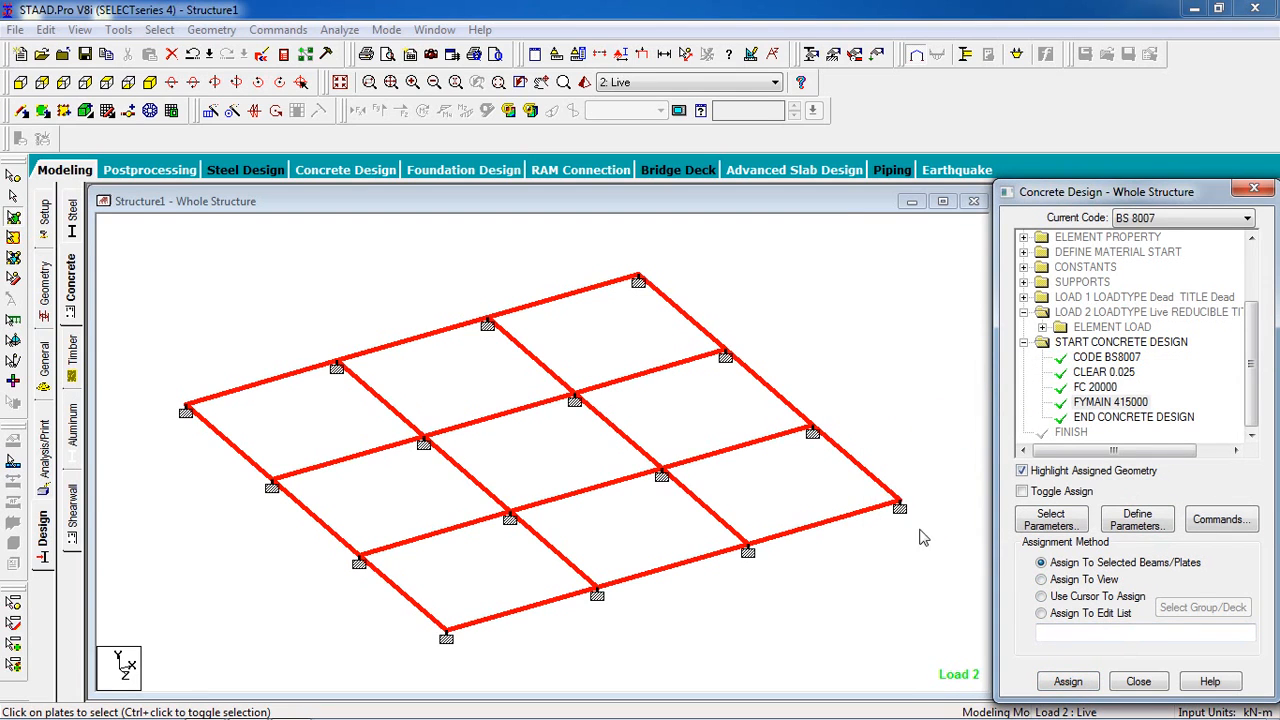
- Add the DESIGN SLAB/ELEMENT command to the concrete design and finish adding design commands
click(1214, 524)
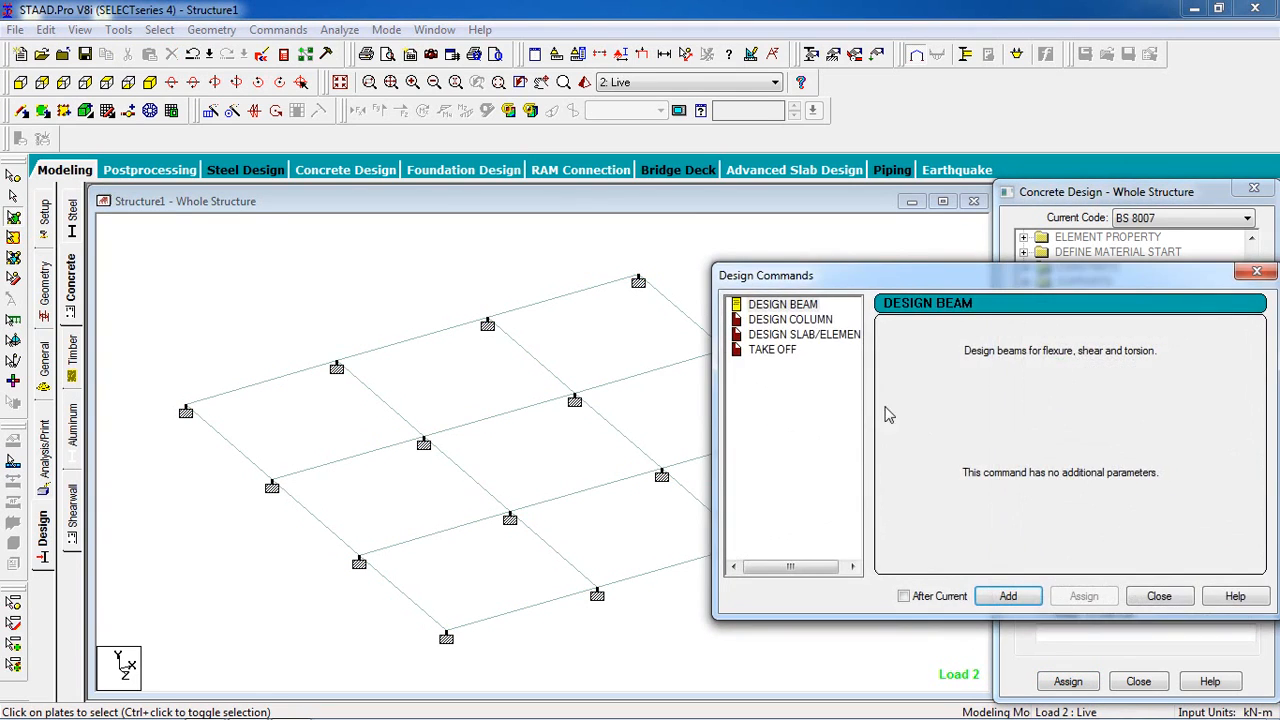
click(800, 337)
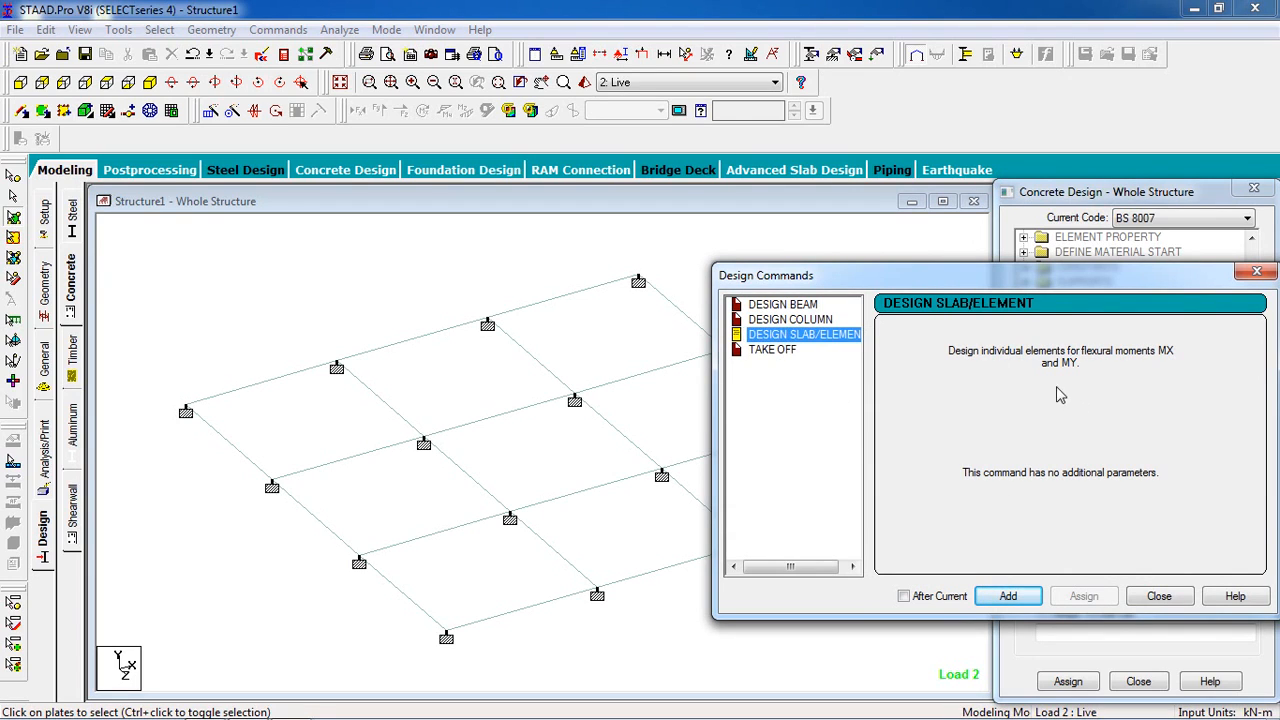
click(1012, 596)
click(1160, 596)
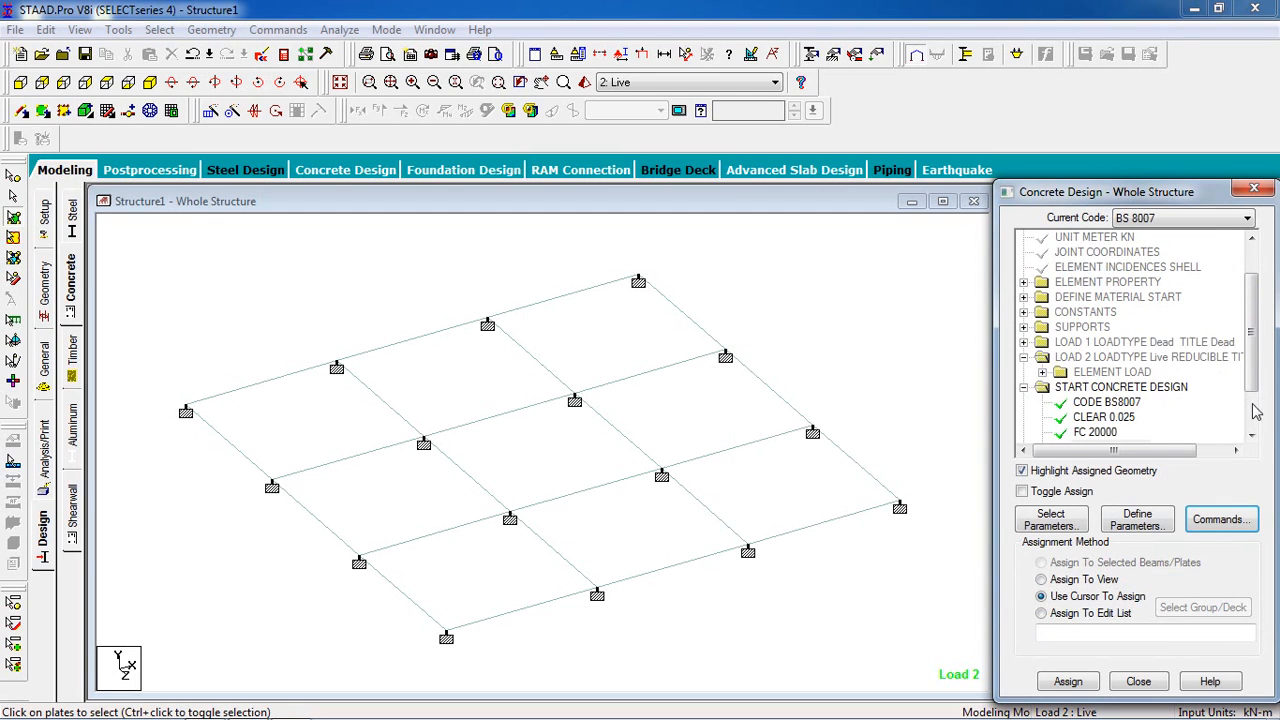
- Select all the slab's plates and assign the DESIGN ELEMENT command to them
scroll(1210, 400, down, 2)
click(1145, 417)
click(1138, 402)
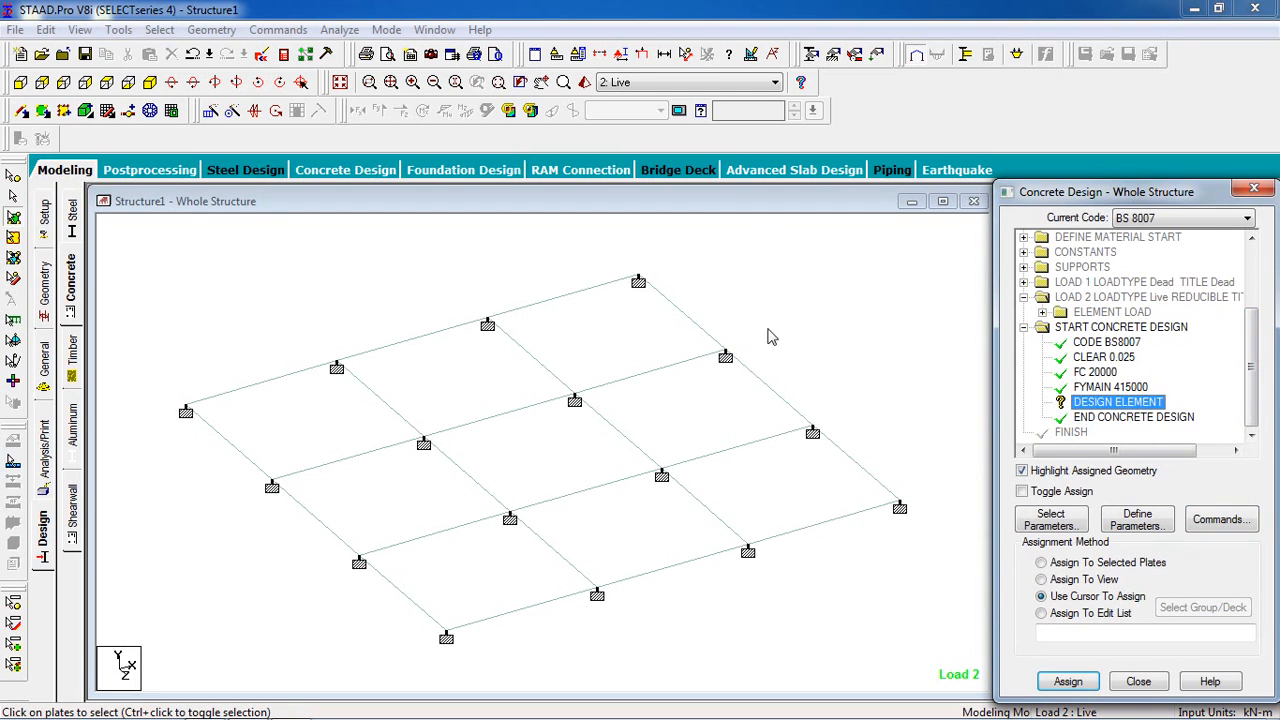
click(837, 328)
scroll(838, 329, down, 2)
drag(879, 288, 208, 619)
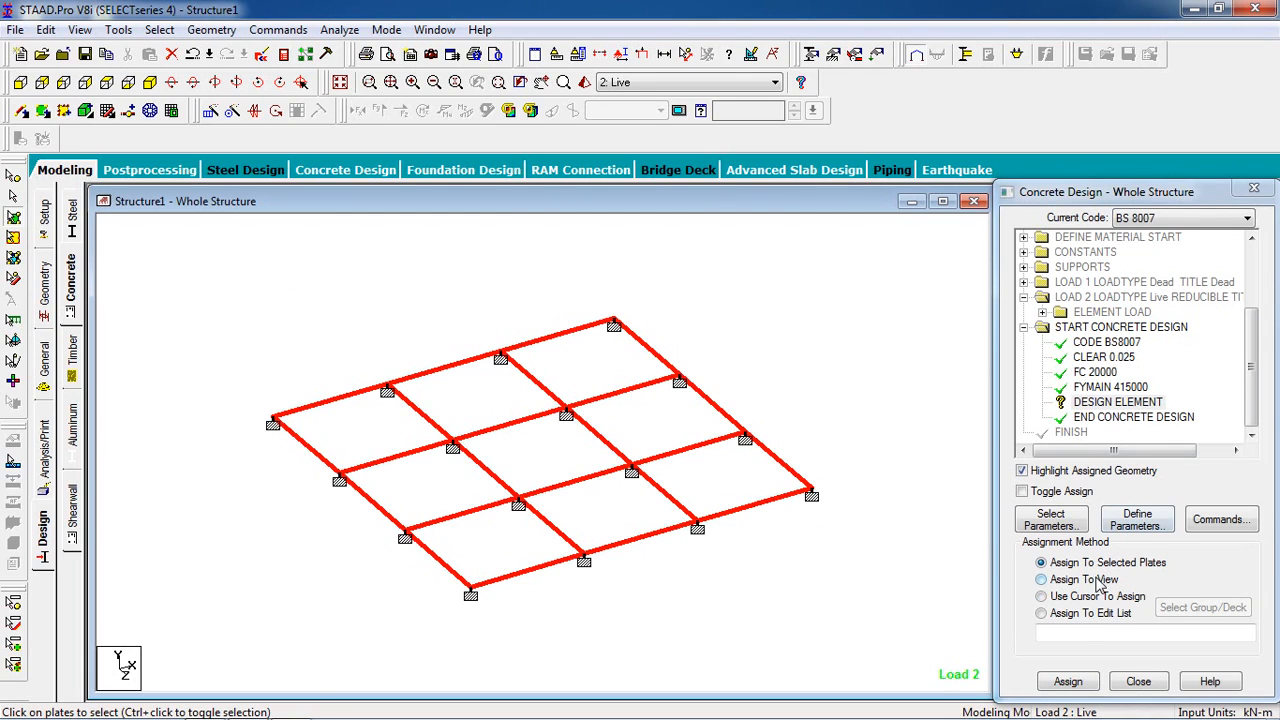
click(1075, 681)
click(1137, 491)
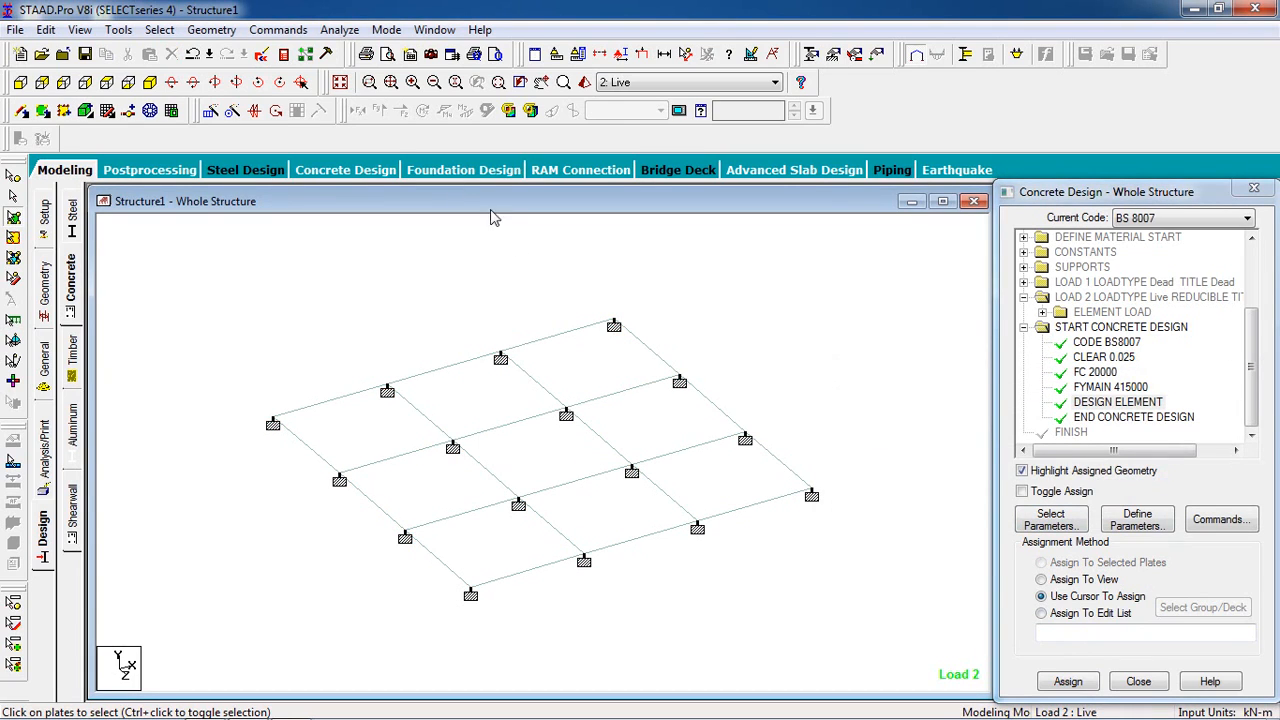
- Add a Perform Analysis command with the No Print option
click(300, 30)
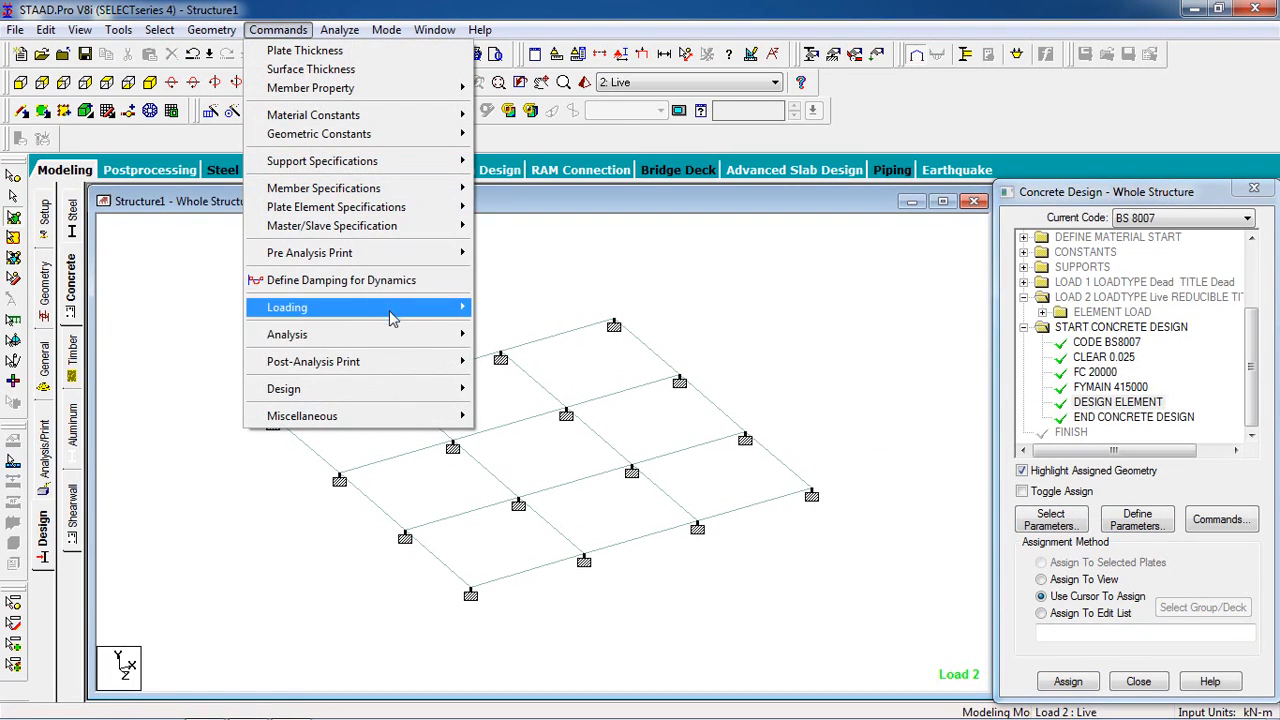
mouse_move(414, 340)
click(505, 342)
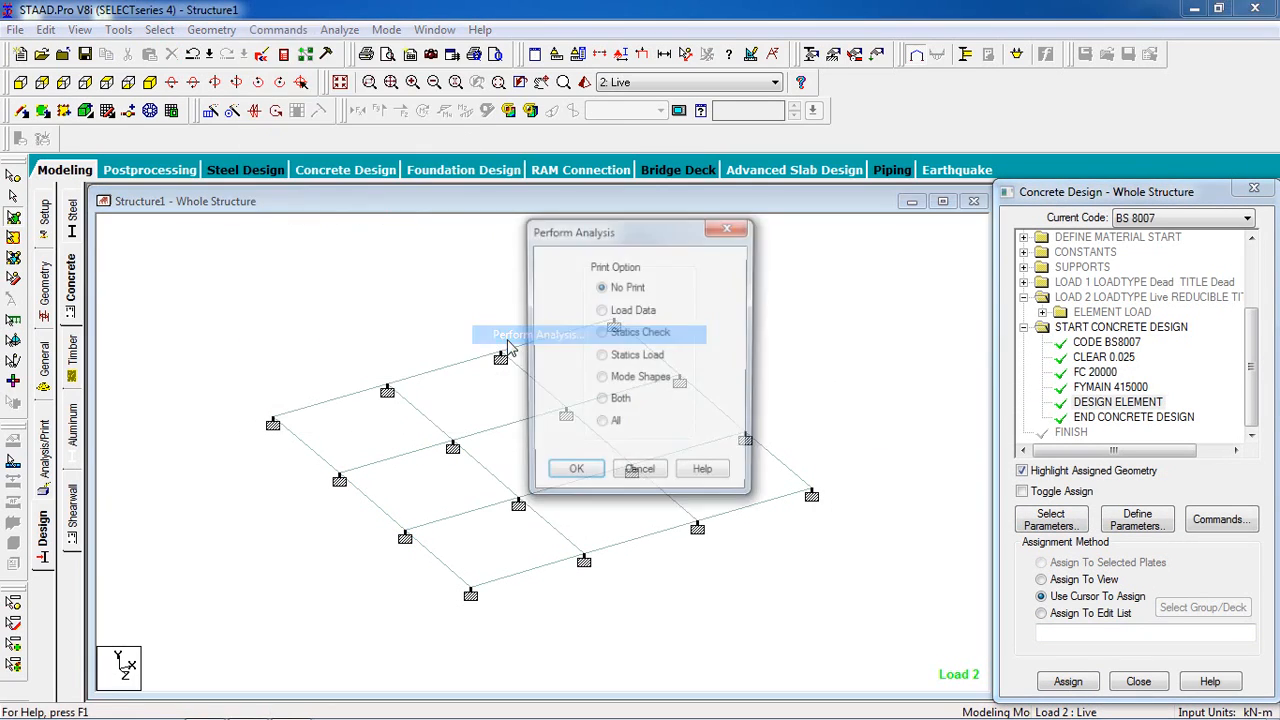
click(571, 470)
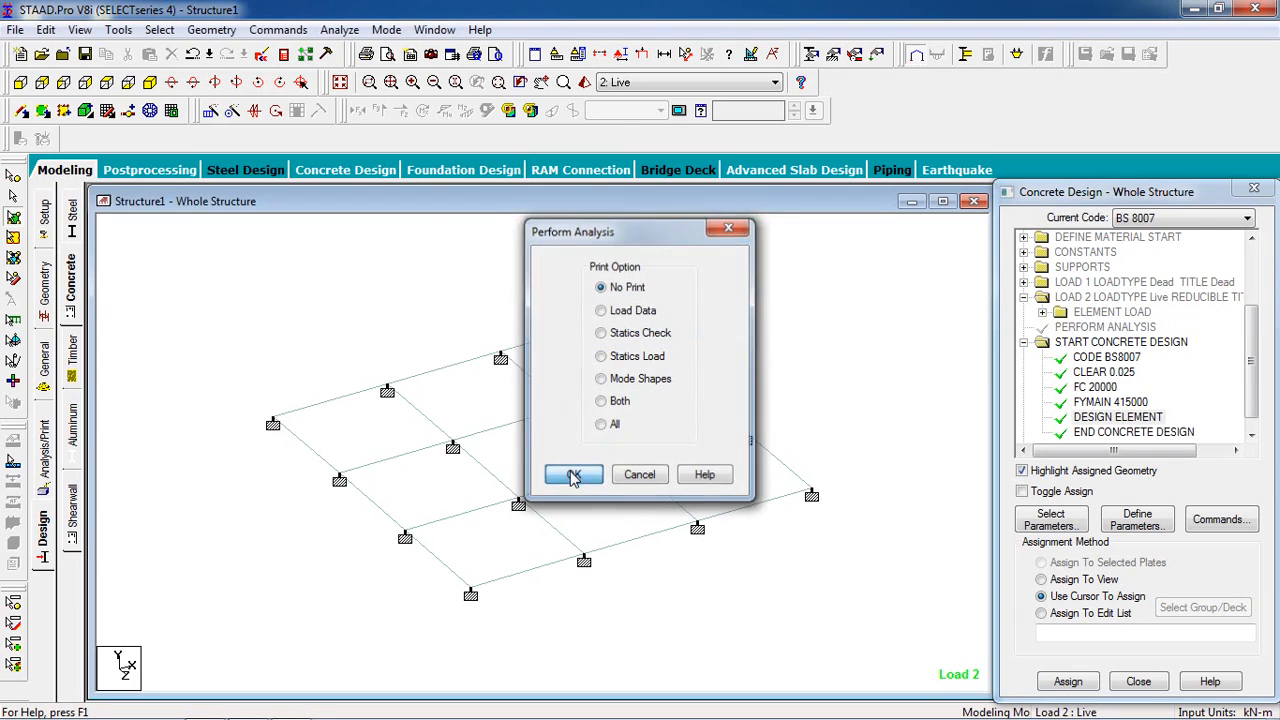
- Save the modified structure, run the analysis and design, and open the output file
click(340, 30)
click(350, 48)
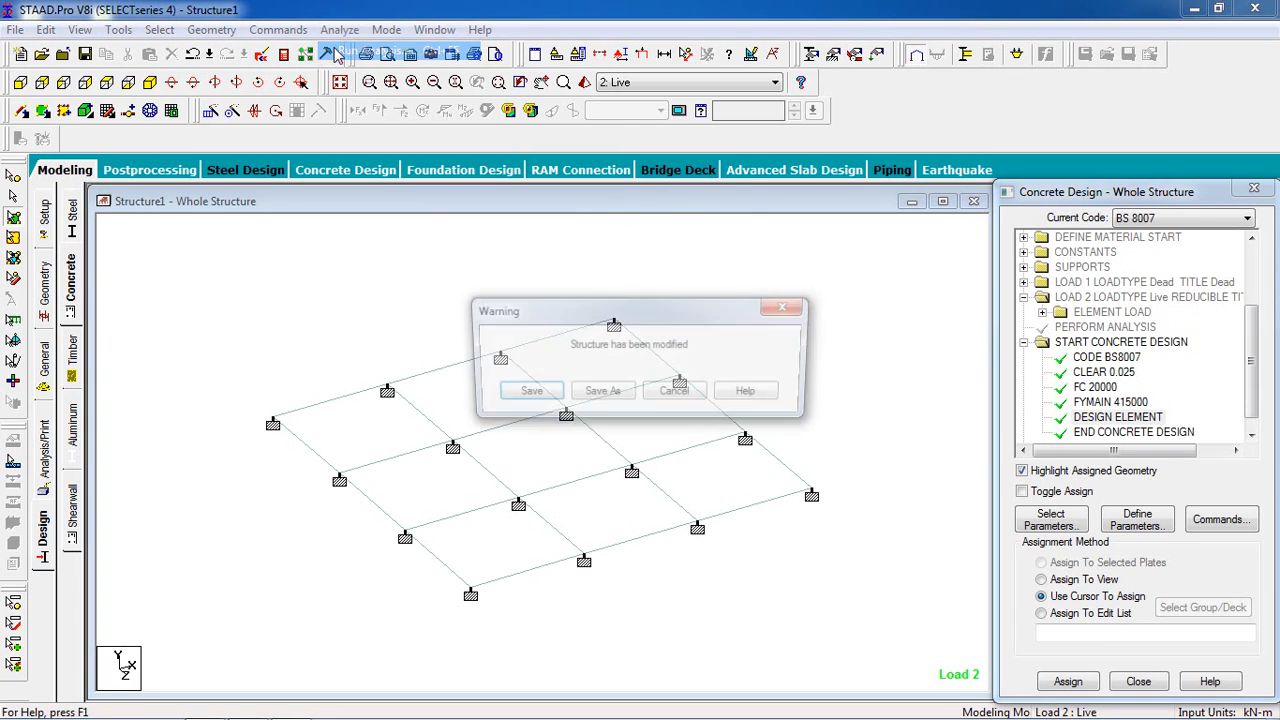
click(544, 394)
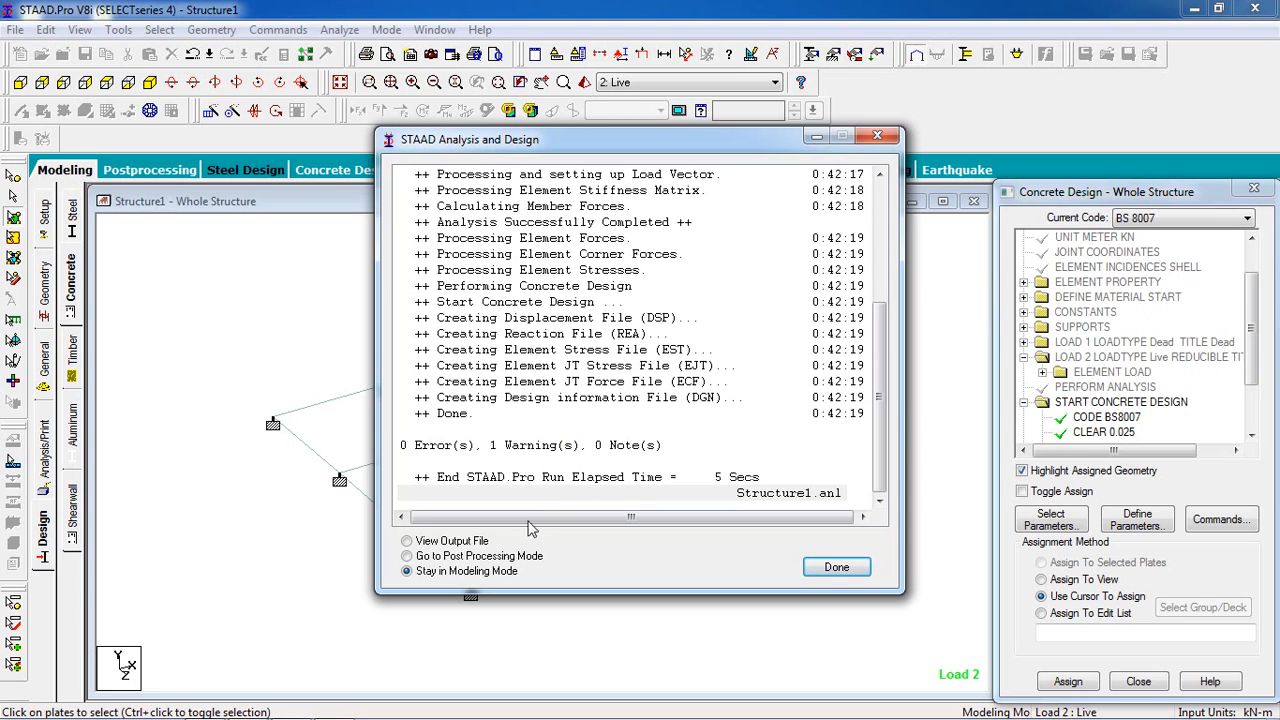
click(488, 545)
click(837, 567)
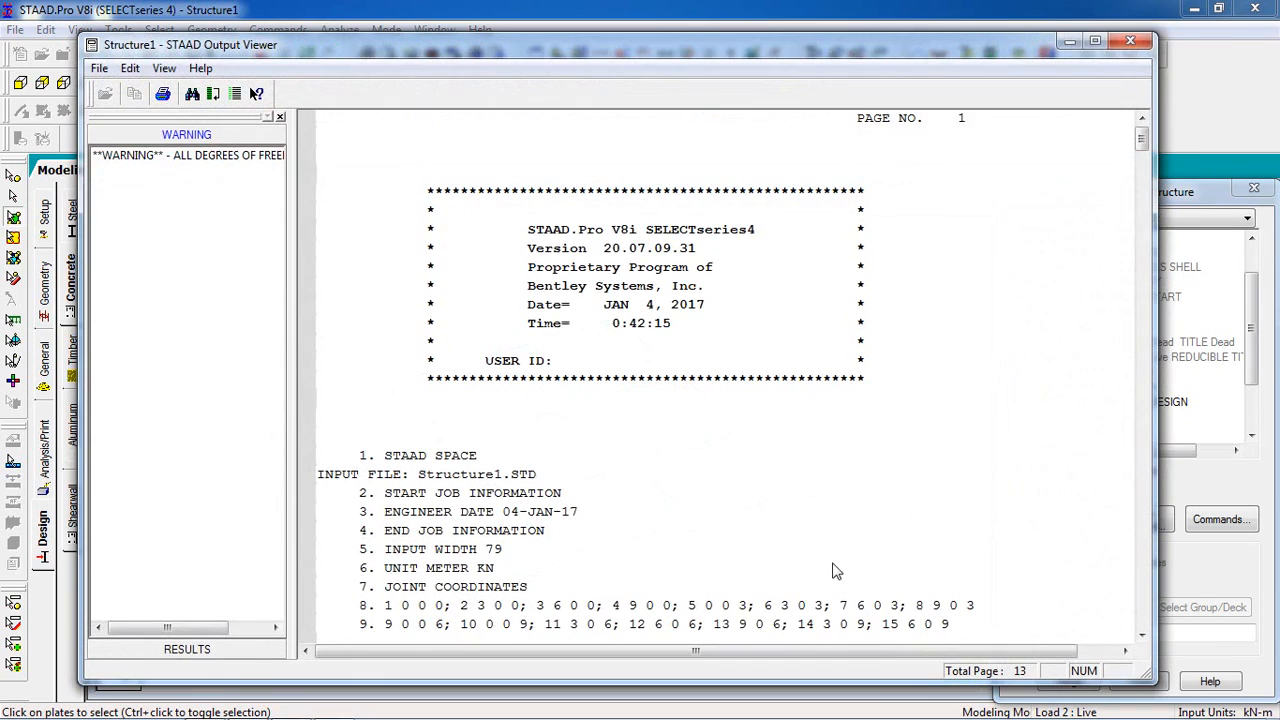
- Look up the analysis warning in the output file and go to the concrete design results
click(226, 158)
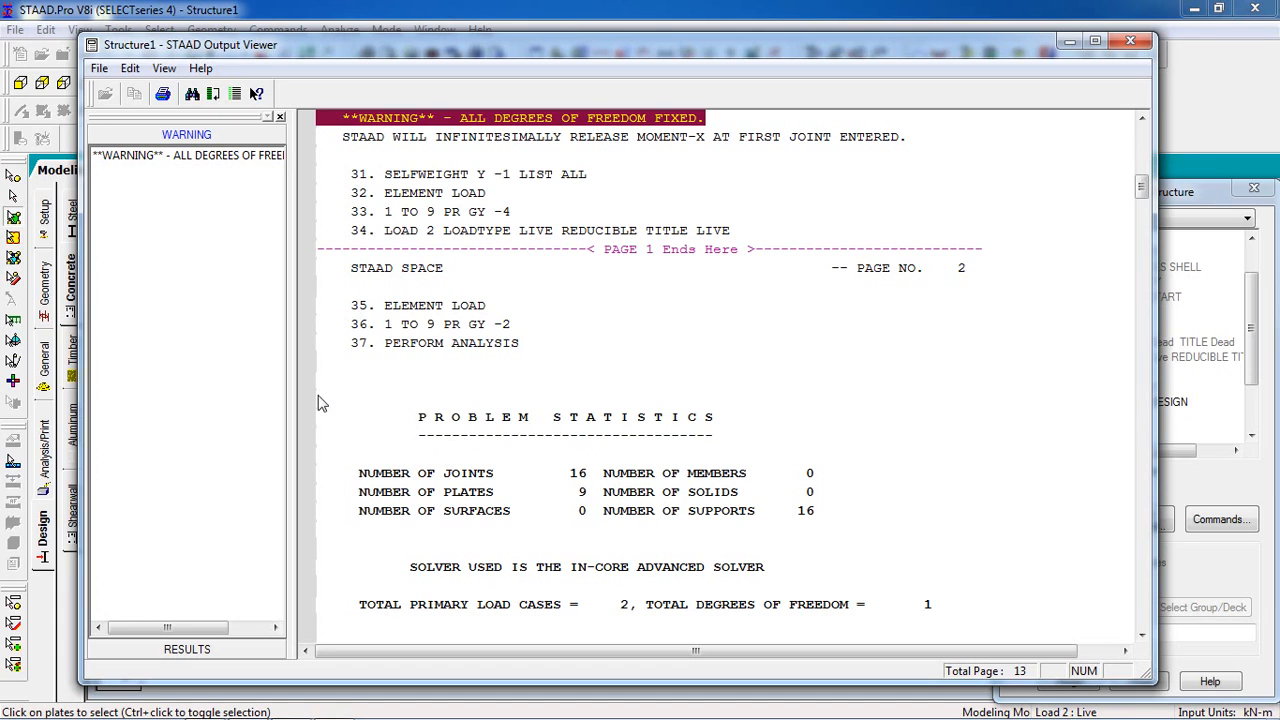
click(228, 649)
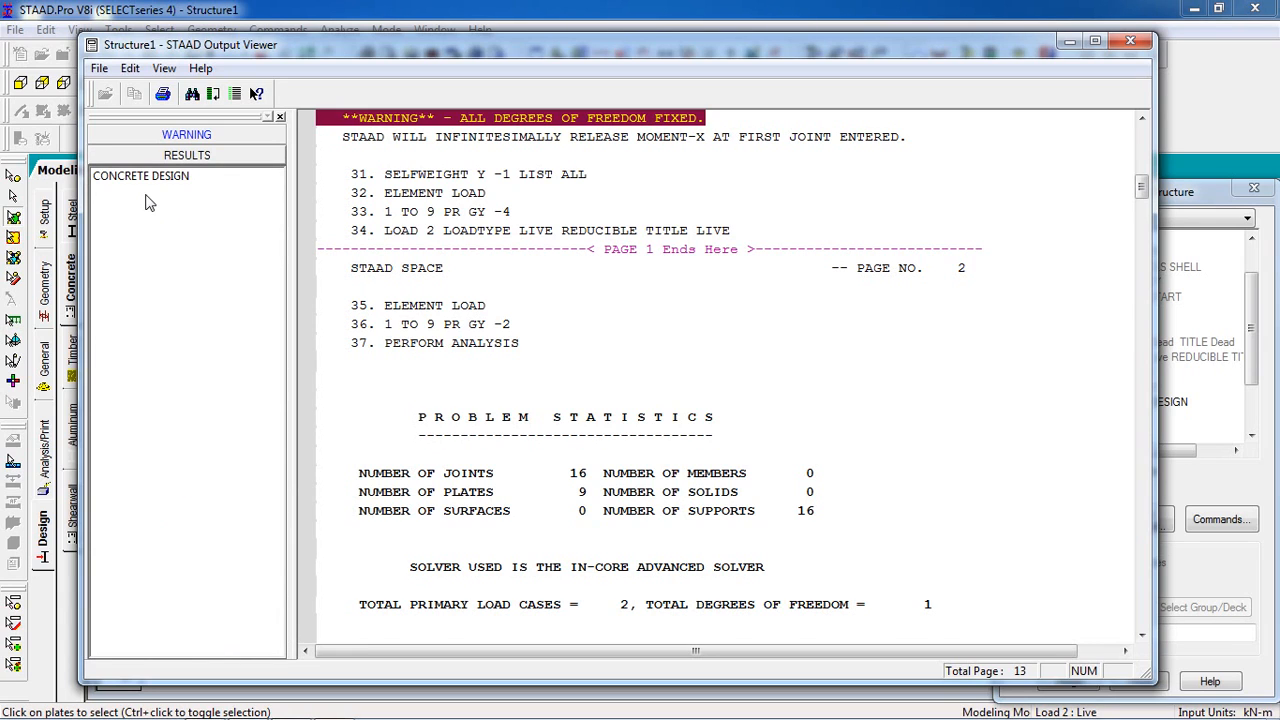
click(140, 177)
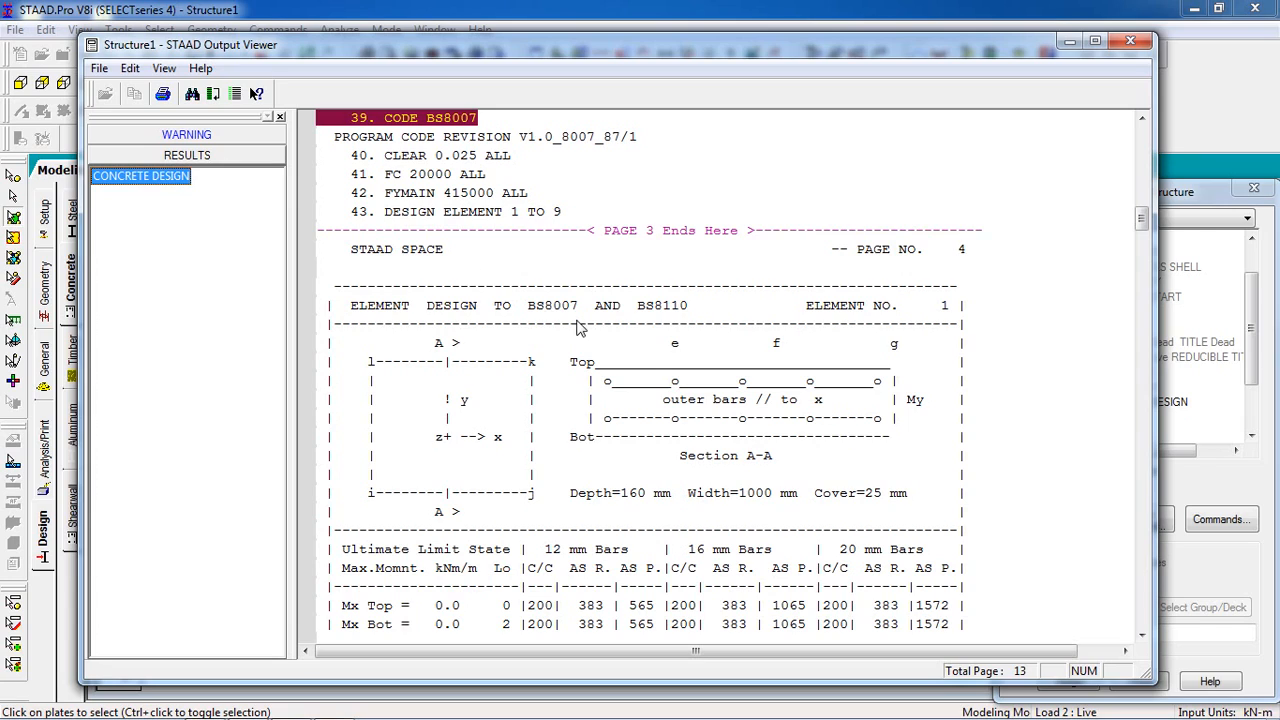
- Examine element 1's design output: the section, depth, width and cover, and the required and provided reinforcement per bar size
click(624, 364)
click(622, 402)
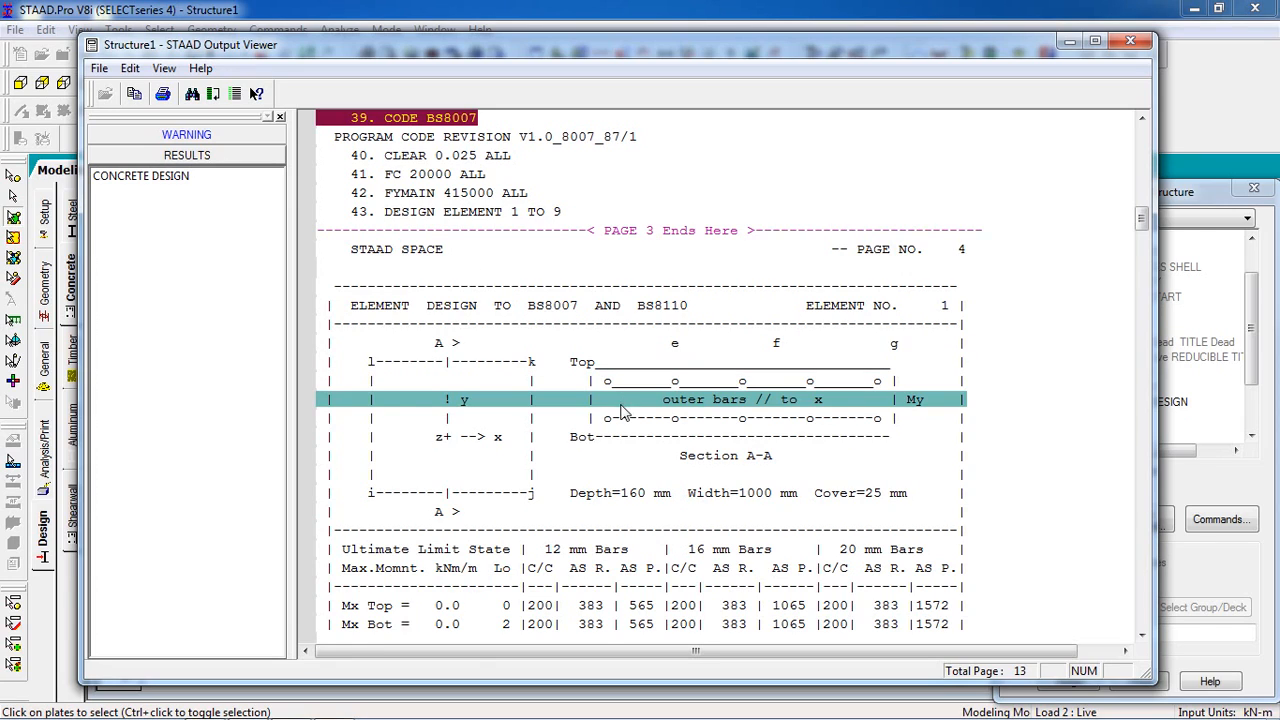
click(669, 493)
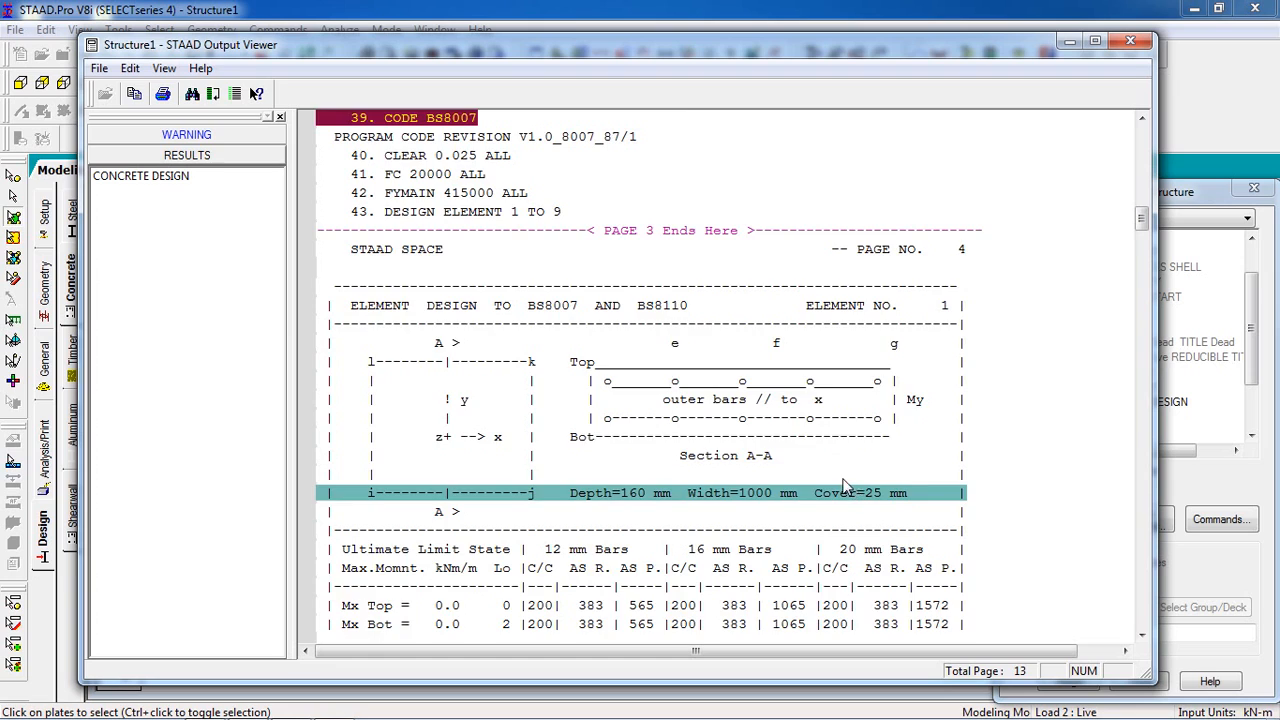
scroll(843, 487, down, 2)
click(600, 438)
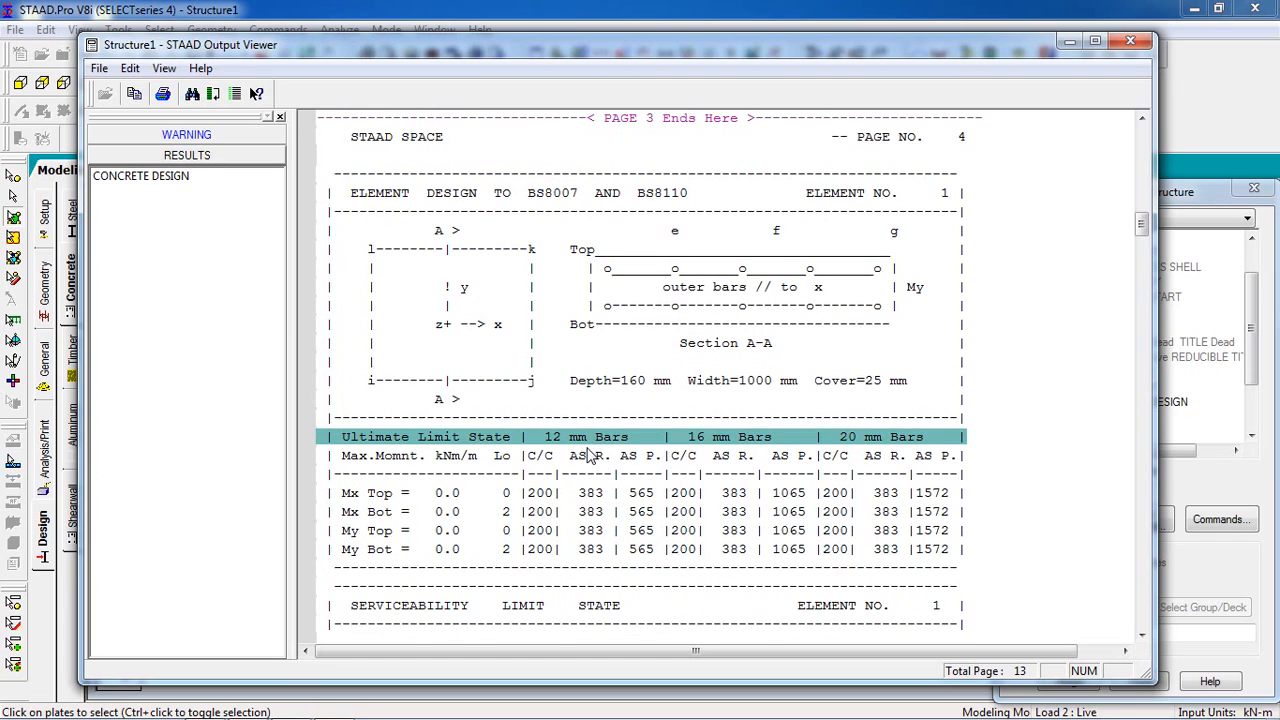
click(591, 460)
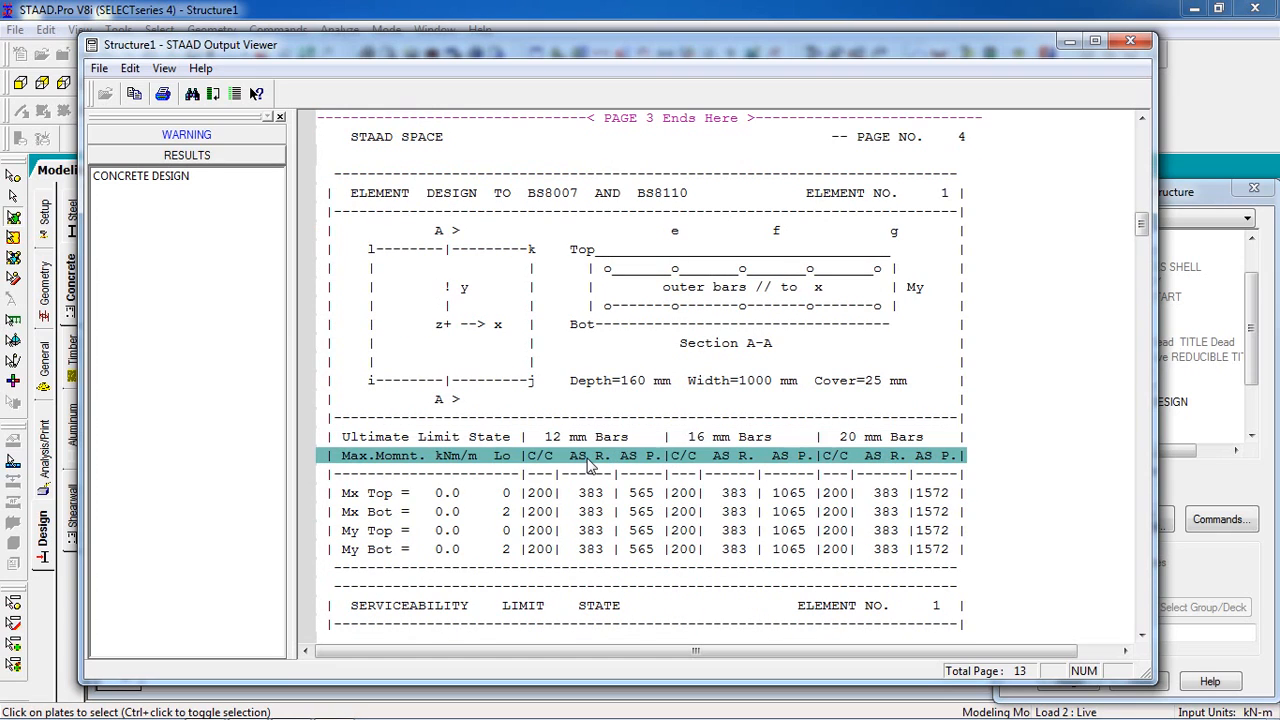
click(579, 493)
click(634, 514)
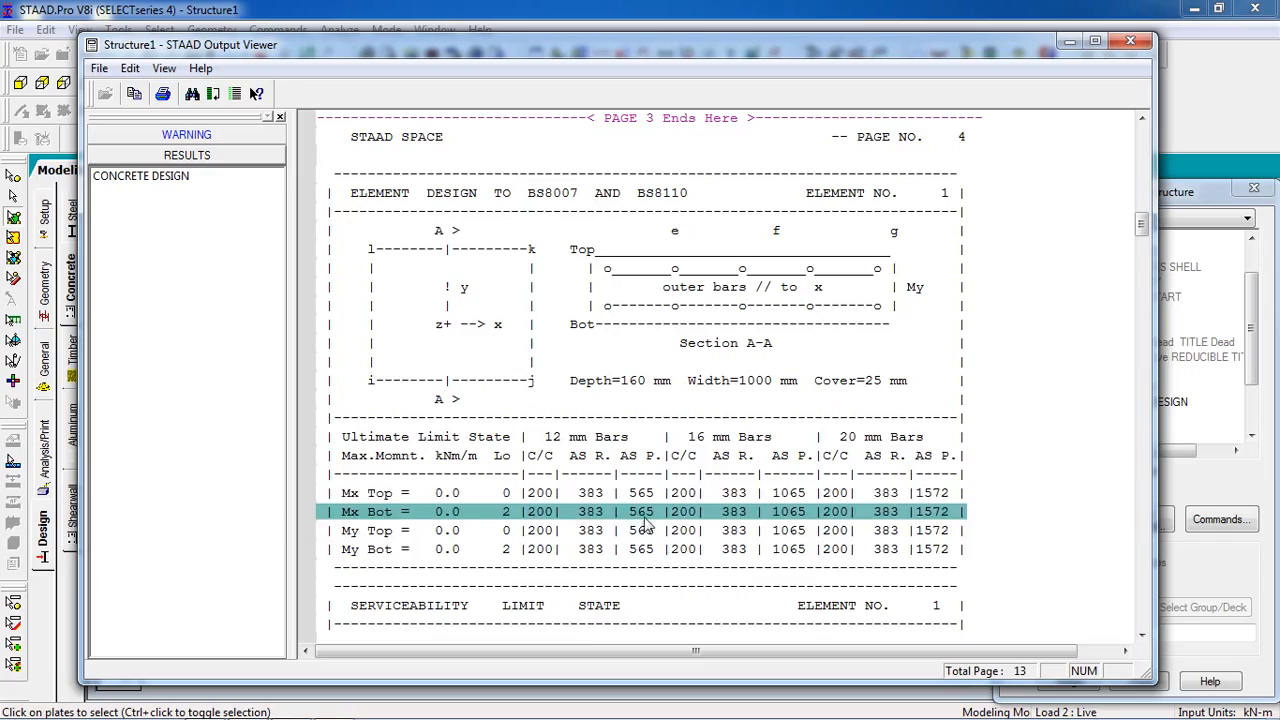
- Review the design results of the remaining elements through element 9 and the end of the report, and minimize the output viewer
scroll(645, 523, down, 20)
scroll(645, 523, down, 4)
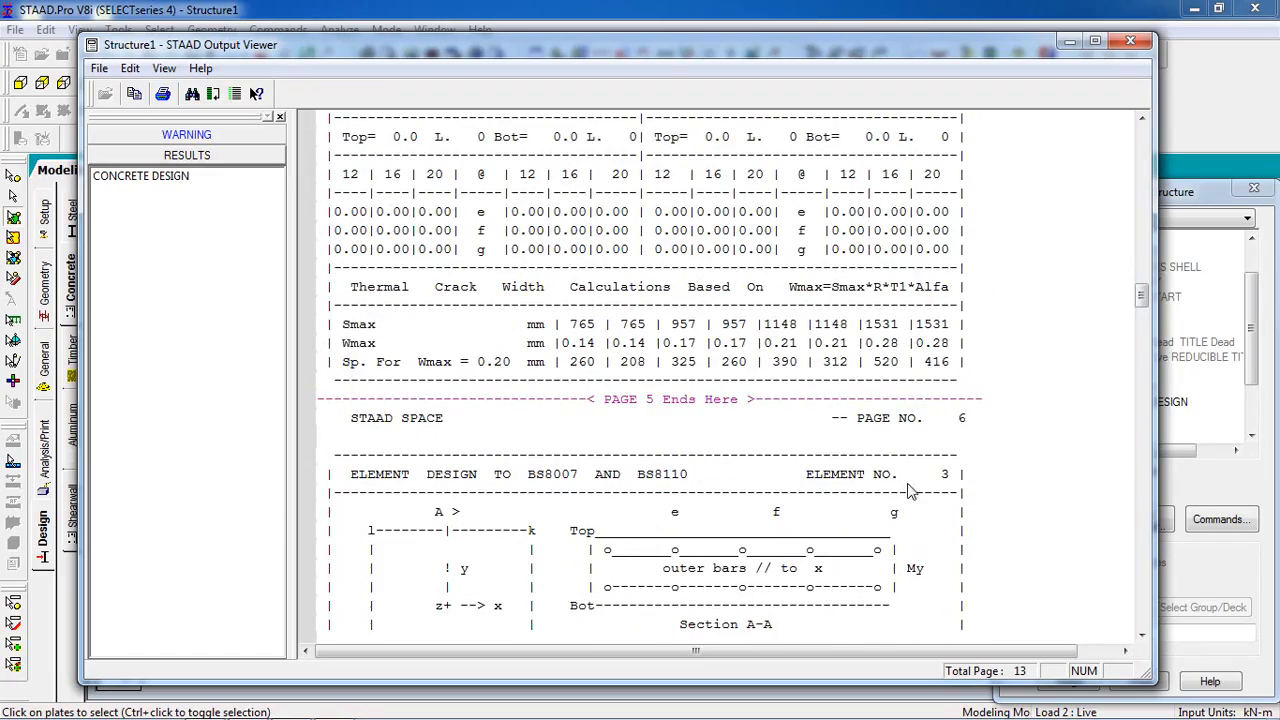
drag(1141, 304, 1141, 572)
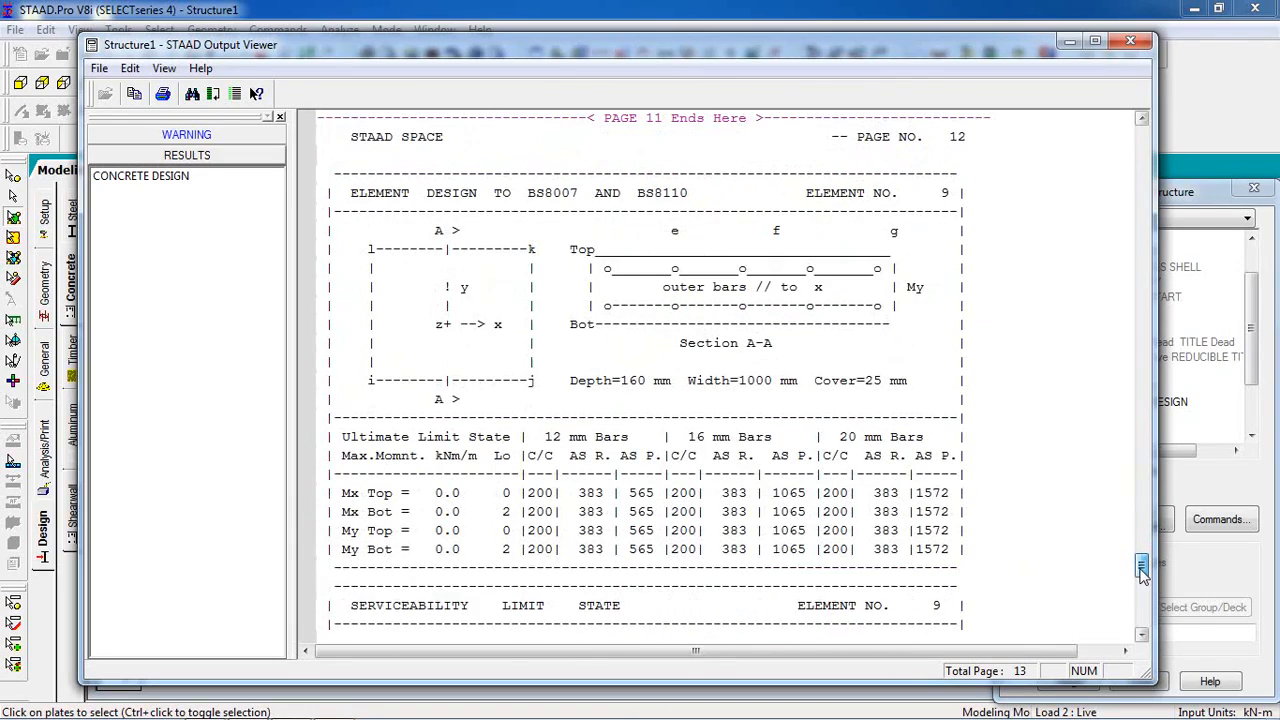
click(948, 204)
scroll(720, 330, down, 5)
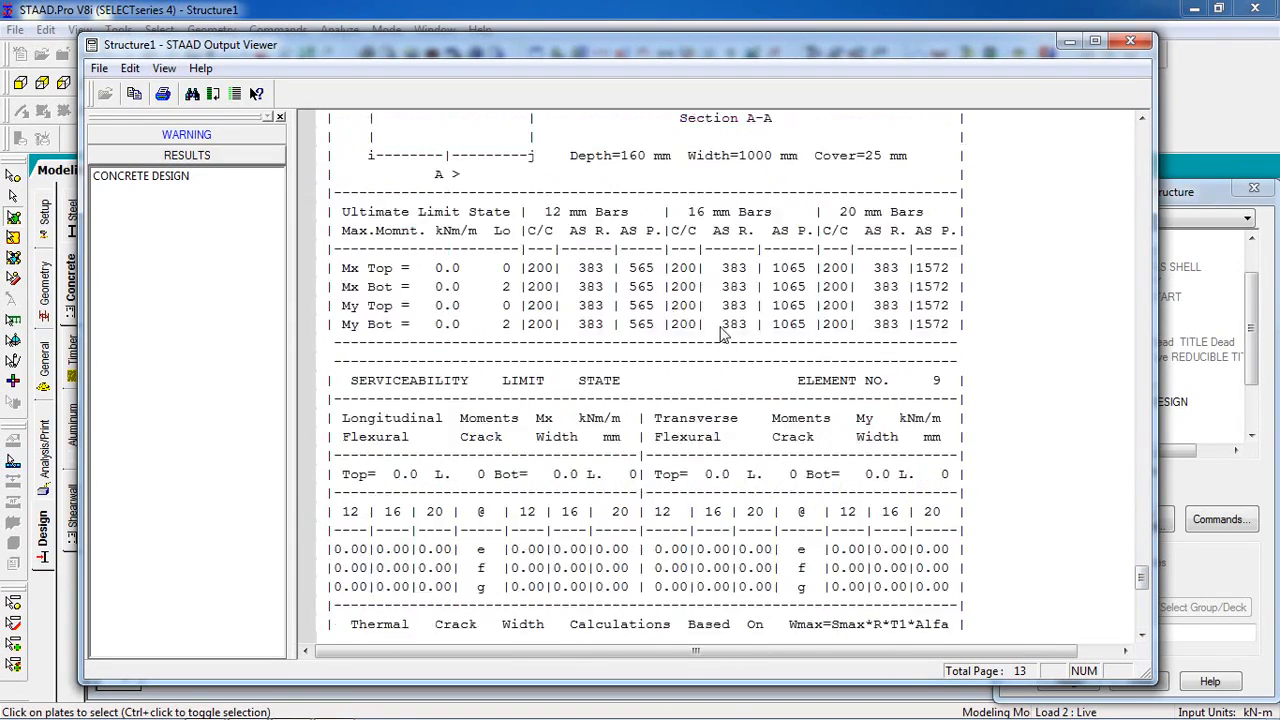
scroll(727, 348, down, 12)
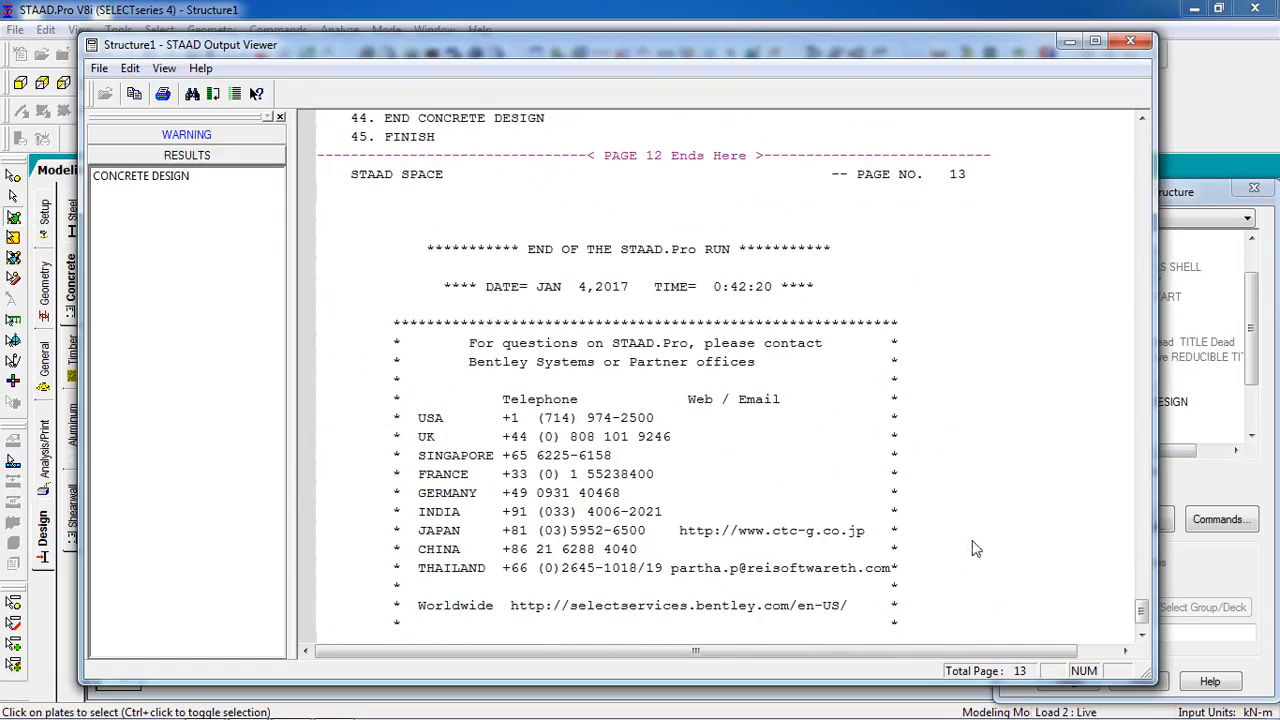
scroll(860, 260, up, 20)
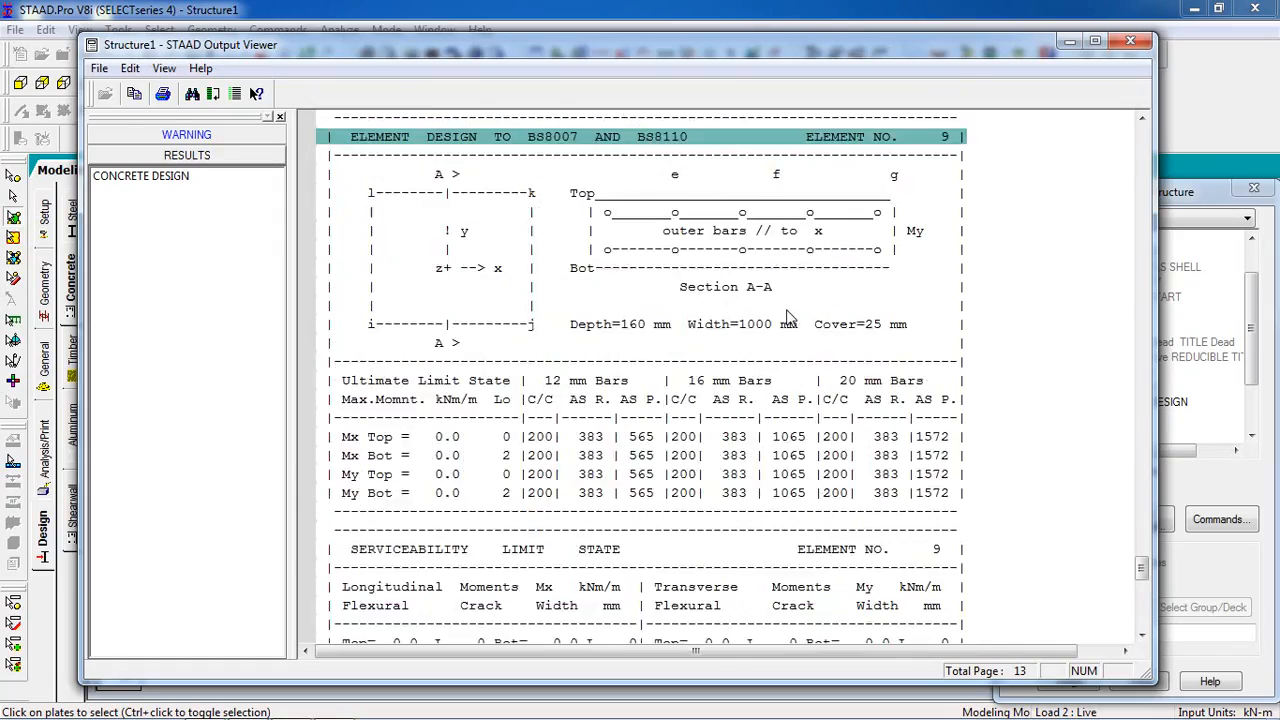
scroll(818, 300, up, 11)
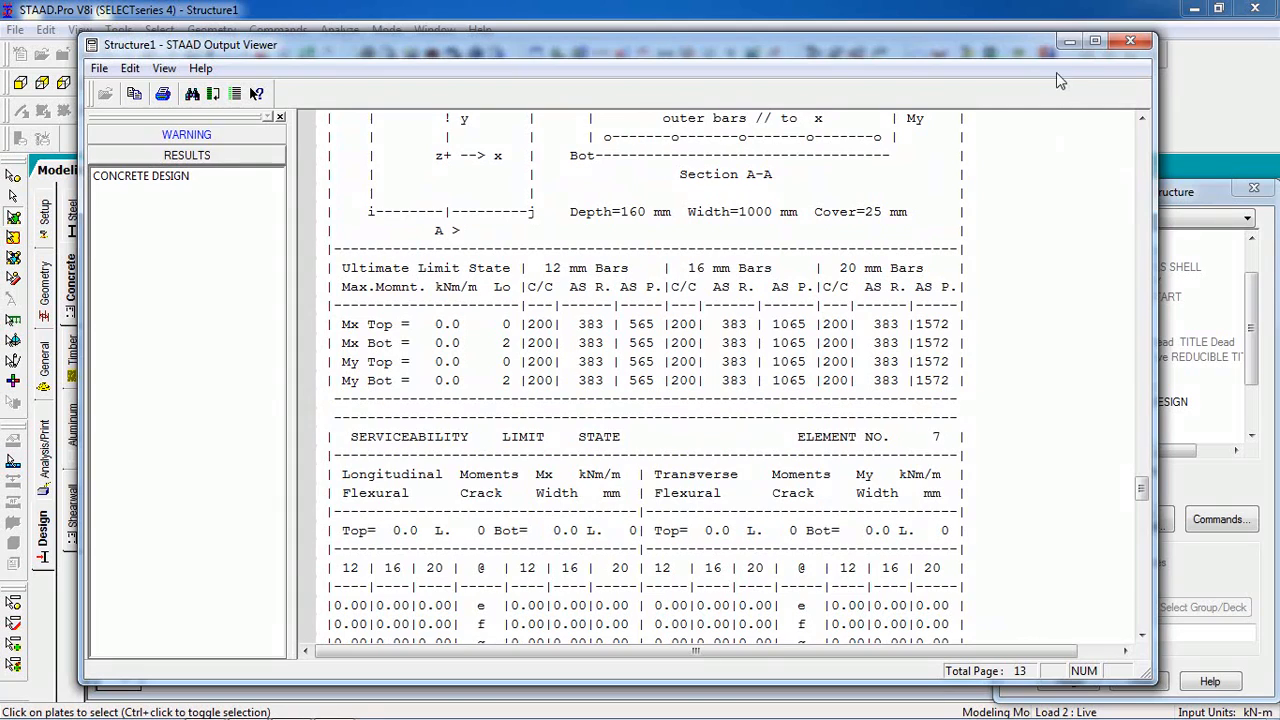
click(1065, 43)
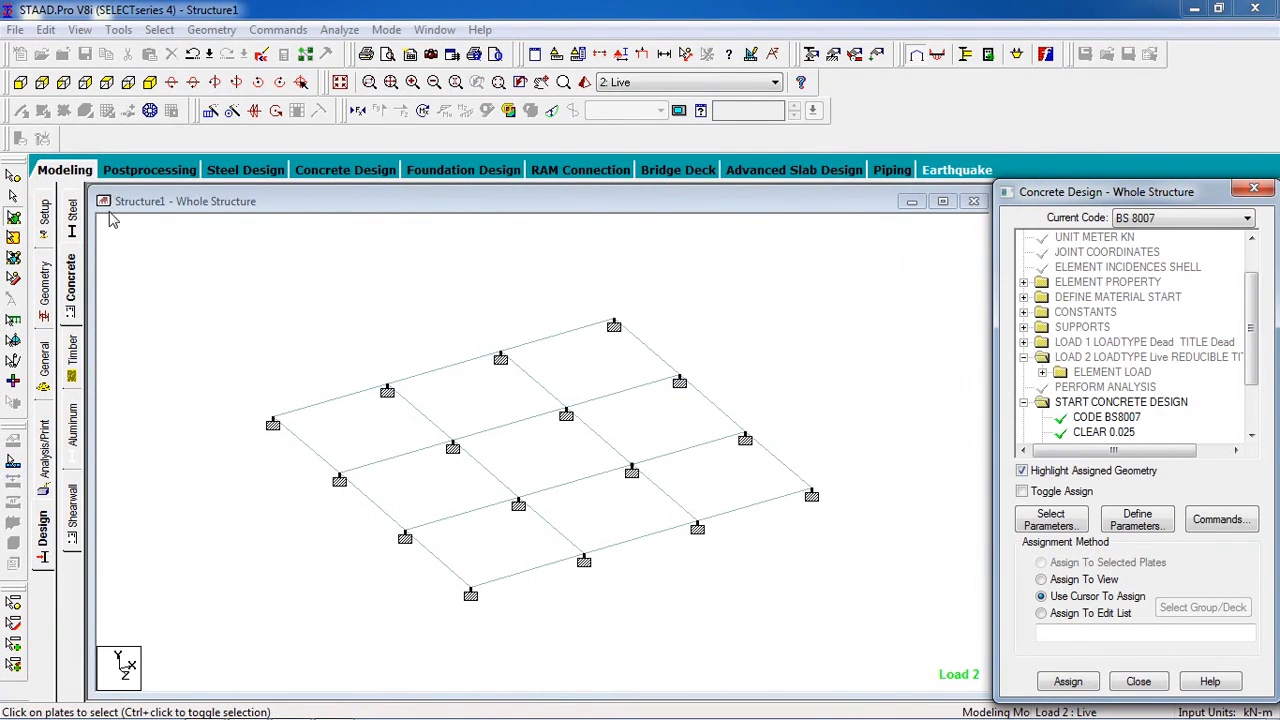
- Switch to postprocessing with load cases 1 Dead and 2 Live selected and display the support reactions
click(125, 169)
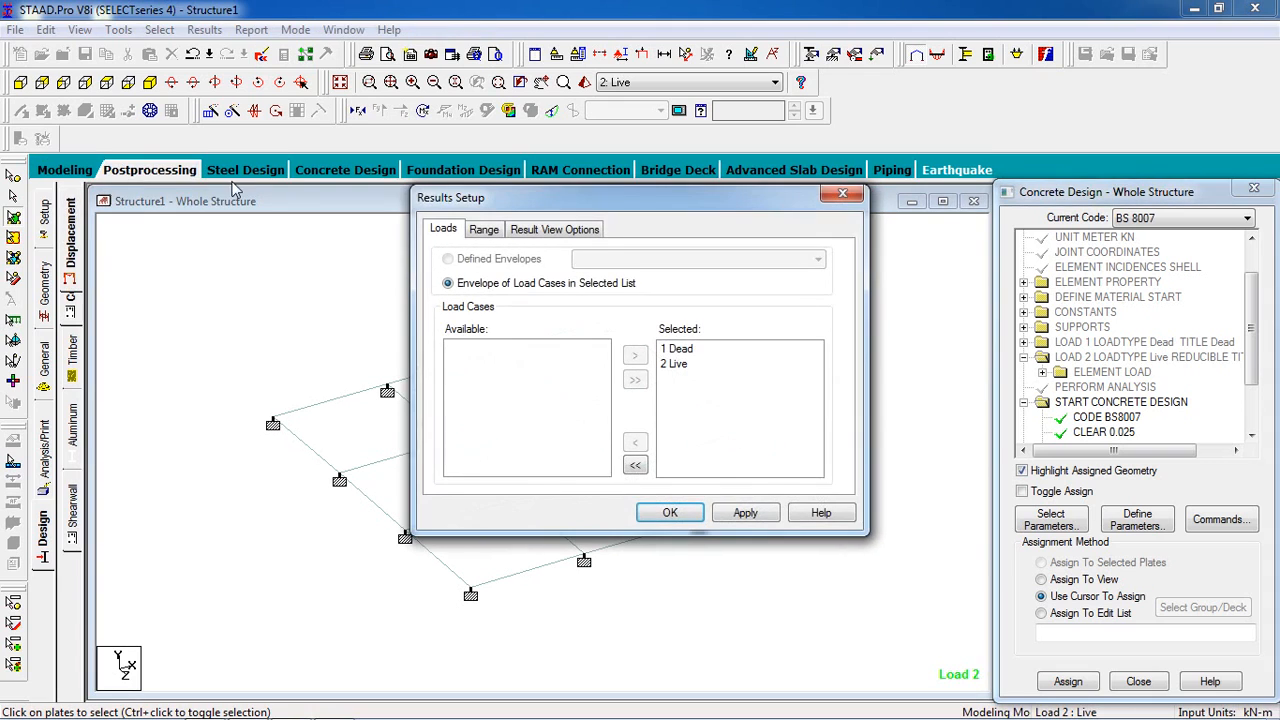
click(668, 513)
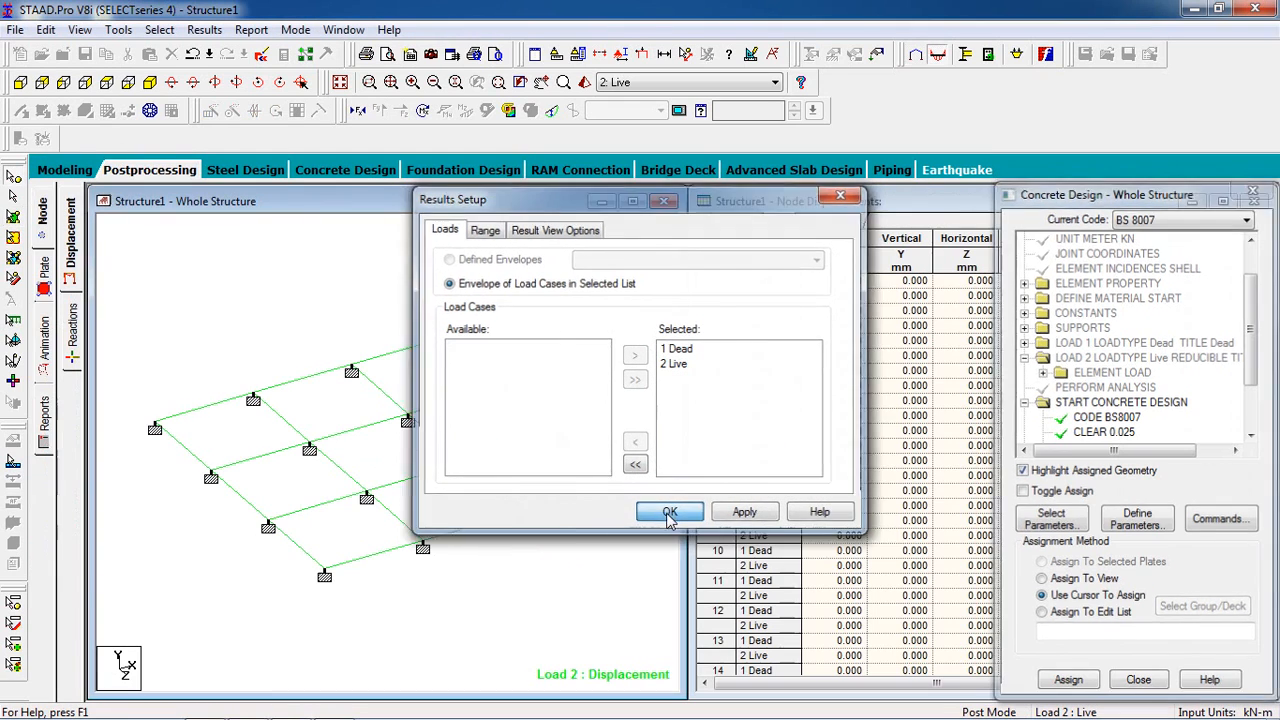
click(70, 338)
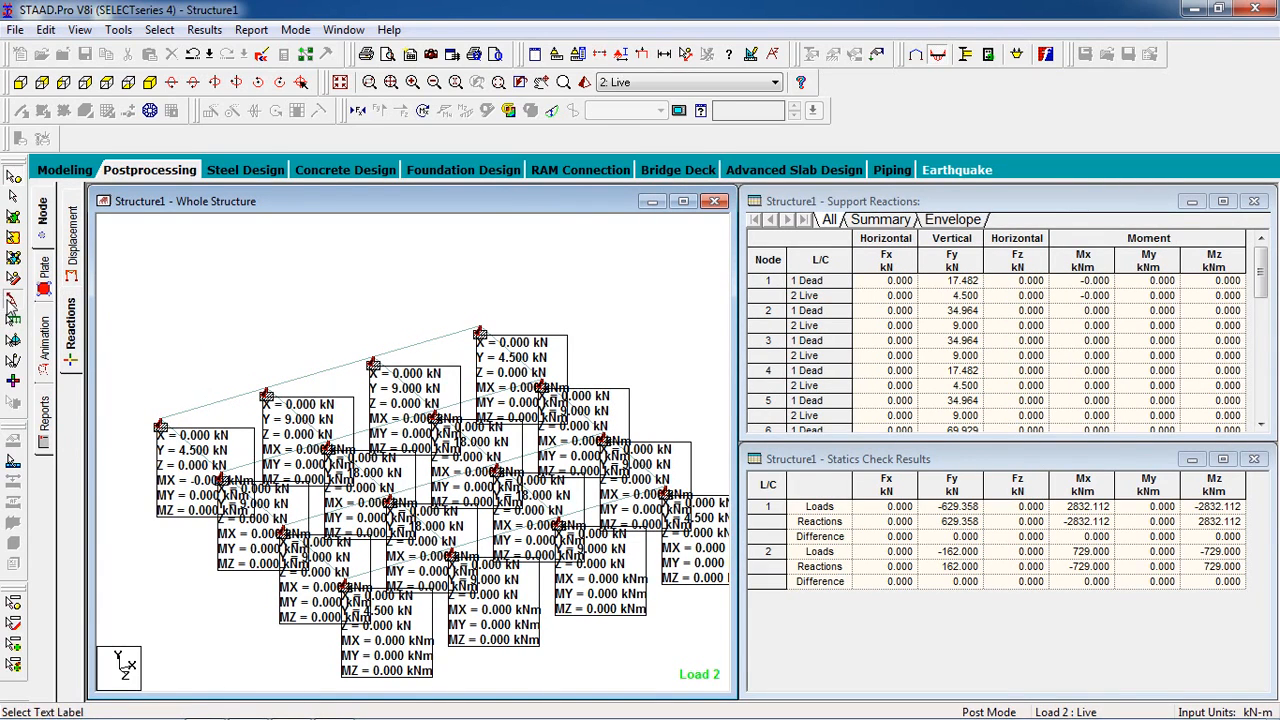
- Move the reaction labels of the four far-edge supports and the adjacent support on each side edge clear of the slab
click(12, 298)
drag(170, 508, 136, 344)
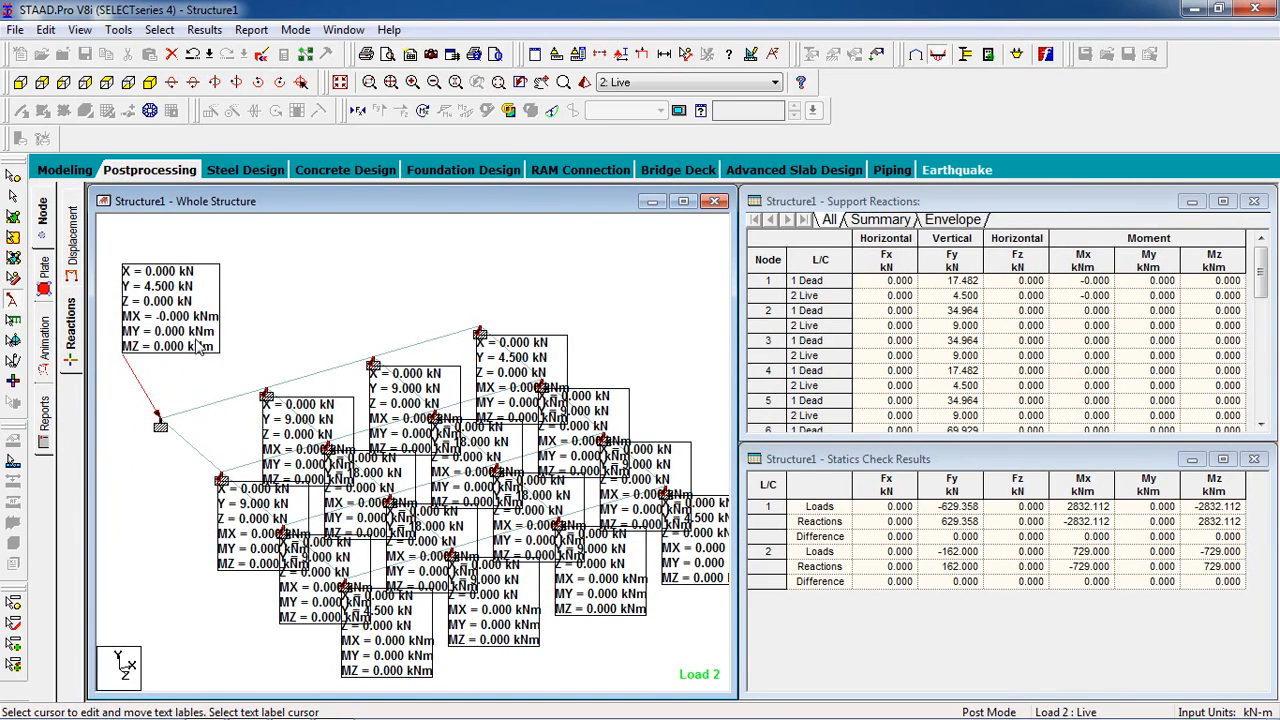
drag(286, 468, 259, 302)
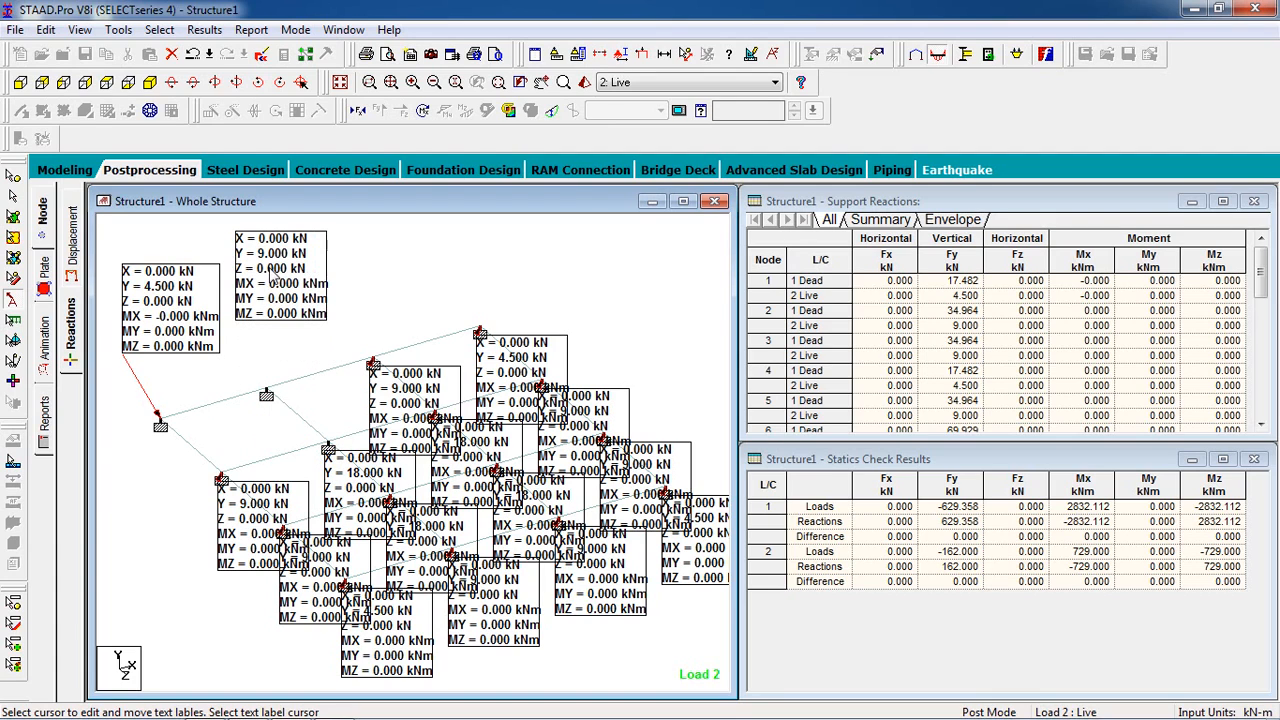
drag(390, 400, 400, 258)
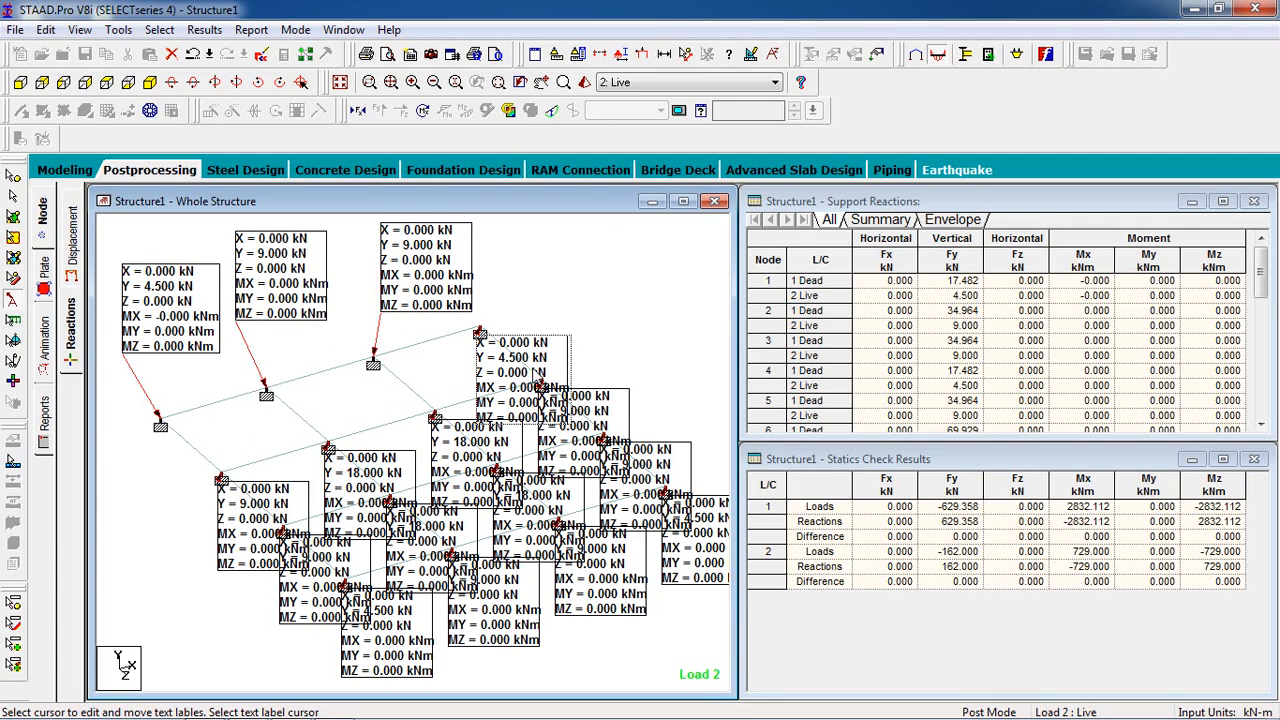
drag(534, 370, 601, 270)
drag(591, 417, 672, 322)
drag(260, 495, 198, 509)
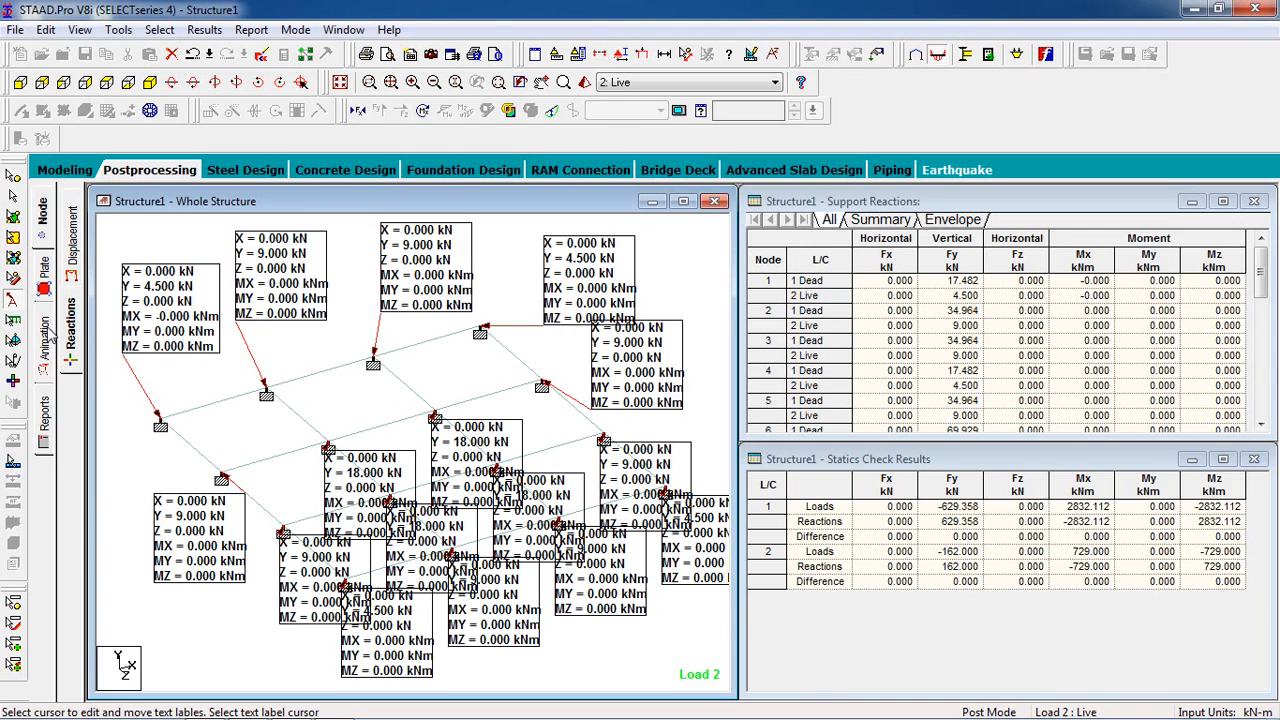
- Display the Max Absolute plate stress contour with normal fill for load case 2: Live
click(44, 285)
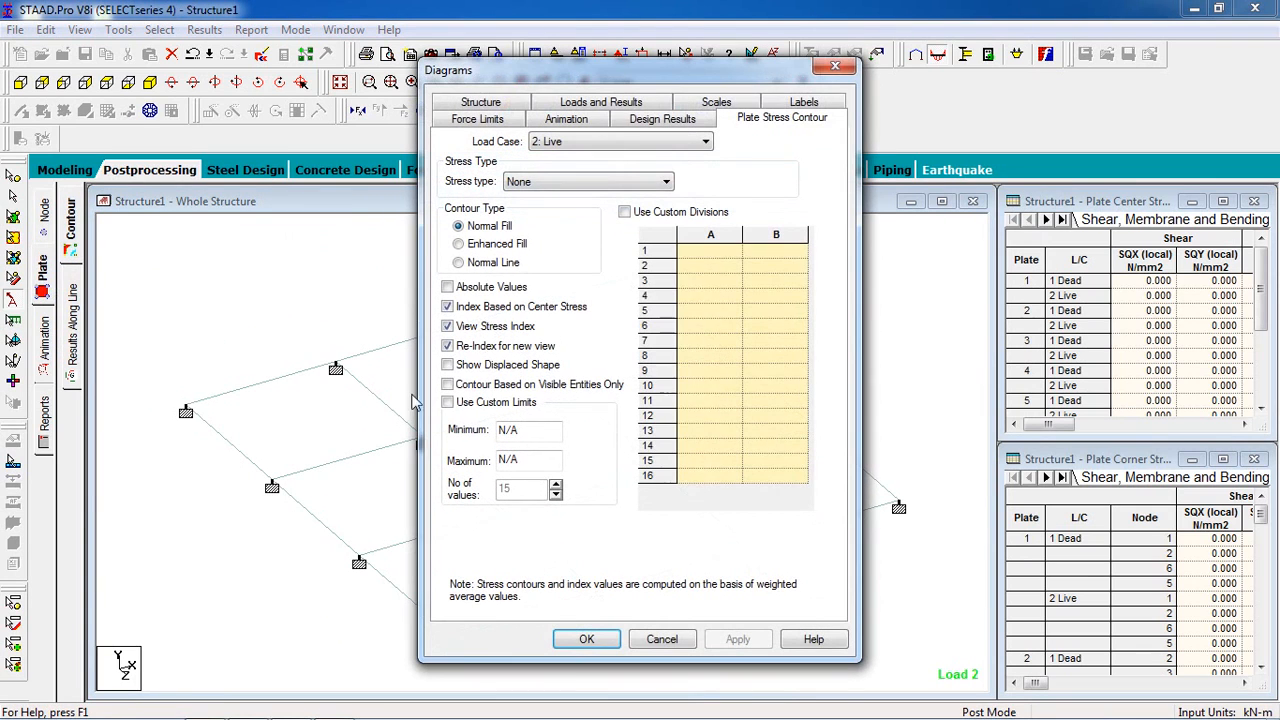
click(530, 182)
click(557, 437)
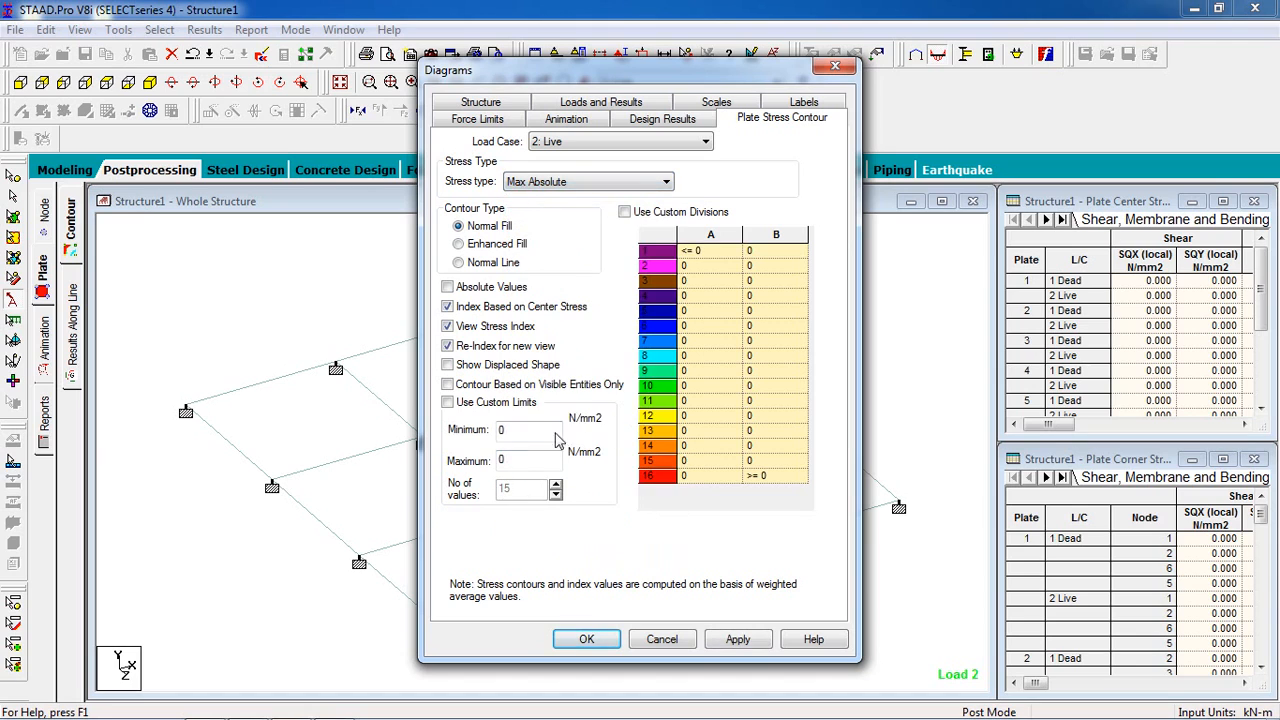
click(712, 645)
click(589, 640)
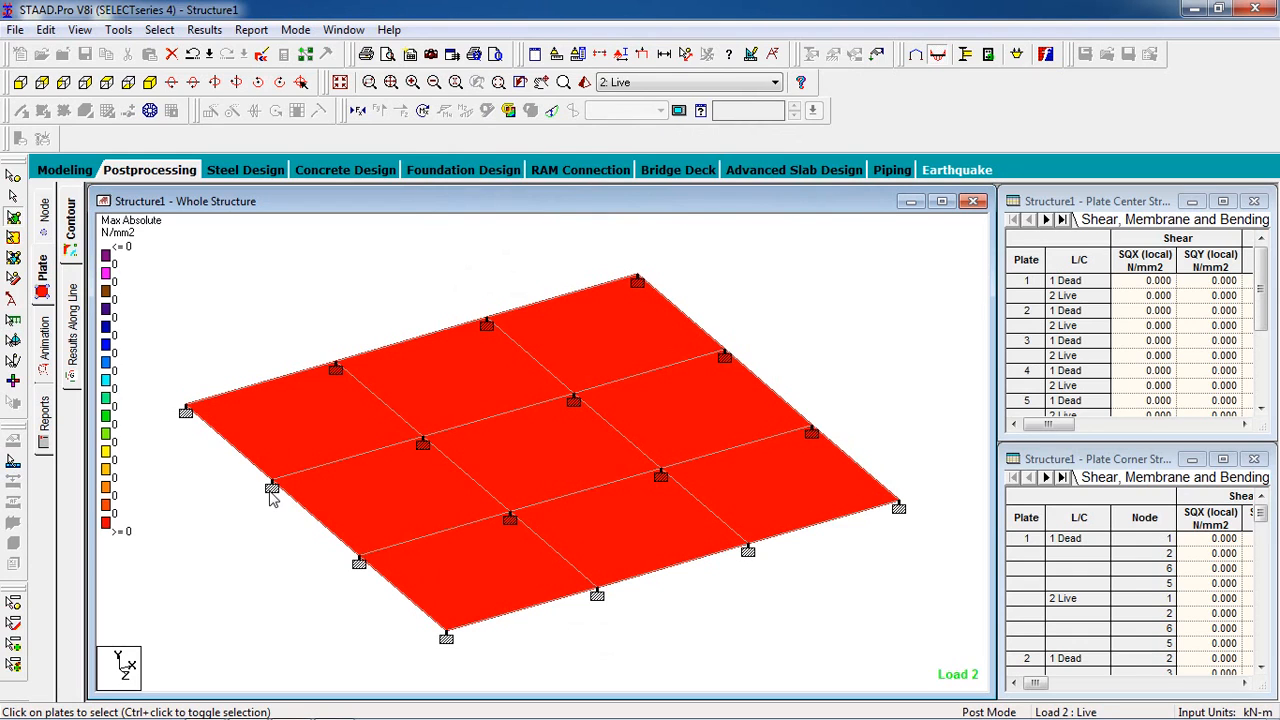
- Set up a report that includes all available Output items along with the job info
click(45, 440)
click(504, 295)
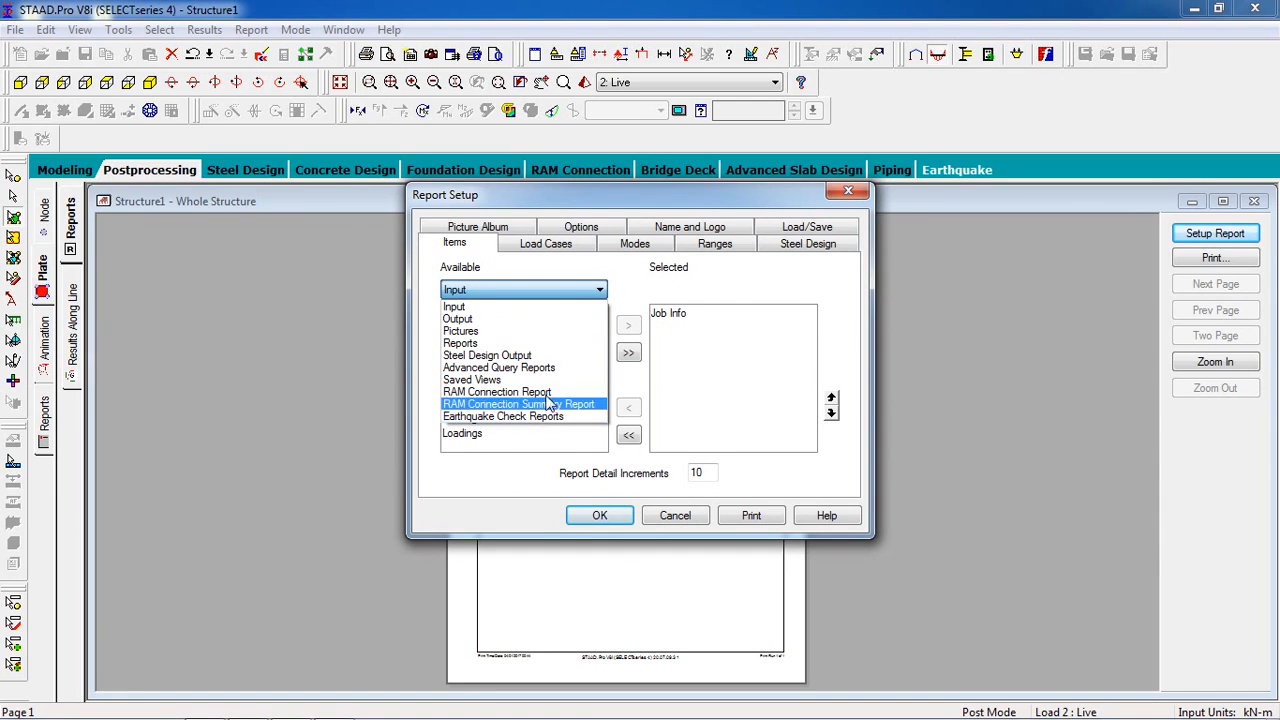
click(553, 319)
drag(600, 355, 600, 385)
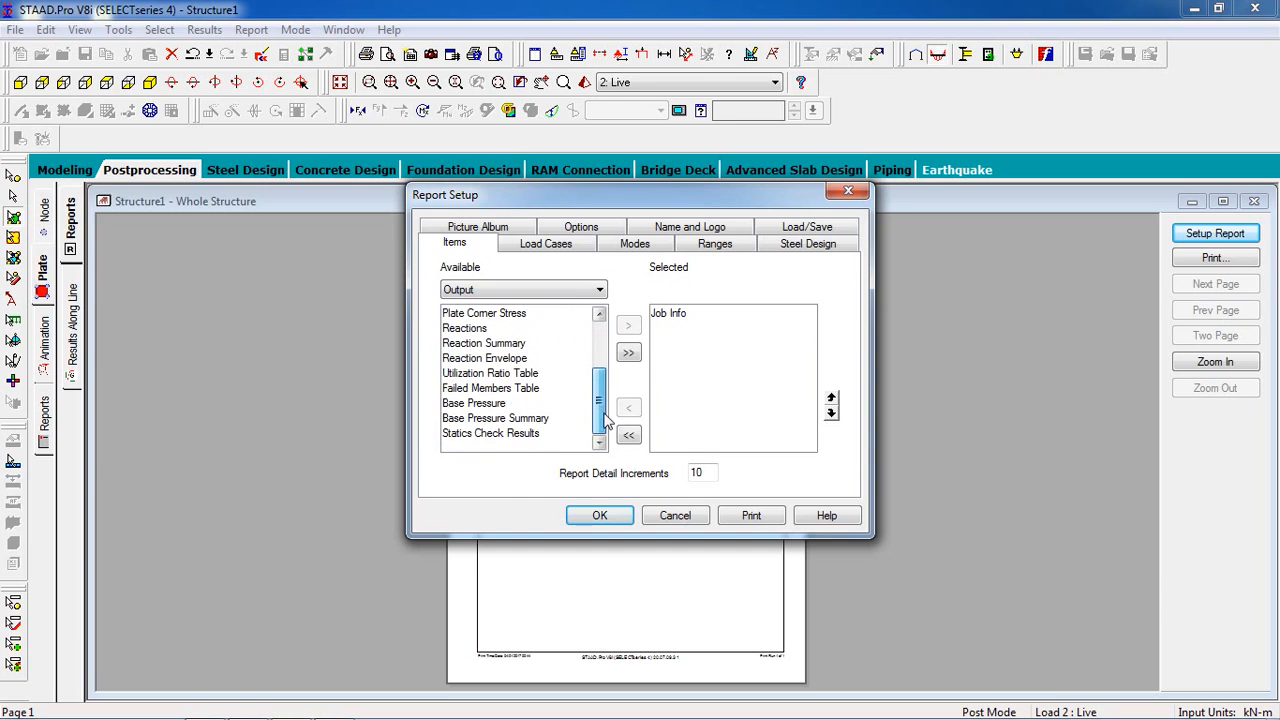
click(636, 357)
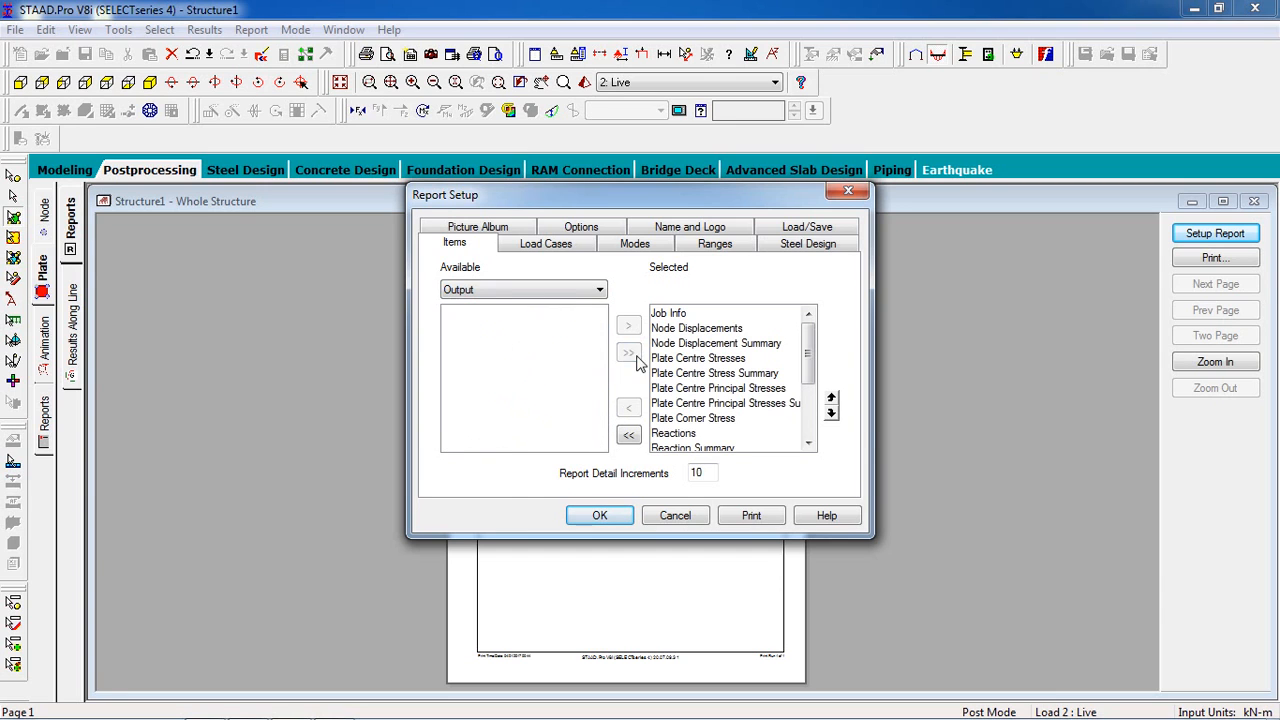
click(617, 518)
- Examine the report pages from the node displacements through the plate stress tables to the reaction envelope on page 9
click(621, 532)
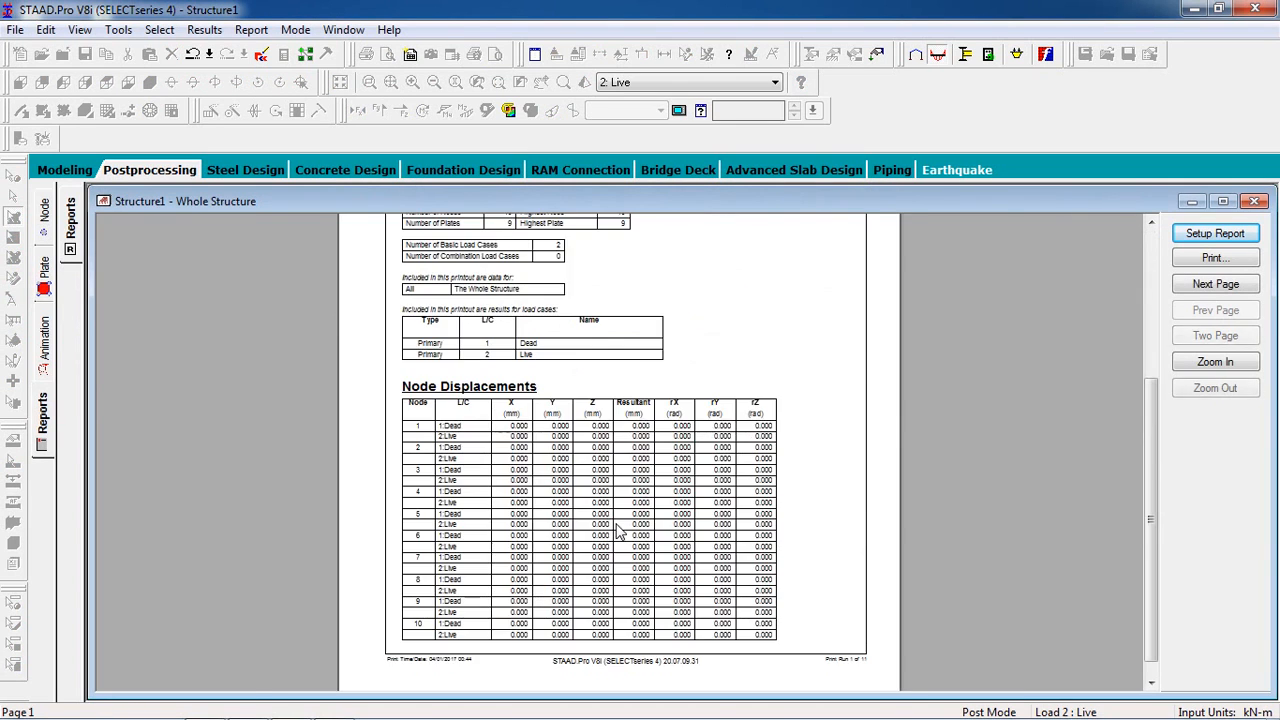
click(621, 532)
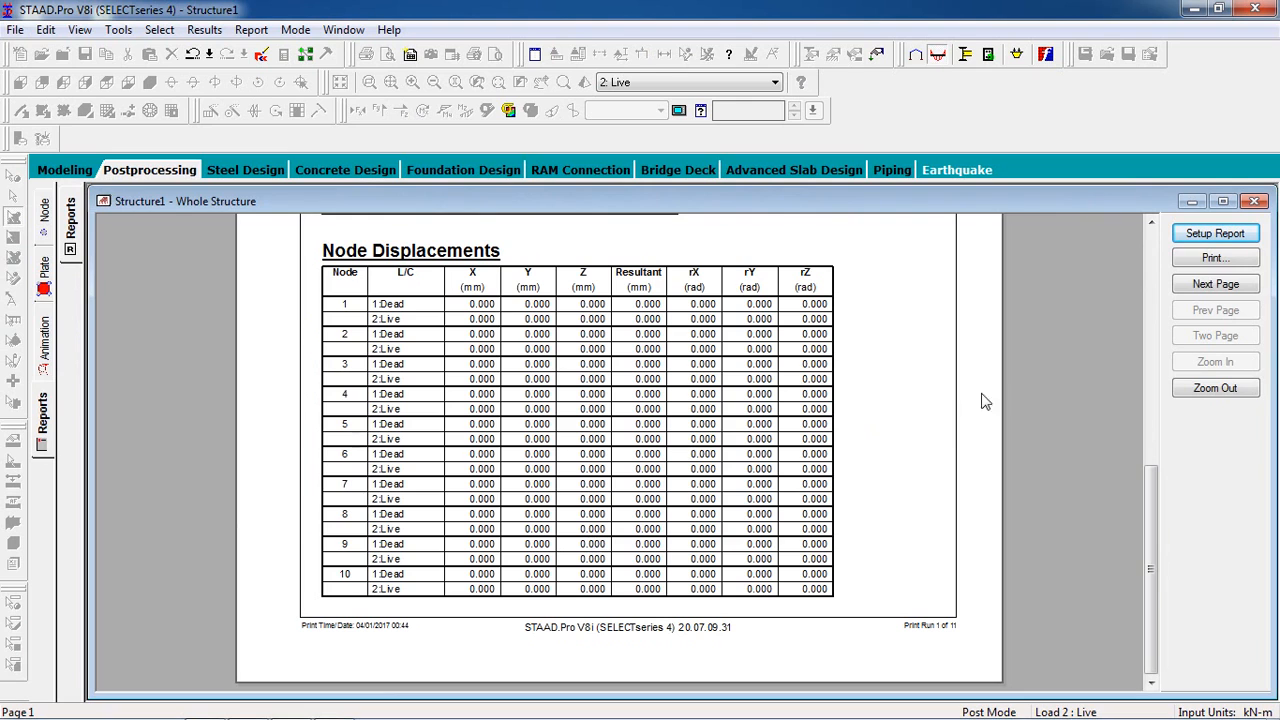
drag(1147, 532, 1107, 536)
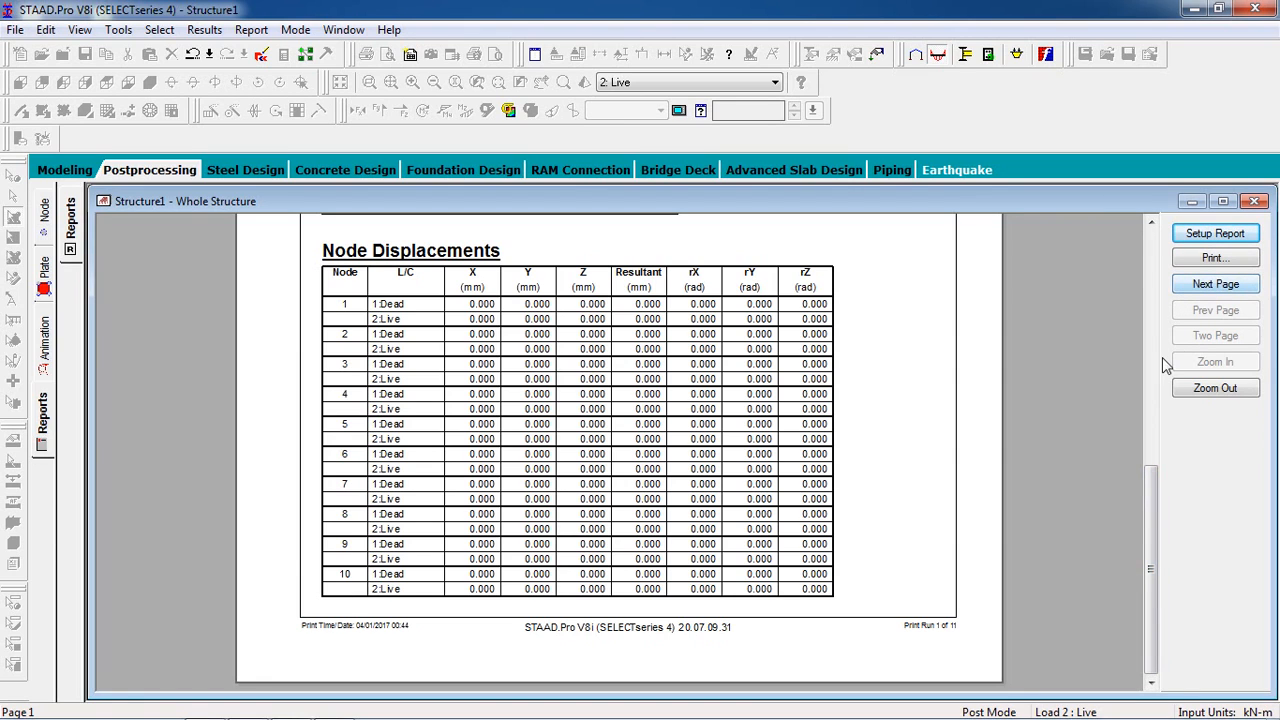
click(1226, 286)
click(1226, 286)
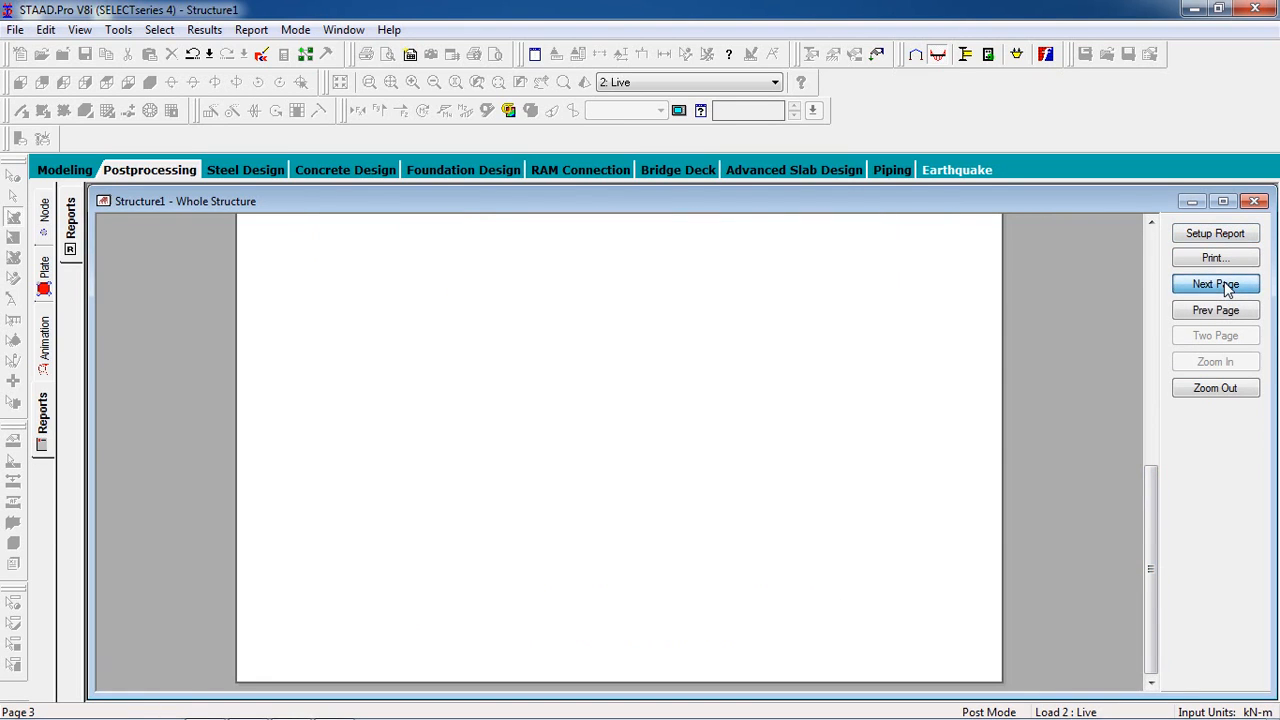
click(1226, 286)
click(1226, 286)
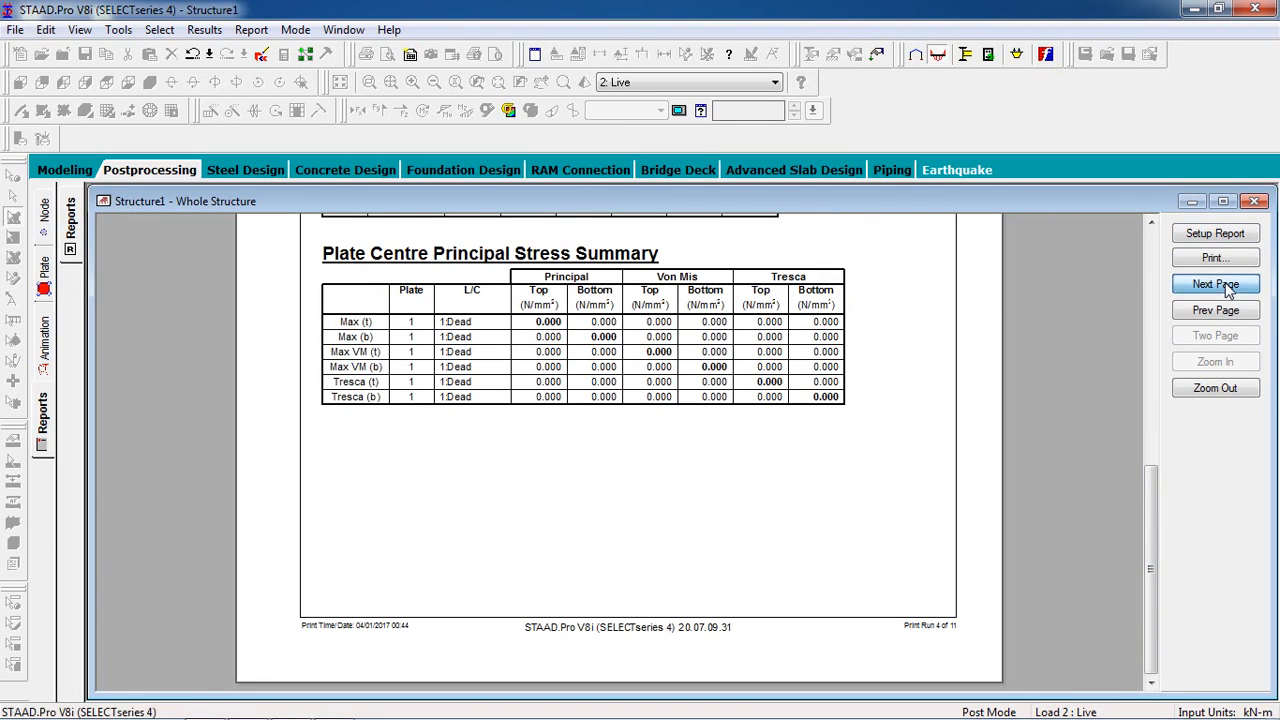
click(1226, 286)
click(1215, 284)
click(1215, 284)
click(1215, 284)
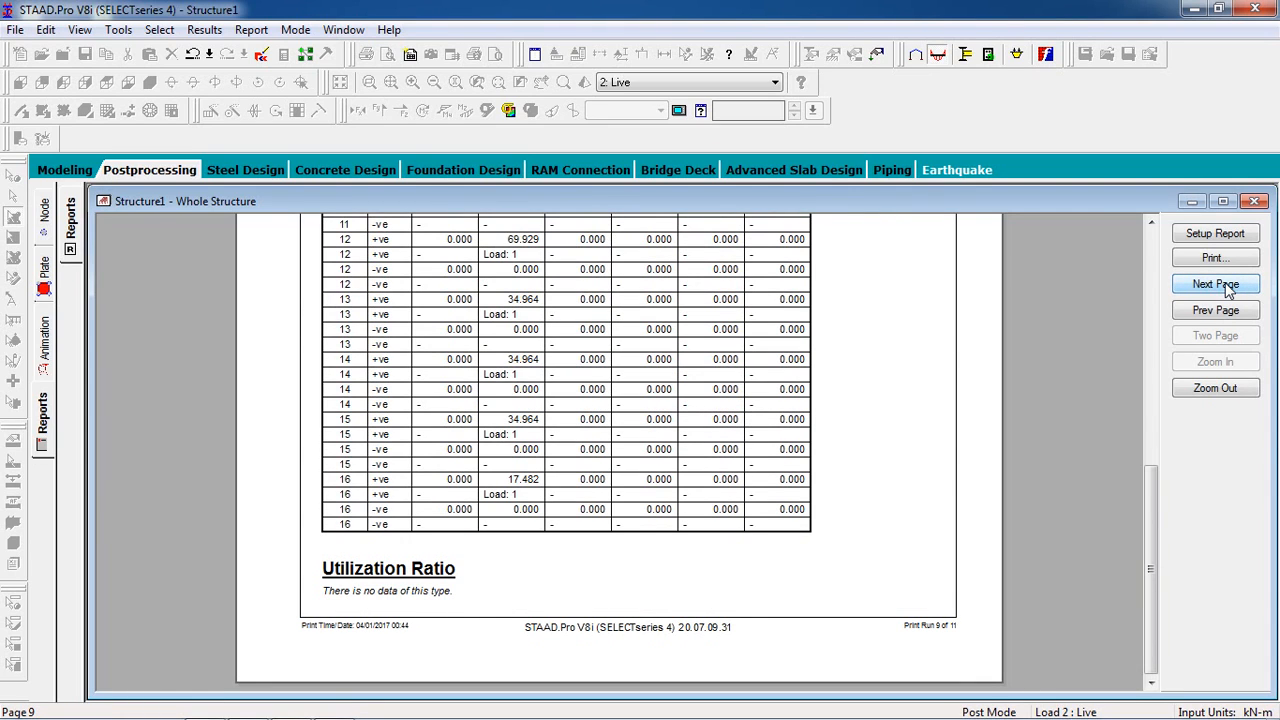
- Examine the Reaction Envelope table on page 9 of the report and return to the postprocessing node displacement view
drag(1155, 536, 1133, 379)
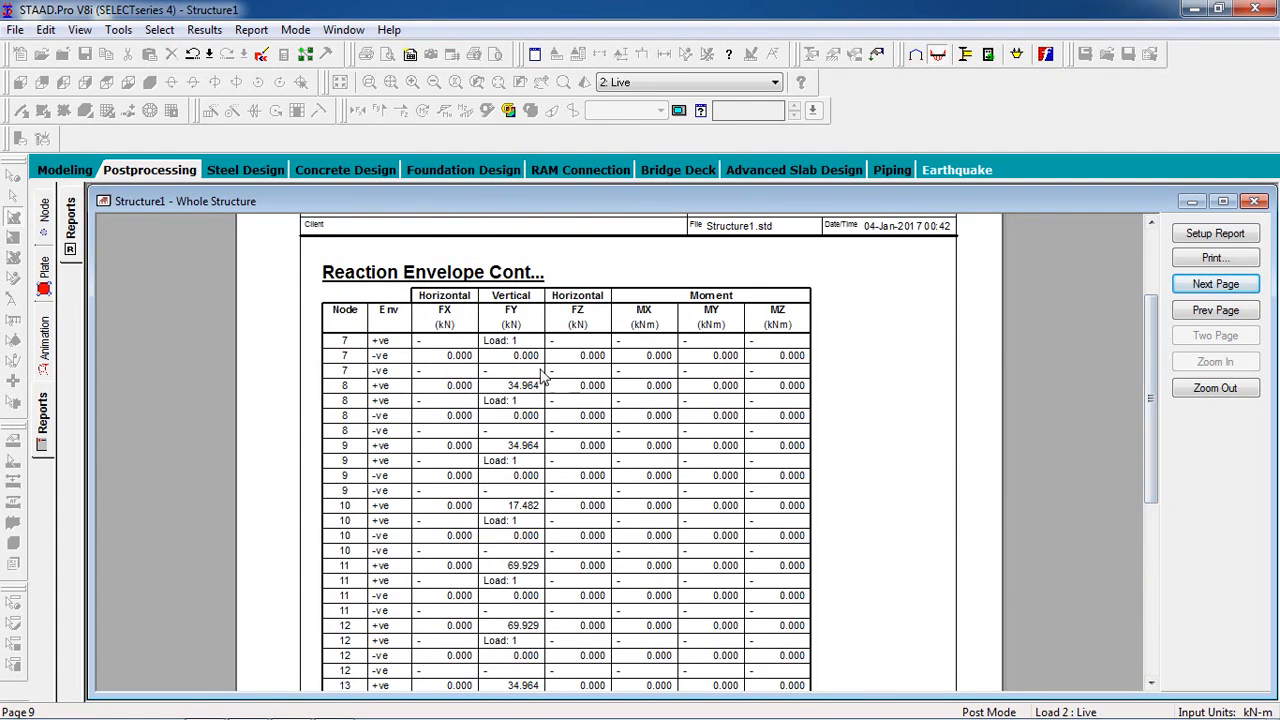
click(462, 322)
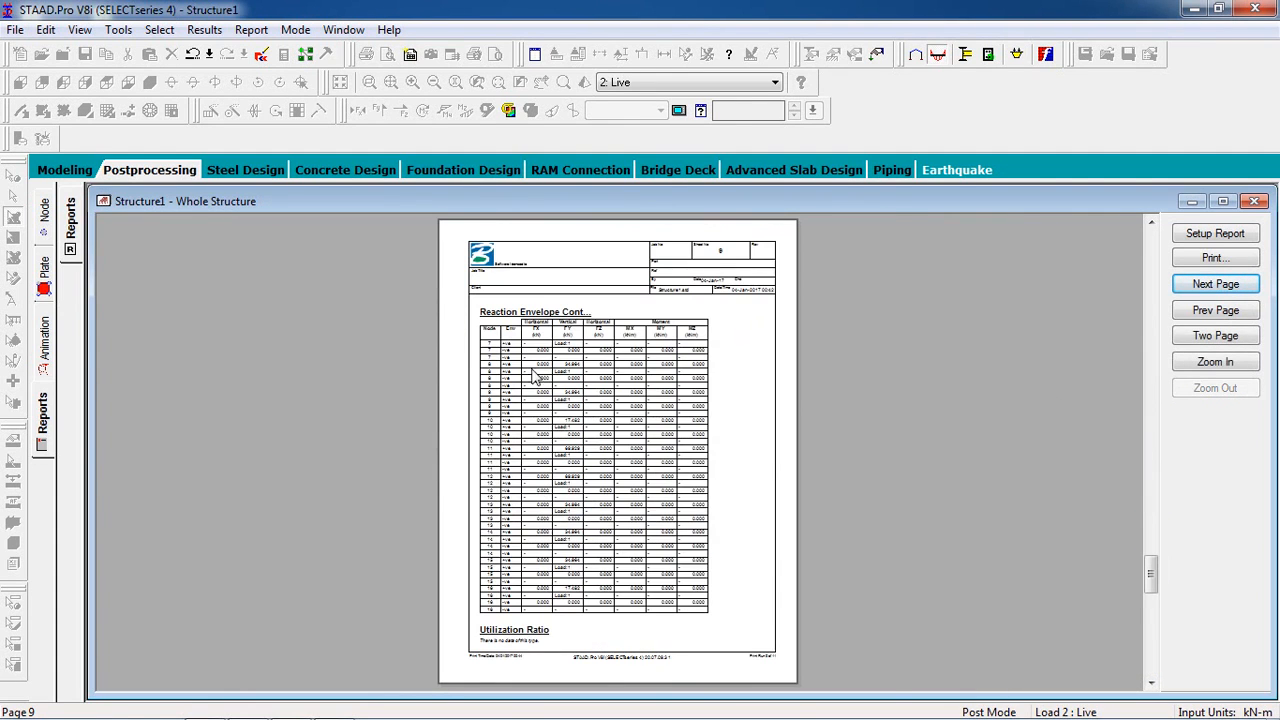
click(556, 392)
click(560, 394)
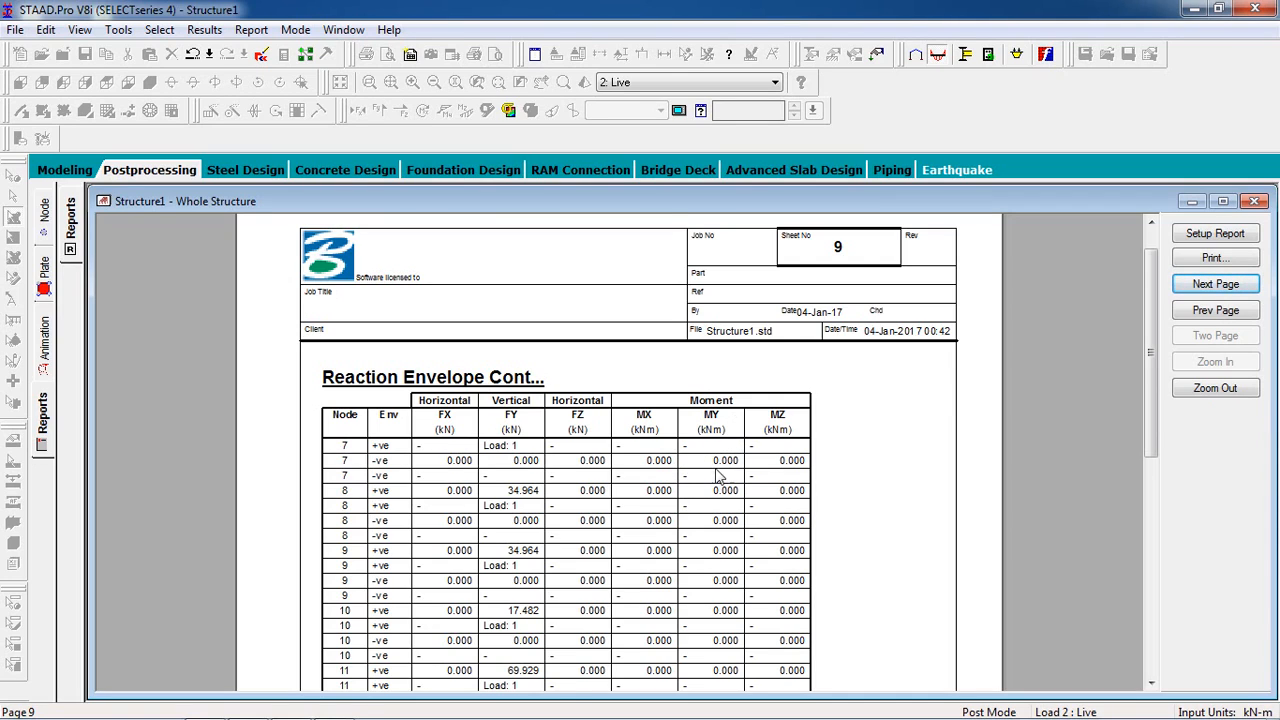
click(130, 172)
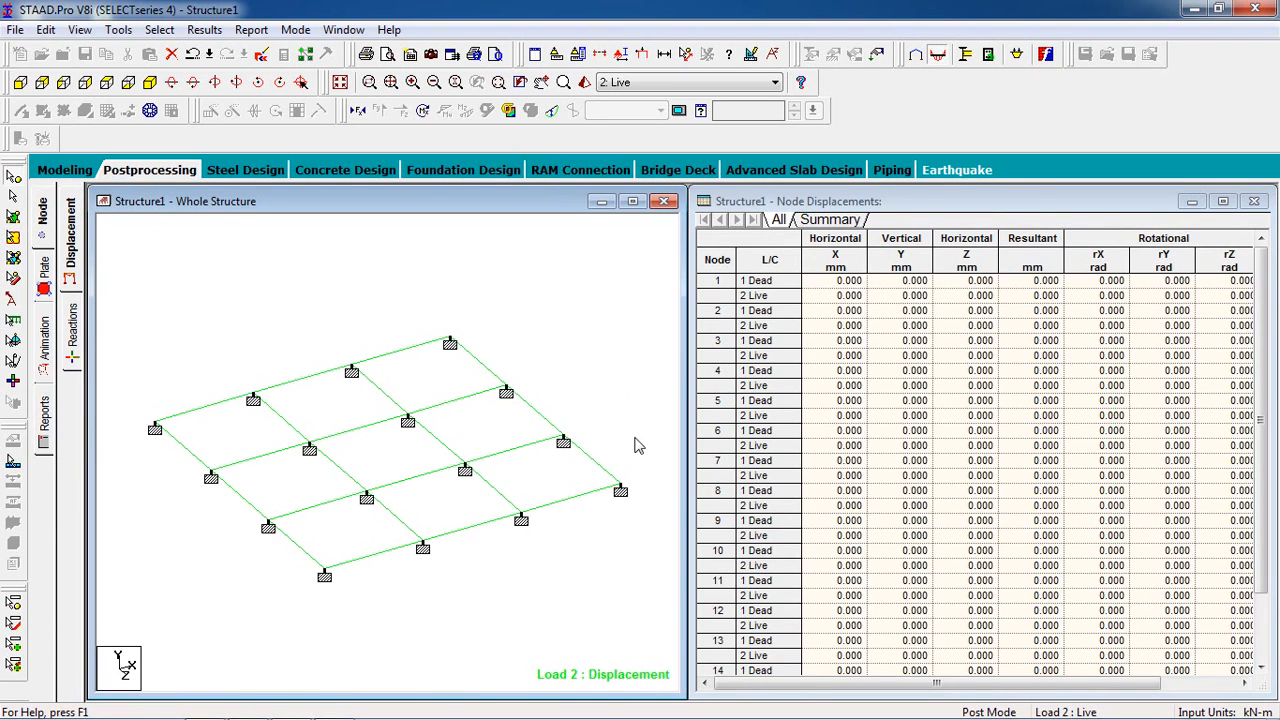